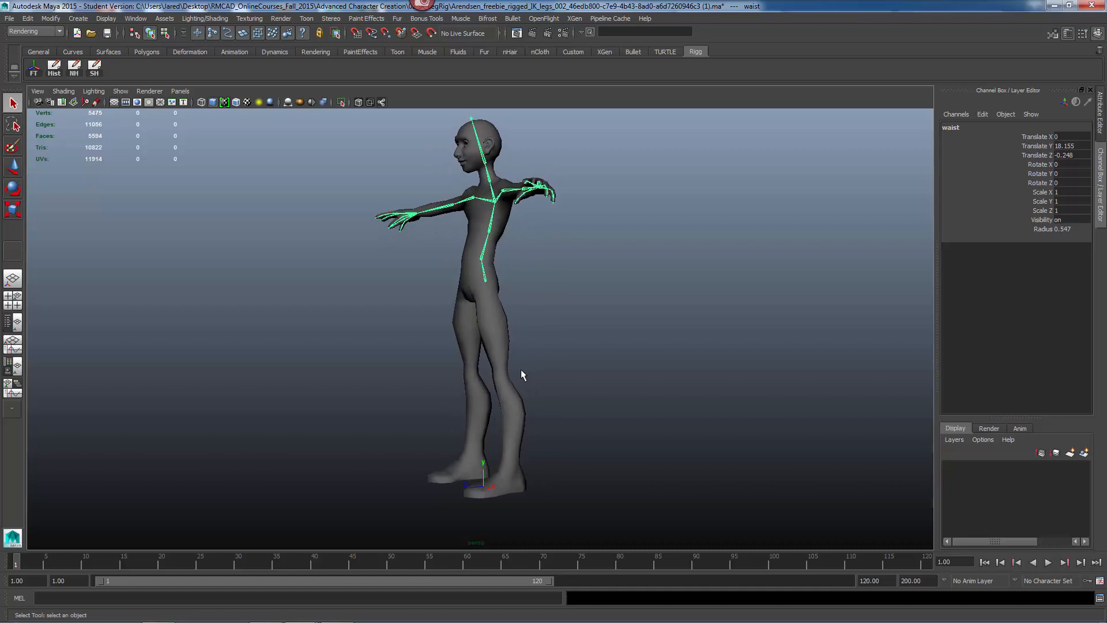
# - Put the character mesh on a new display layer named Geometry
pyautogui.click(490, 405)
pyautogui.keyDown('alt'); pyautogui.moveTo(487, 410); pyautogui.dragTo(550, 427); pyautogui.keyUp('alt')
pyautogui.keyDown('alt'); pyautogui.moveTo(718, 356); pyautogui.dragTo(672, 353); pyautogui.keyUp('alt')
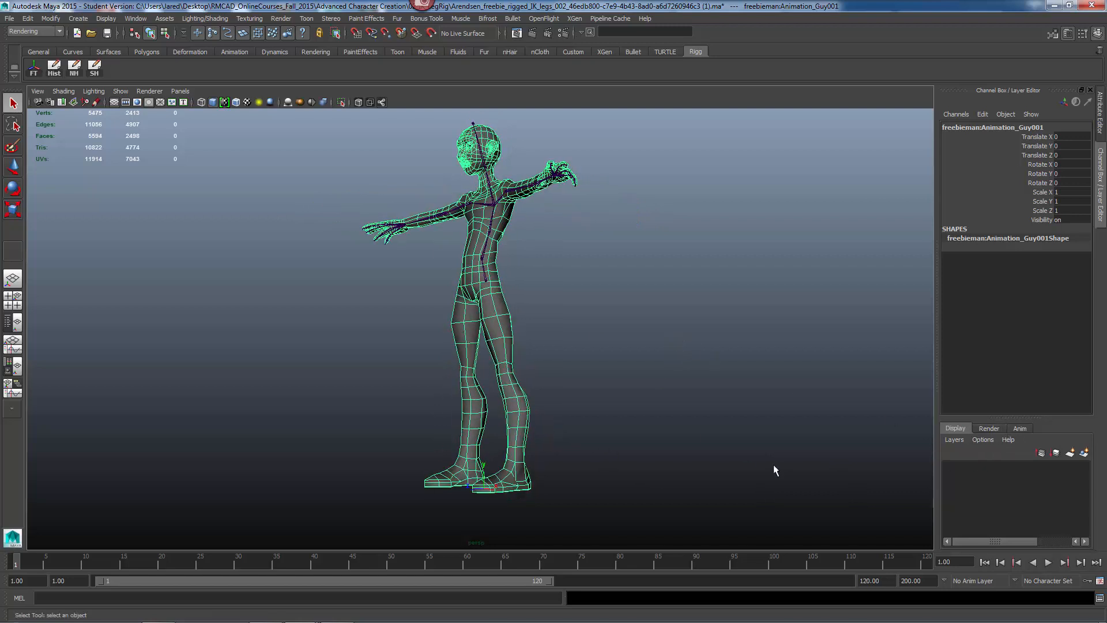
pyautogui.click(1084, 453)
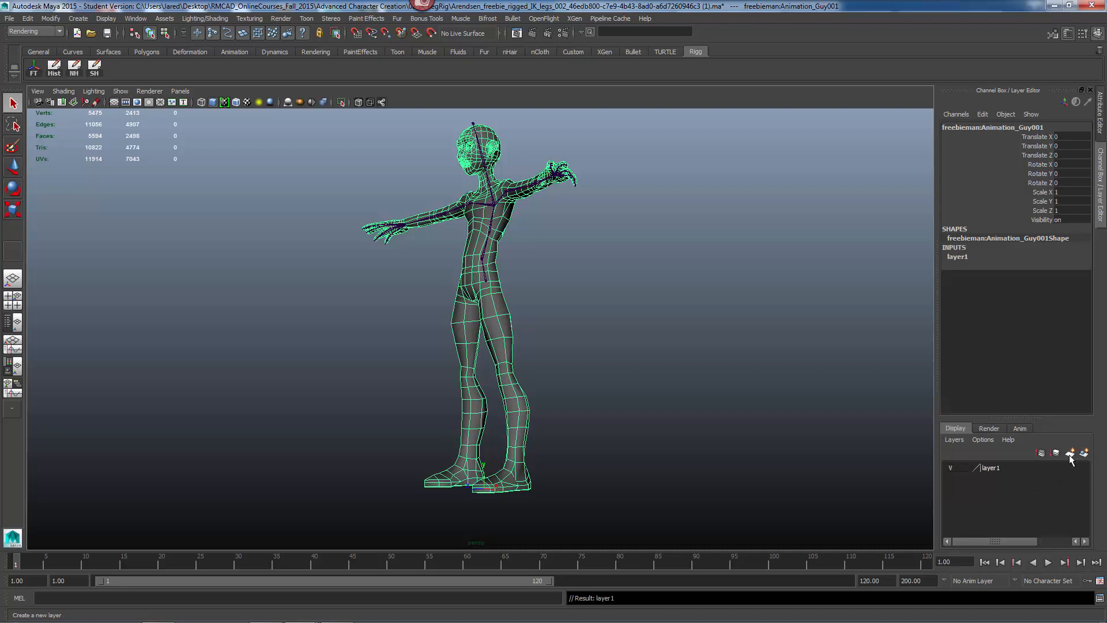
pyautogui.doubleClick(994, 468)
pyautogui.moveTo(451, 229); pyautogui.dragTo(304, 208)
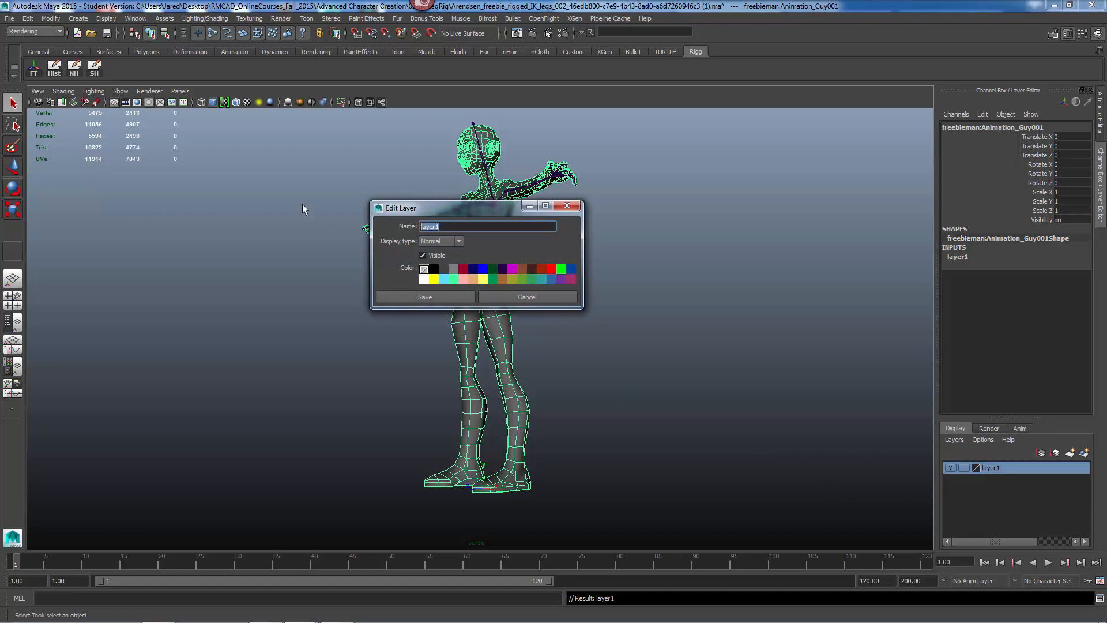
pyautogui.write('Geometry')
pyautogui.press('Return')
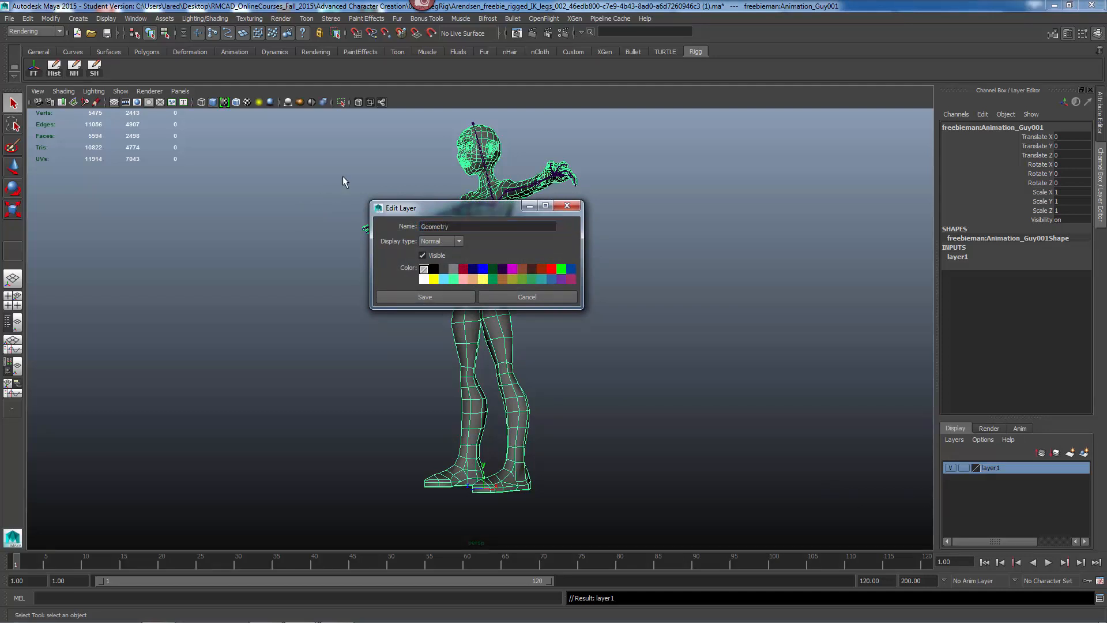
pyautogui.click(468, 297)
# - Put the upper-body joint hierarchy, starting at the waist joint, on a new display layer named Skeleton
pyautogui.keyDown('alt'); pyautogui.moveTo(493, 296); pyautogui.dragTo(500, 331); pyautogui.keyUp('alt')
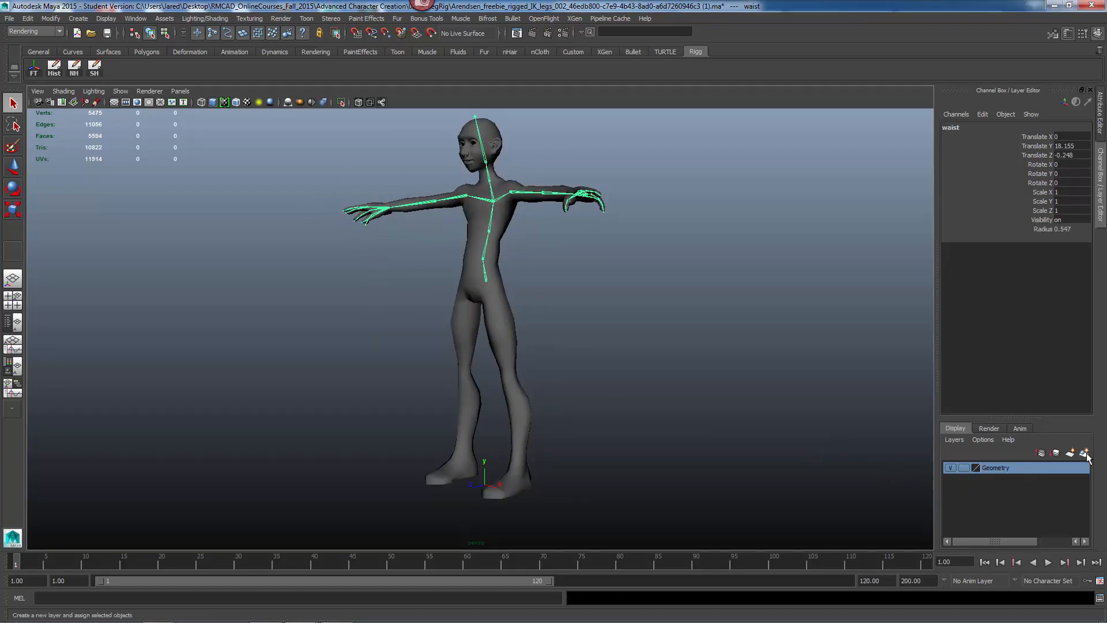
pyautogui.click(954, 439)
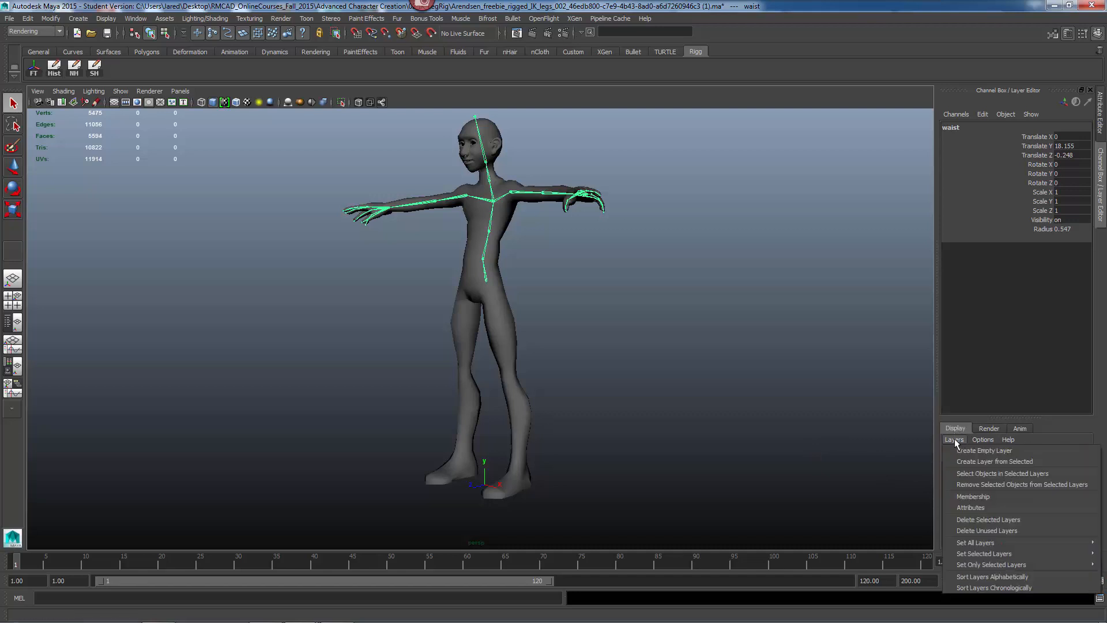
pyautogui.click(993, 464)
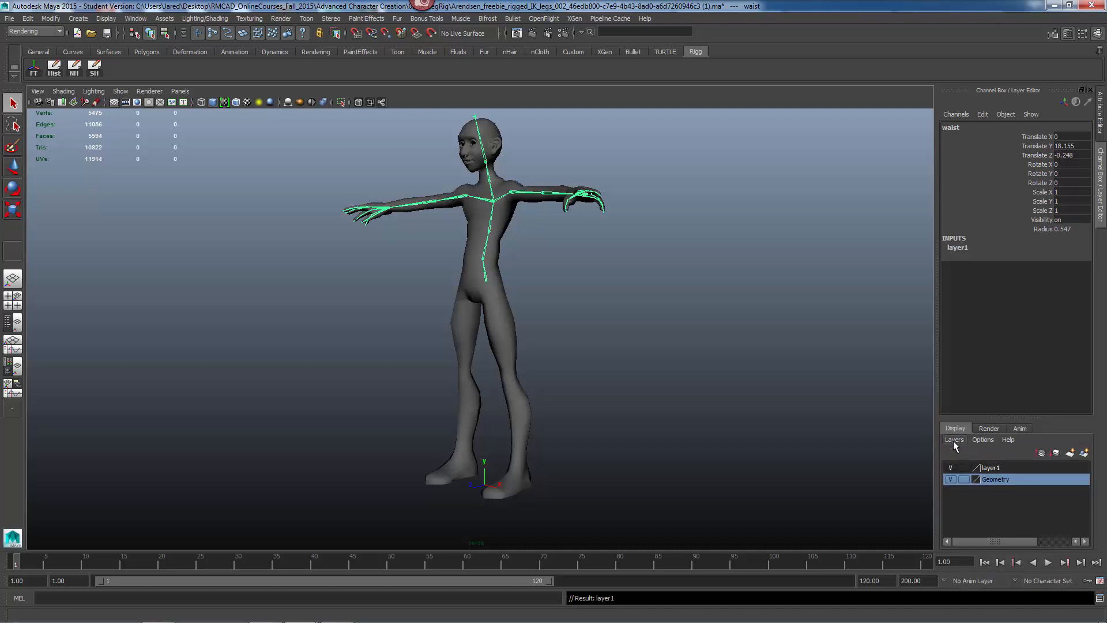
pyautogui.doubleClick(991, 468)
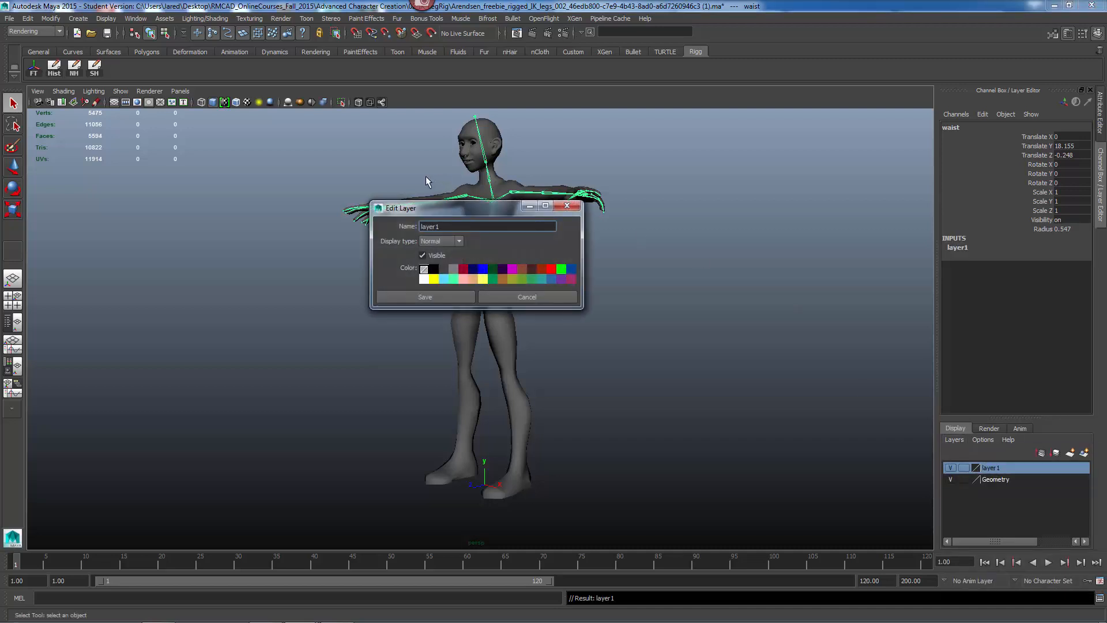
pyautogui.moveTo(450, 226); pyautogui.dragTo(371, 227)
pyautogui.write('Skeleton')
pyautogui.press('Return')
pyautogui.click(406, 297)
# - Switch to the side view and frame the character's leg from the foot up to the hip
pyautogui.keyDown('alt'); pyautogui.moveTo(598, 408); pyautogui.dragTo(591, 317); pyautogui.keyUp('alt')
pyautogui.press('space')
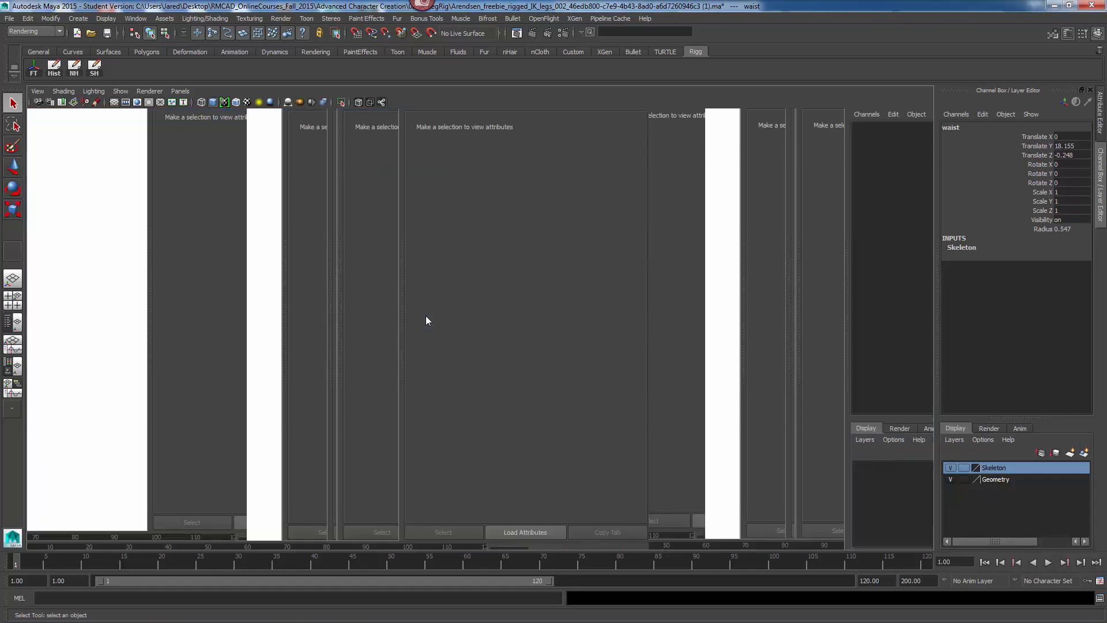
pyautogui.press('space')
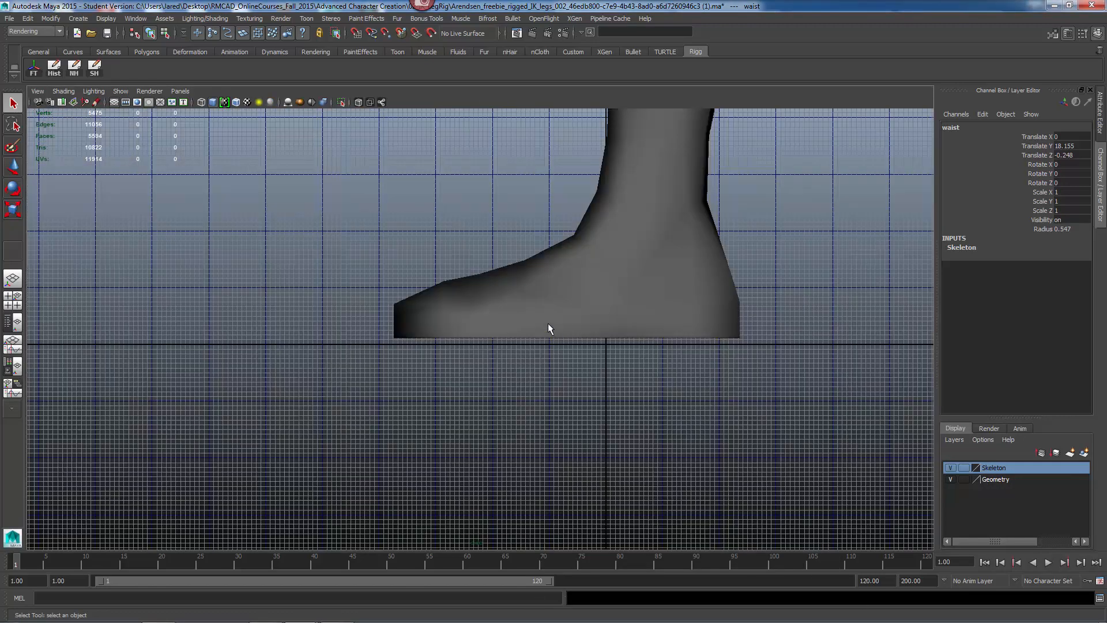
pyautogui.keyDown('alt'); pyautogui.moveTo(555, 336); pyautogui.dragTo(557, 478, button='middle'); pyautogui.keyUp('alt')
pyautogui.keyDown('alt'); pyautogui.moveTo(557, 478); pyautogui.dragTo(477, 396, button='right'); pyautogui.keyUp('alt')
pyautogui.keyDown('alt'); pyautogui.moveTo(525, 373); pyautogui.dragTo(511, 487, button='middle'); pyautogui.keyUp('alt')
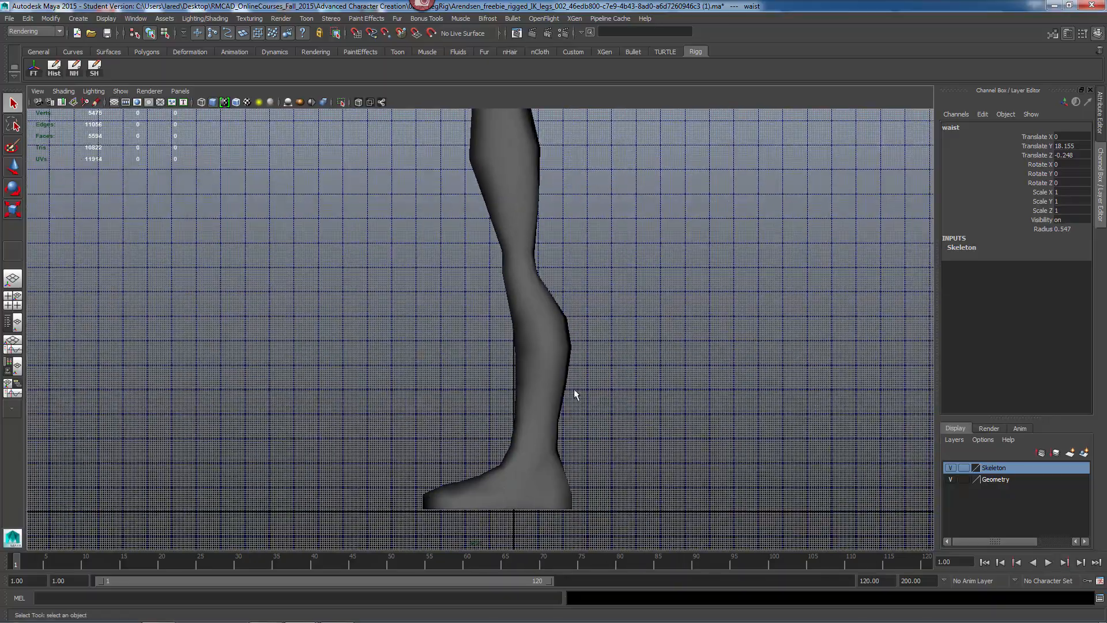
pyautogui.keyDown('alt'); pyautogui.moveTo(572, 389); pyautogui.dragTo(575, 420, button='middle'); pyautogui.keyUp('alt')
pyautogui.keyDown('alt'); pyautogui.moveTo(594, 407); pyautogui.dragTo(299, 407, button='right'); pyautogui.keyUp('alt')
pyautogui.keyDown('alt'); pyautogui.moveTo(664, 407); pyautogui.dragTo(589, 402, button='right'); pyautogui.keyUp('alt')
pyautogui.keyDown('alt'); pyautogui.moveTo(564, 409); pyautogui.dragTo(596, 387, button='middle'); pyautogui.keyUp('alt')
pyautogui.keyDown('alt'); pyautogui.moveTo(570, 403); pyautogui.dragTo(699, 410, button='right'); pyautogui.keyUp('alt')
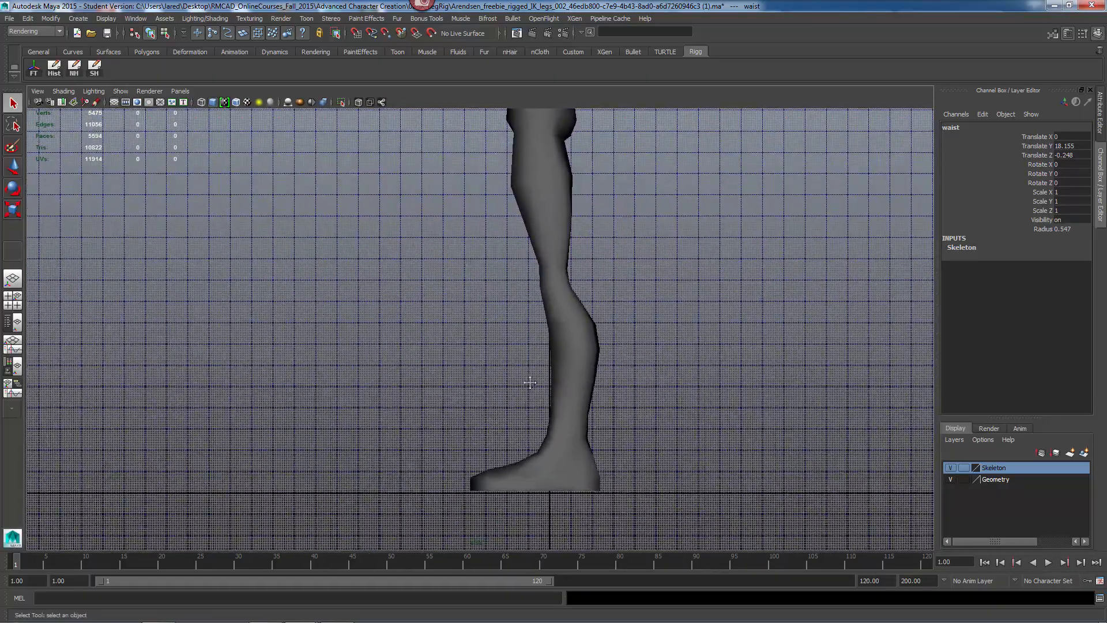
pyautogui.moveTo(531, 369)
pyautogui.keyDown('alt'); pyautogui.mouseDown(button='middle')
pyautogui.moveTo(540, 421)
pyautogui.moveTo(531, 380)
pyautogui.mouseUp(button='middle'); pyautogui.keyUp('alt')
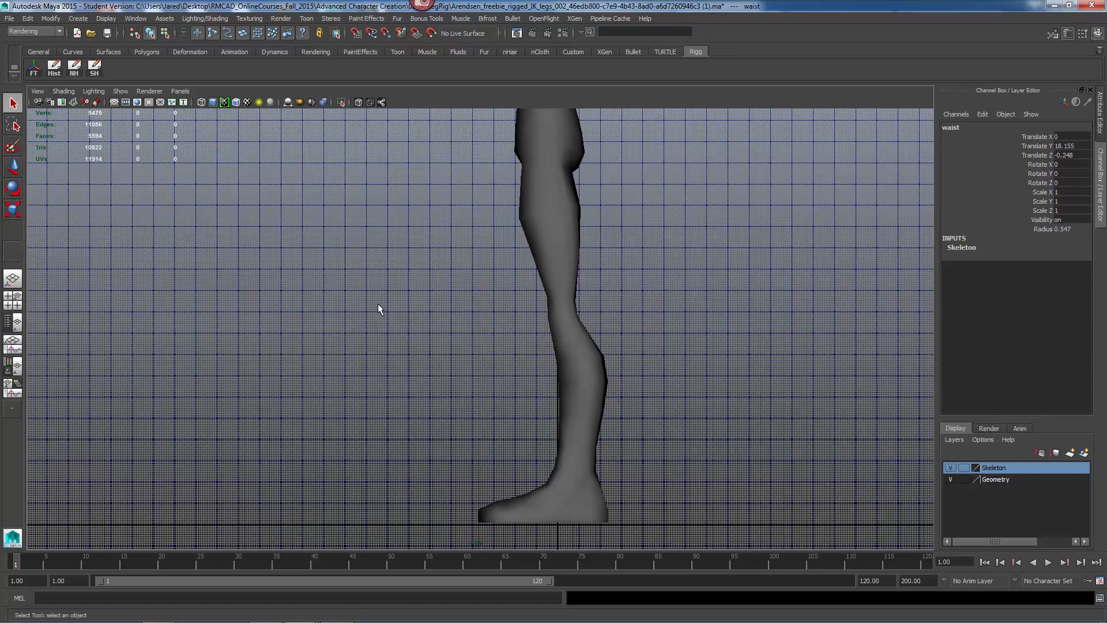
pyautogui.keyDown('alt'); pyautogui.moveTo(580, 339); pyautogui.dragTo(584, 290, button='right'); pyautogui.keyUp('alt')
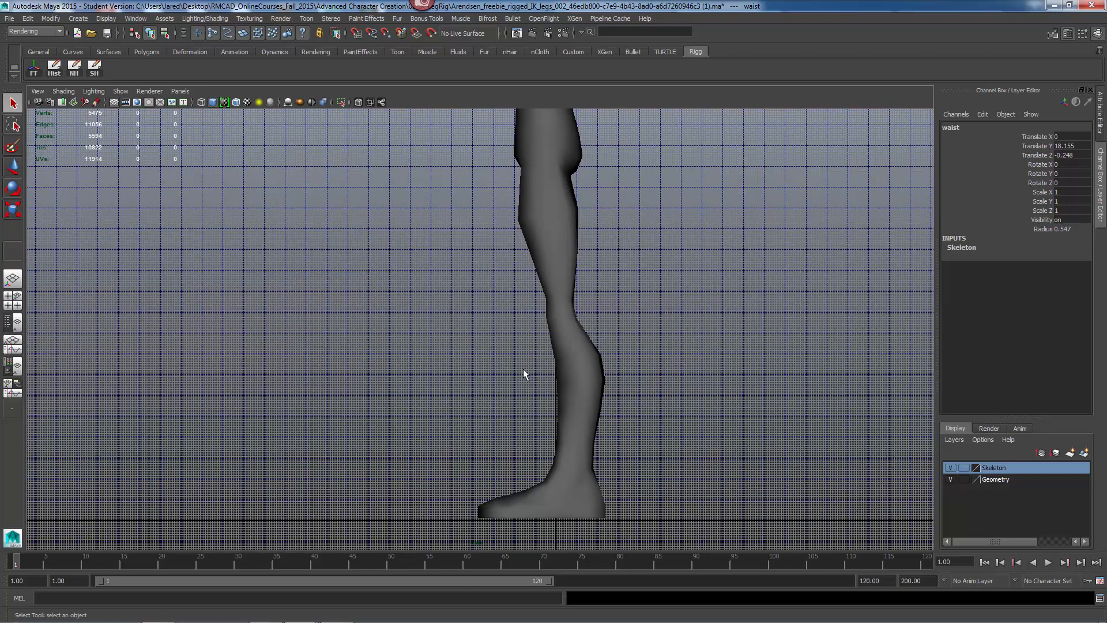
pyautogui.moveTo(491, 353)
pyautogui.keyDown('alt'); pyautogui.mouseDown(button='middle')
pyautogui.moveTo(456, 325)
pyautogui.moveTo(469, 368)
pyautogui.mouseUp(button='middle'); pyautogui.keyUp('alt')
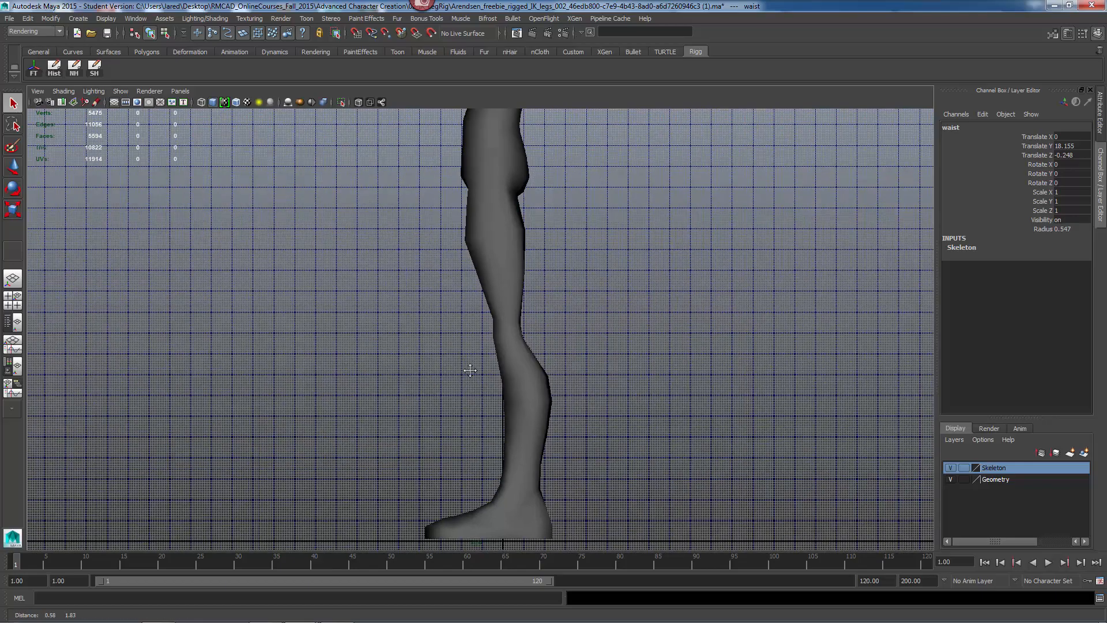
pyautogui.keyDown('alt'); pyautogui.moveTo(469, 368); pyautogui.dragTo(253, 358, button='right'); pyautogui.keyUp('alt')
pyautogui.moveTo(572, 347)
pyautogui.keyDown('alt'); pyautogui.mouseDown(button='right')
pyautogui.moveTo(333, 350)
pyautogui.moveTo(675, 340)
pyautogui.mouseUp(button='right'); pyautogui.keyUp('alt')
pyautogui.keyDown('alt'); pyautogui.moveTo(473, 327); pyautogui.dragTo(479, 283, button='middle'); pyautogui.keyUp('alt')
pyautogui.keyDown('alt'); pyautogui.moveTo(480, 282); pyautogui.dragTo(512, 282, button='right'); pyautogui.keyUp('alt')
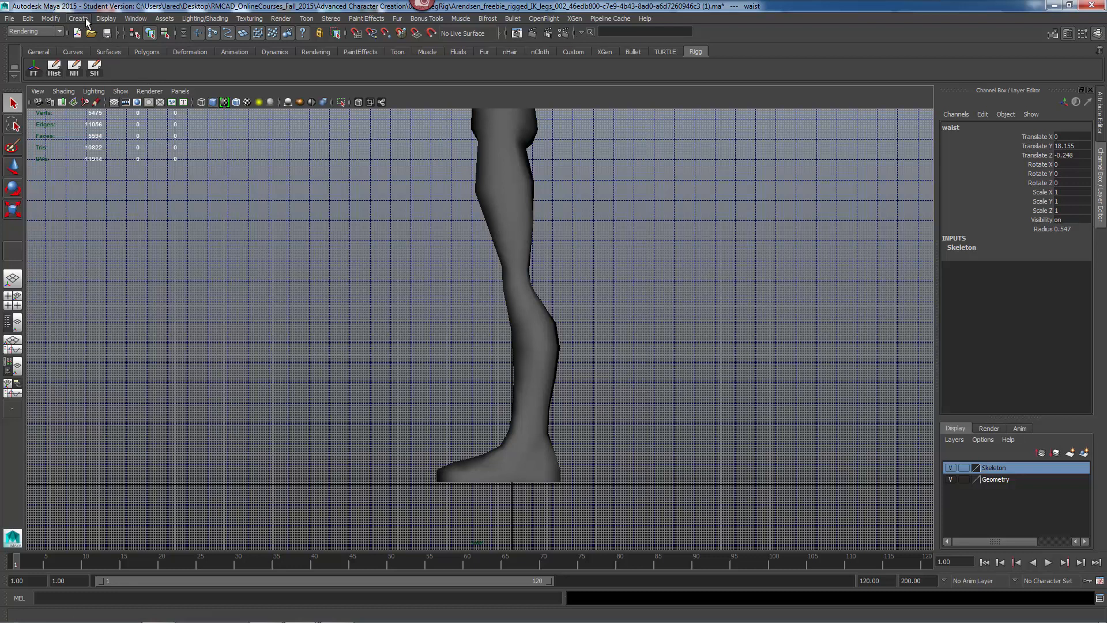
# - Hide the grid in the side view
pyautogui.click(108, 21)
pyautogui.click(113, 34)
pyautogui.click(108, 21)
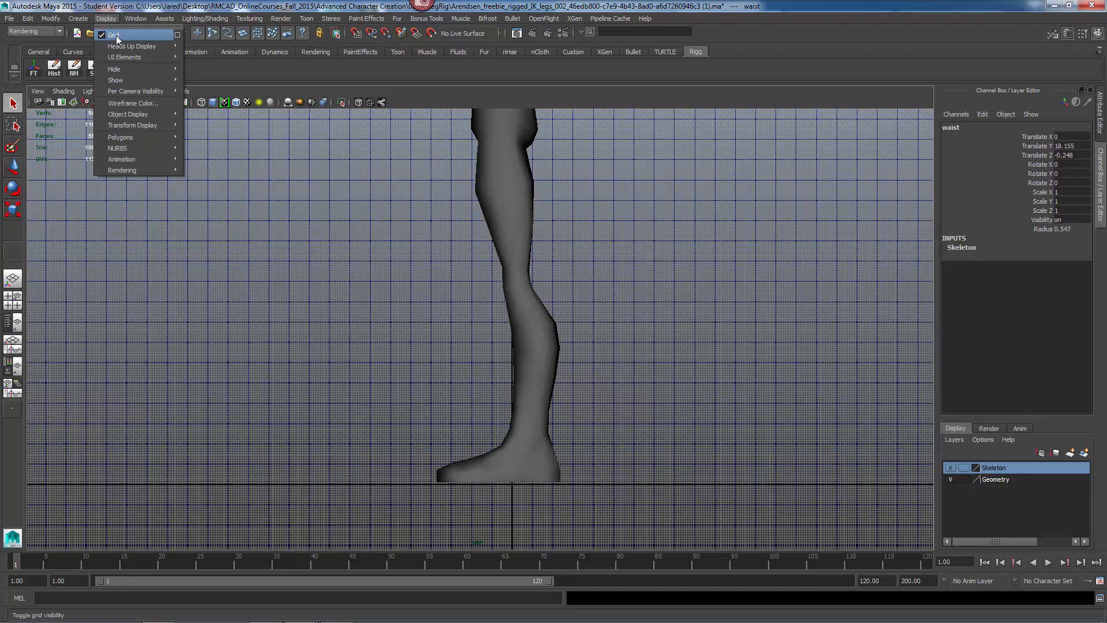
pyautogui.click(117, 35)
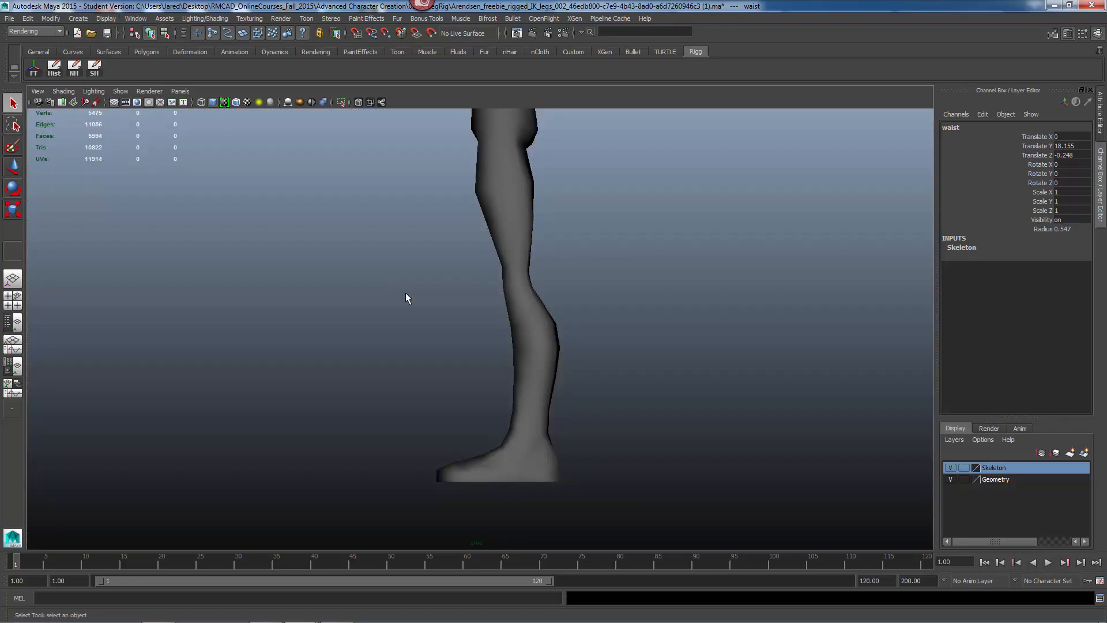
# - Load the Animation command set and place the first leg joint at the hip, about Y 18.3 and Z 0.4, with the Joint Tool
pyautogui.keyDown('alt'); pyautogui.moveTo(493, 386); pyautogui.dragTo(490, 403, button='middle'); pyautogui.keyUp('alt')
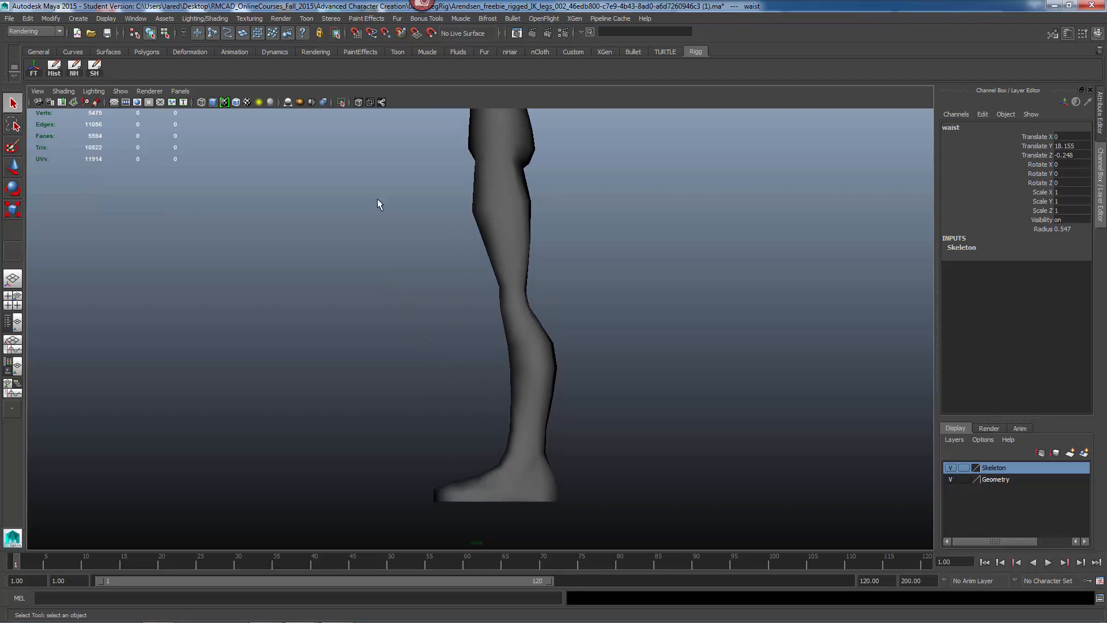
pyautogui.keyDown('alt'); pyautogui.moveTo(465, 196); pyautogui.dragTo(431, 181, button='middle'); pyautogui.keyUp('alt')
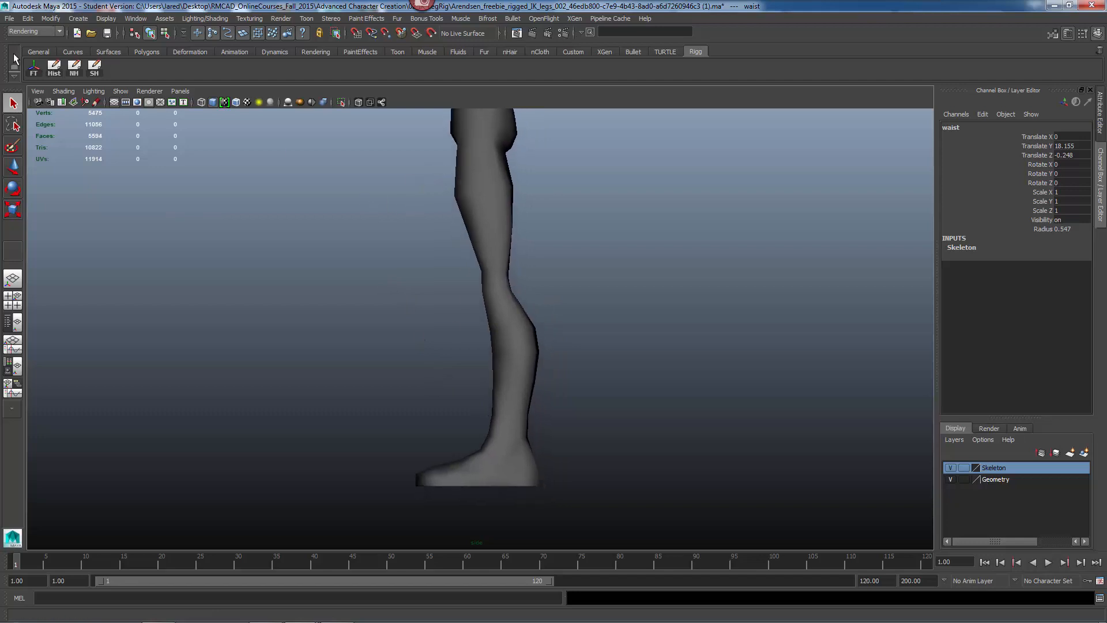
pyautogui.click(23, 34)
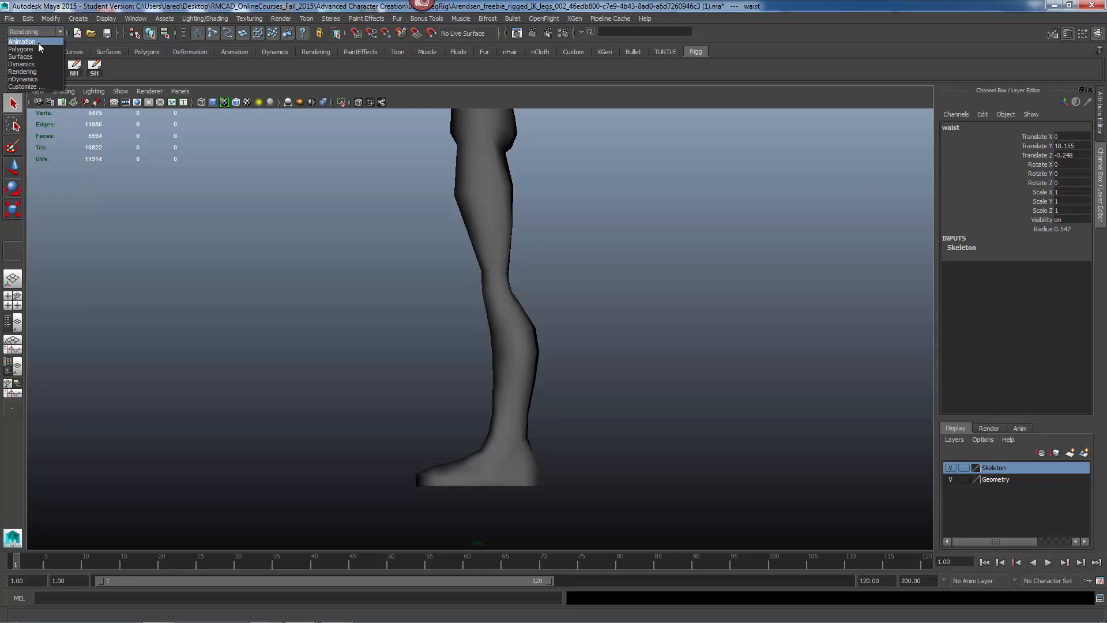
pyautogui.click(38, 43)
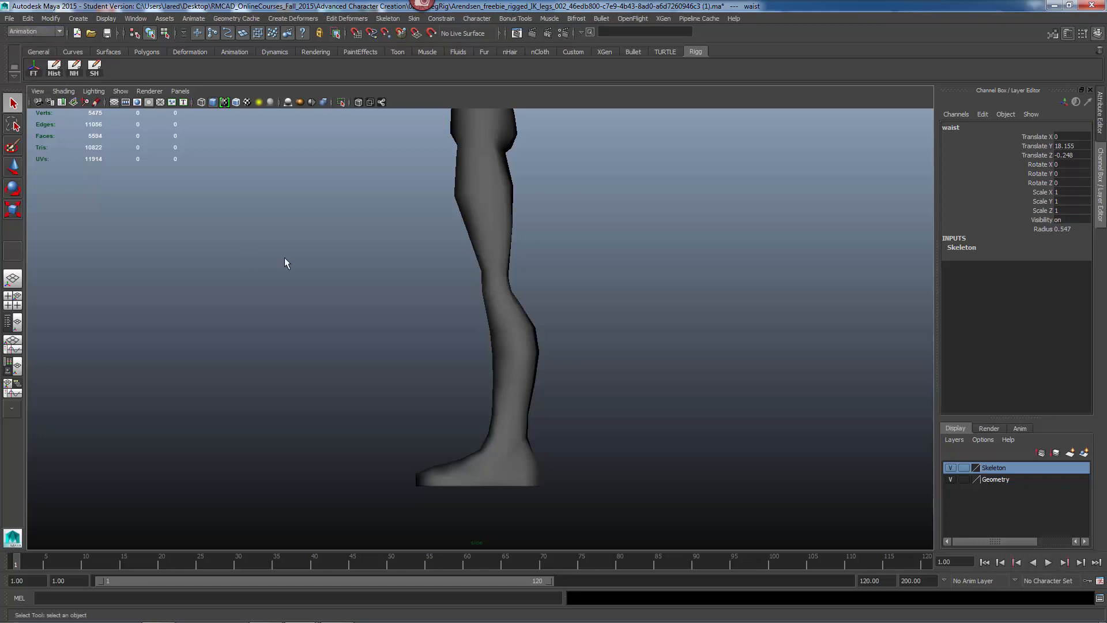
pyautogui.click(388, 18)
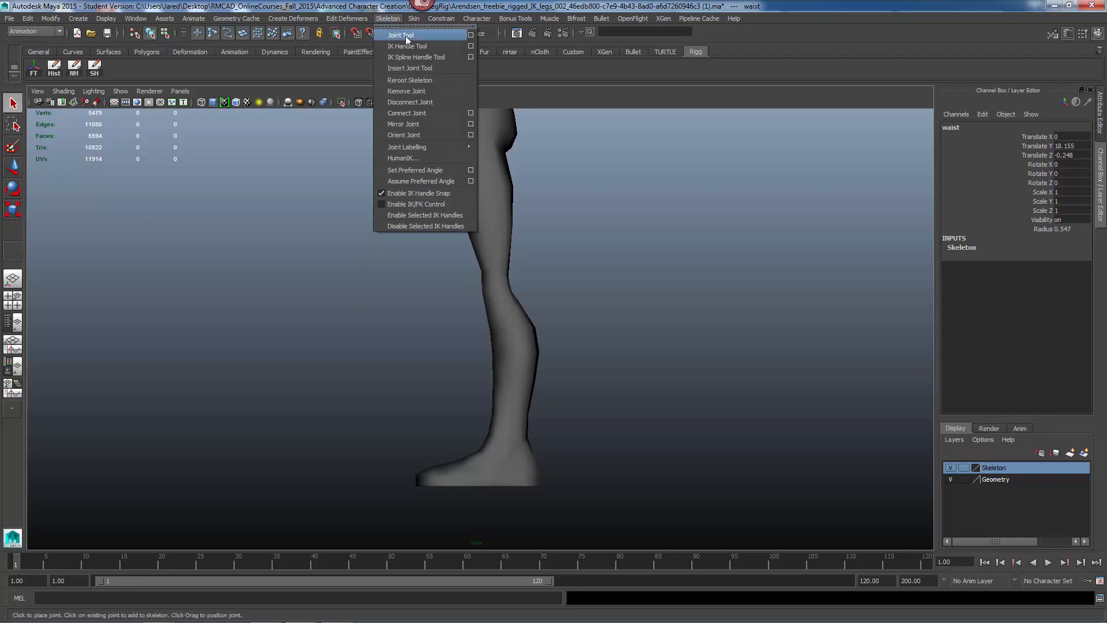
pyautogui.click(406, 36)
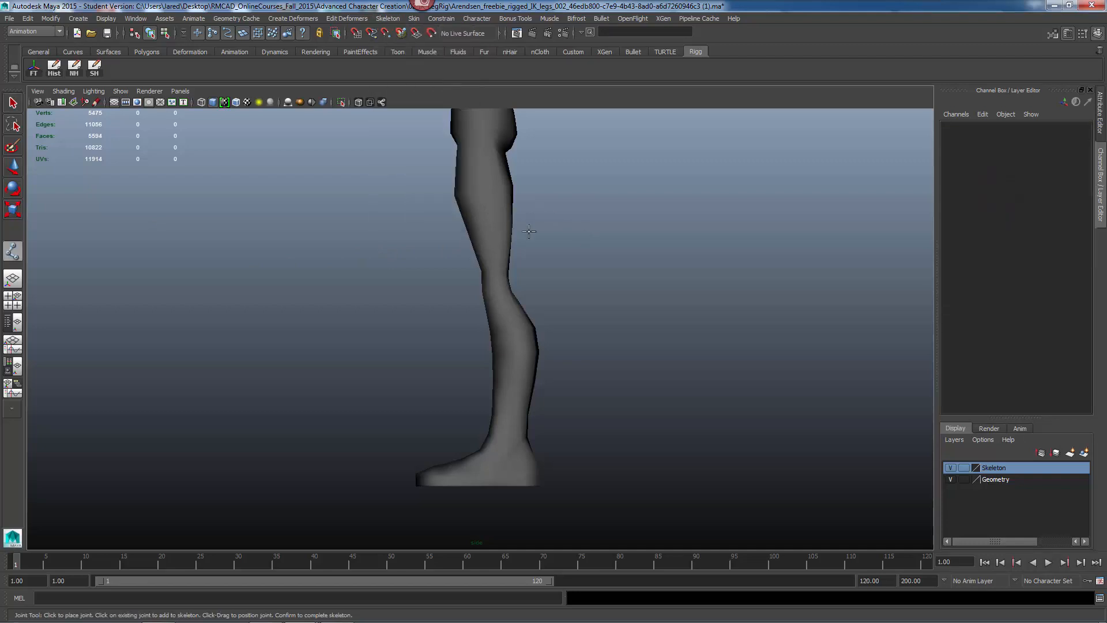
pyautogui.keyDown('alt'); pyautogui.moveTo(529, 231); pyautogui.dragTo(530, 284, button='middle'); pyautogui.keyUp('alt')
pyautogui.keyDown('alt'); pyautogui.moveTo(530, 284); pyautogui.dragTo(382, 281, button='right'); pyautogui.keyUp('alt')
pyautogui.keyDown('alt'); pyautogui.moveTo(507, 237); pyautogui.dragTo(508, 214, button='middle'); pyautogui.keyUp('alt')
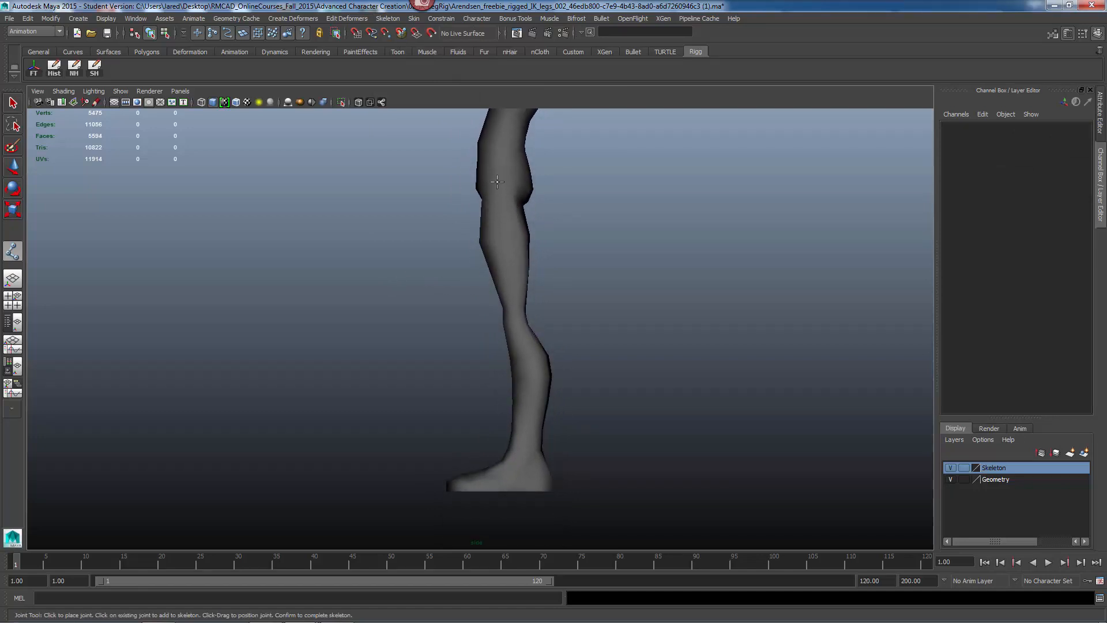
pyautogui.moveTo(504, 166)
pyautogui.mouseDown()
pyautogui.moveTo(500, 195)
pyautogui.moveTo(534, 184)
pyautogui.moveTo(503, 188)
pyautogui.moveTo(503, 173)
pyautogui.mouseUp()
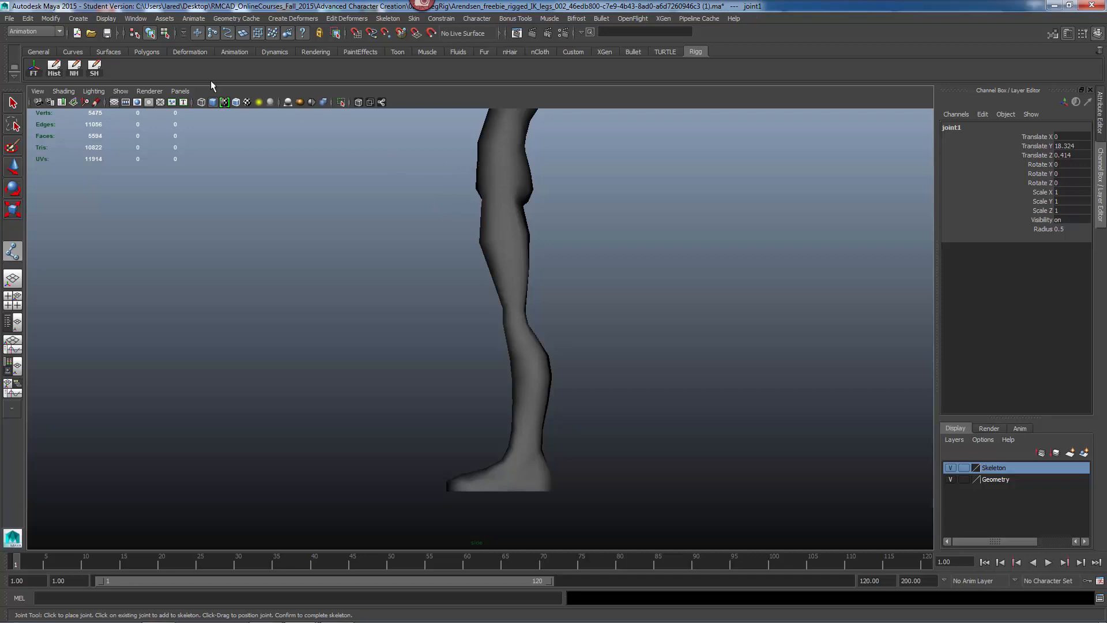
# - Enable X-Ray Joints and lower the hip joint to about Y 17.9 and Z 0.45
pyautogui.click(67, 93)
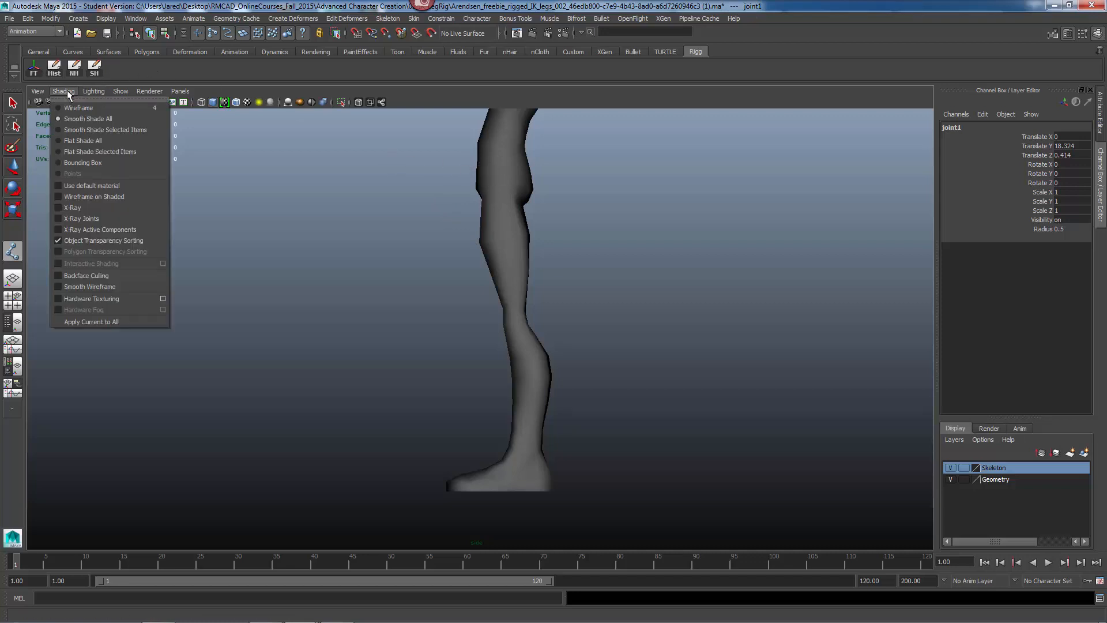
pyautogui.click(90, 219)
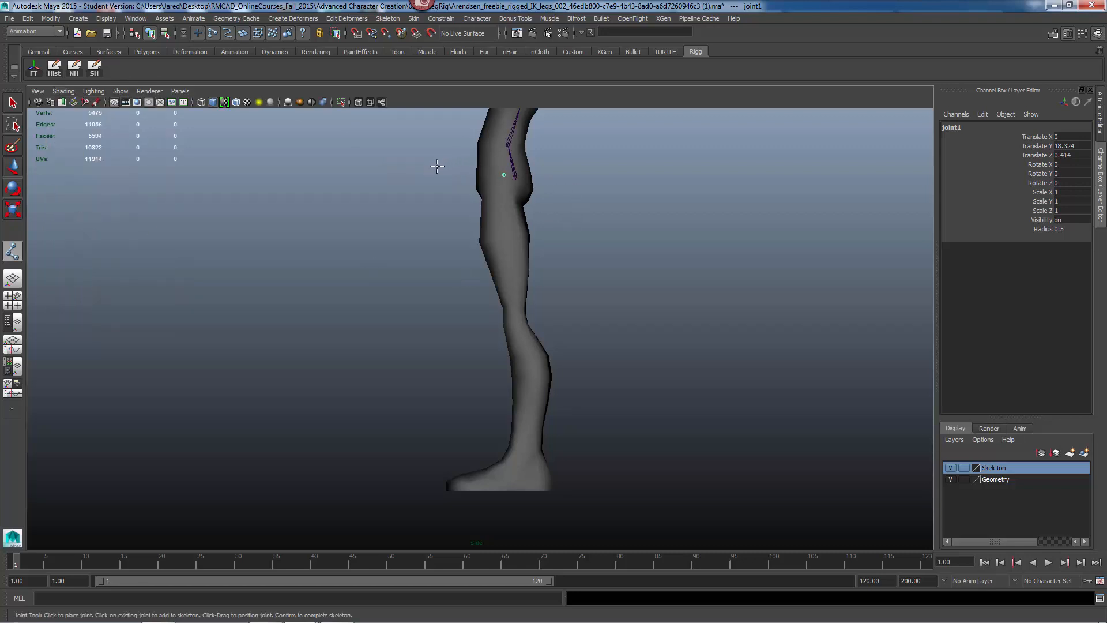
pyautogui.moveTo(437, 169)
pyautogui.mouseDown(button='middle')
pyautogui.moveTo(445, 191)
pyautogui.moveTo(395, 199)
pyautogui.moveTo(402, 172)
pyautogui.moveTo(432, 185)
pyautogui.moveTo(437, 174)
pyautogui.mouseUp(button='middle')
# - Extend the leg chain with the Joint Tool, placing a knee joint about 8 units from the hip and an ankle joint about 7.8 from the knee
pyautogui.click(387, 18)
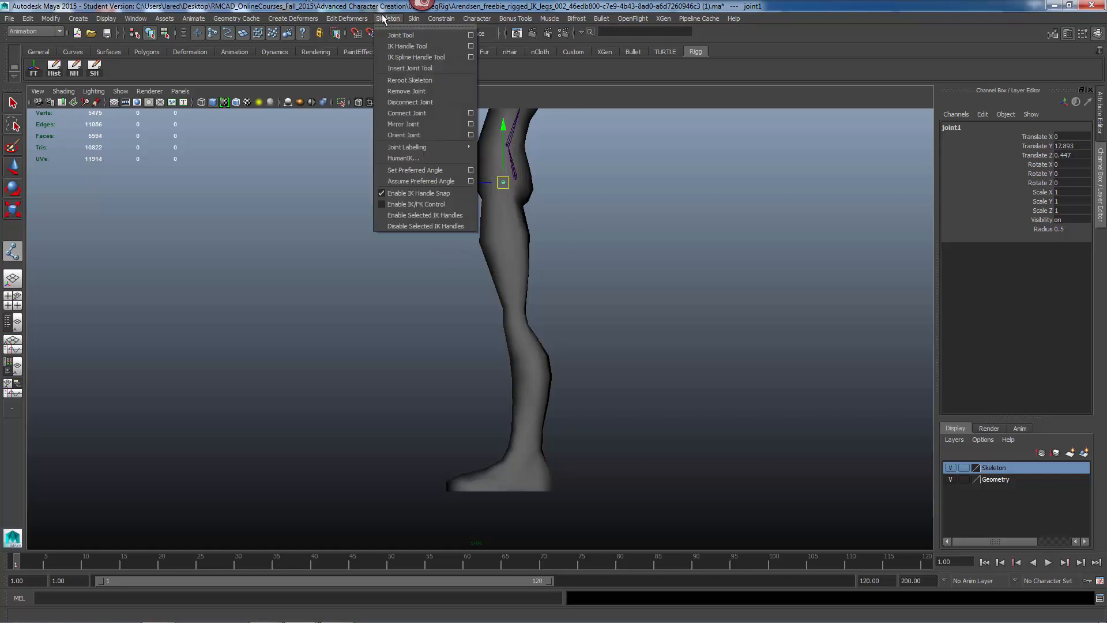
pyautogui.click(404, 36)
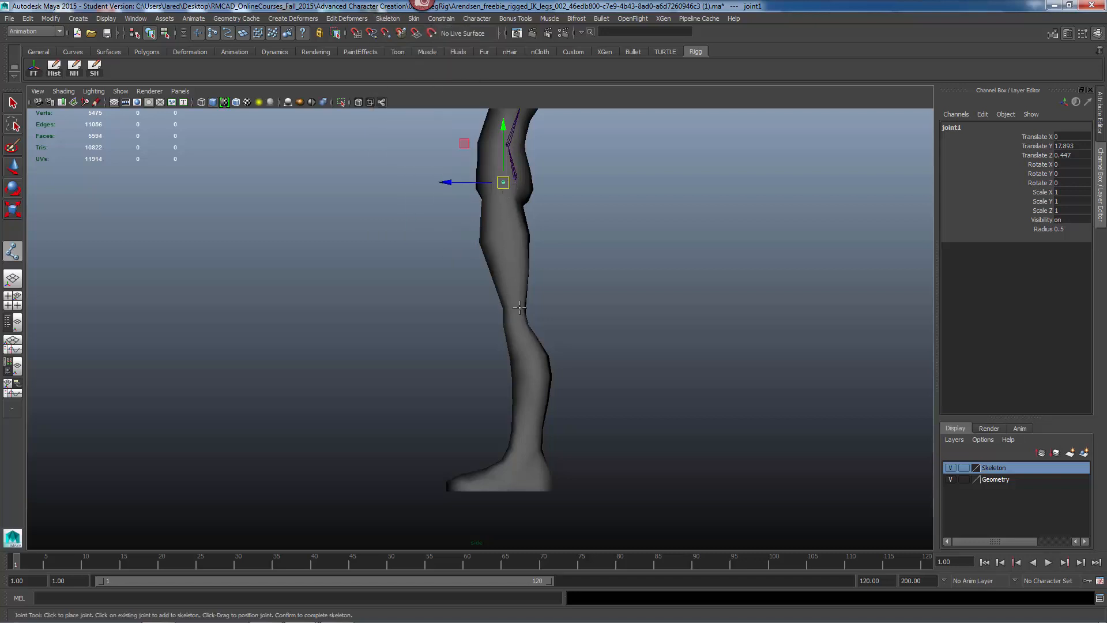
pyautogui.moveTo(518, 317)
pyautogui.mouseDown()
pyautogui.moveTo(531, 457)
pyautogui.moveTo(513, 321)
pyautogui.mouseUp()
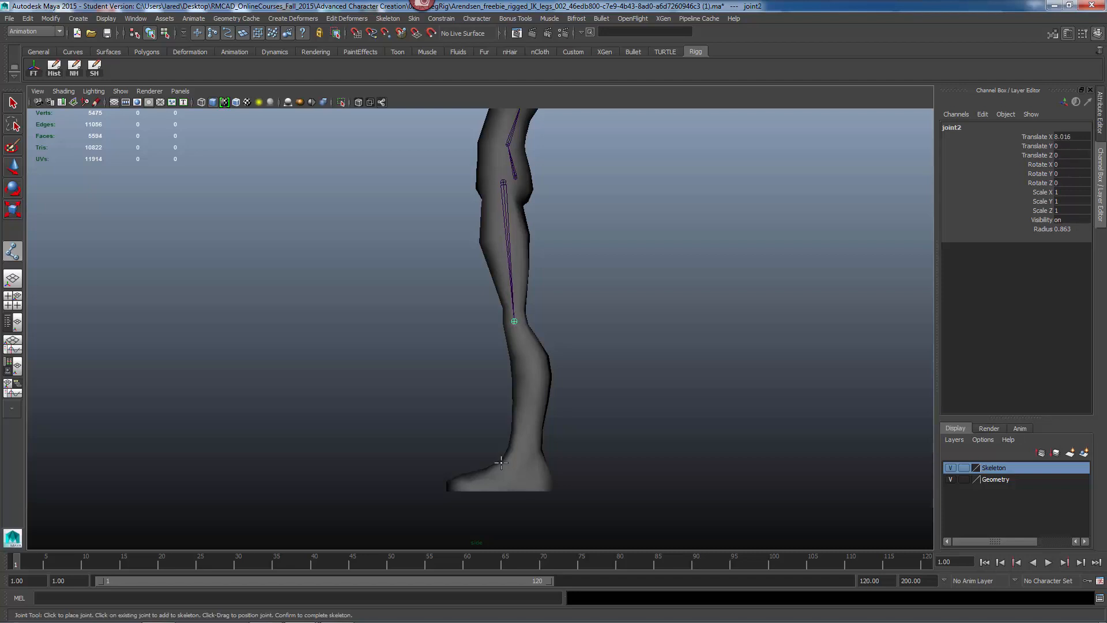
pyautogui.click(524, 457)
pyautogui.moveTo(525, 458); pyautogui.dragTo(527, 455)
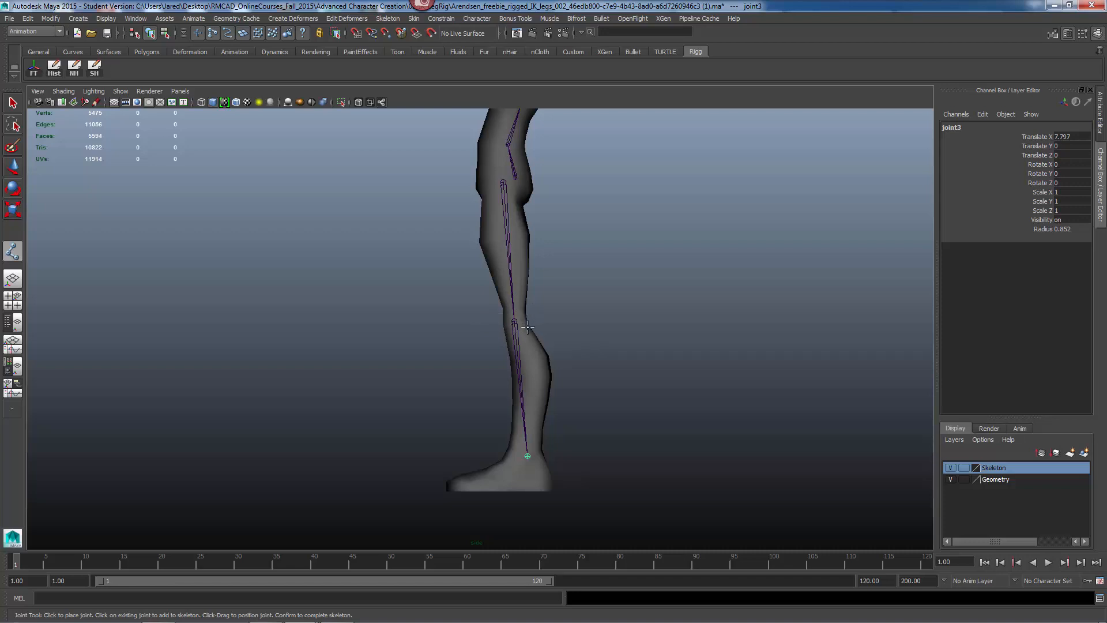
# - Select the knee joint and shift it within the leg to about Translate X 8.06 and Translate Z 0.06
pyautogui.press('Up')
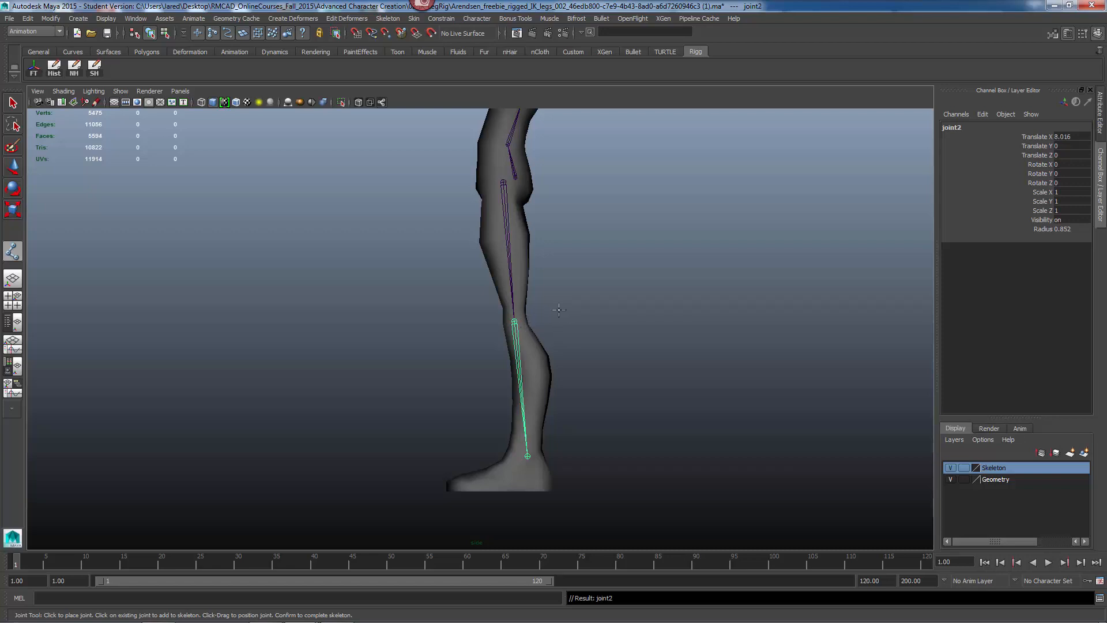
pyautogui.moveTo(559, 310); pyautogui.dragTo(559, 310, button='middle')
pyautogui.moveTo(557, 311); pyautogui.dragTo(556, 312, button='middle')
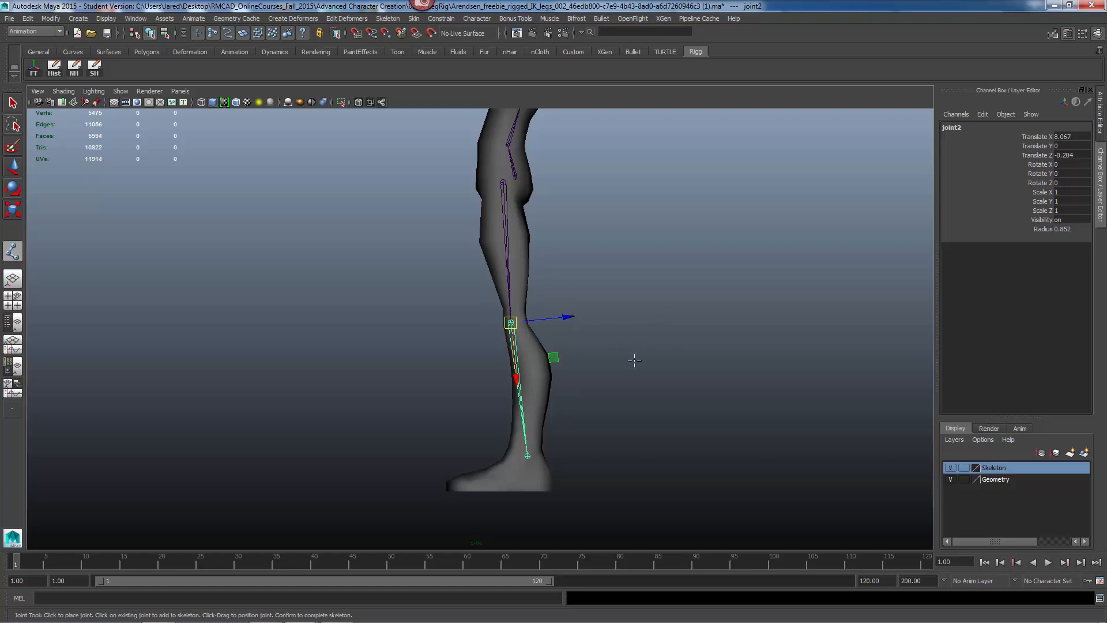
pyautogui.moveTo(637, 356); pyautogui.dragTo(640, 357, button='middle')
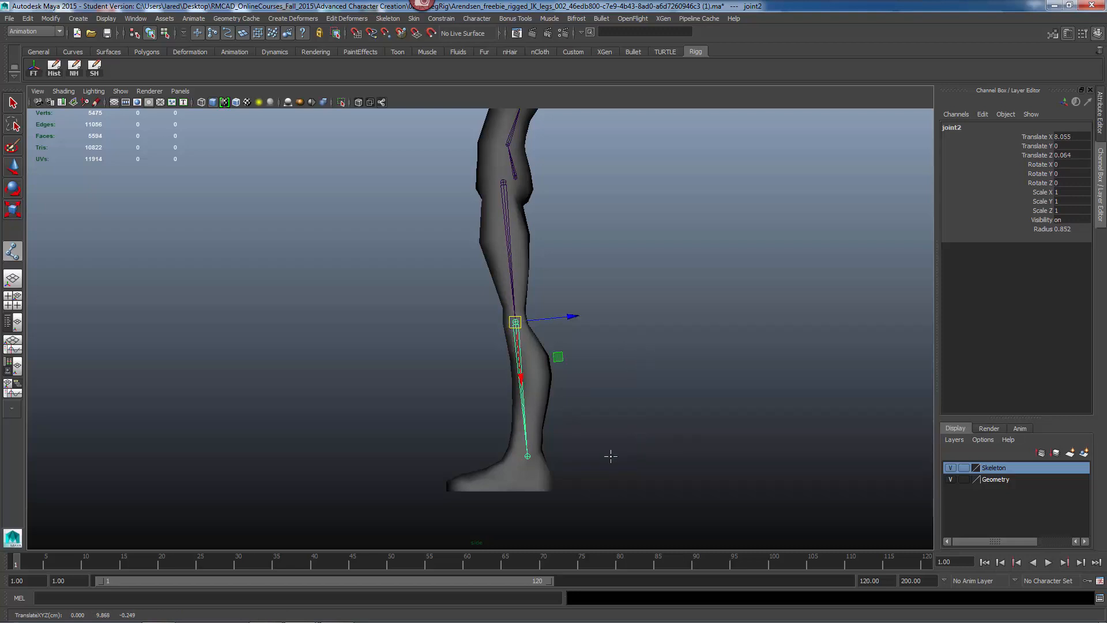
# - Reposition the ankle joint to about Translate X 7.71 and Z 0.14, and the knee joint to about Translate X 8.22 and Z -0.02
pyautogui.press('Down')
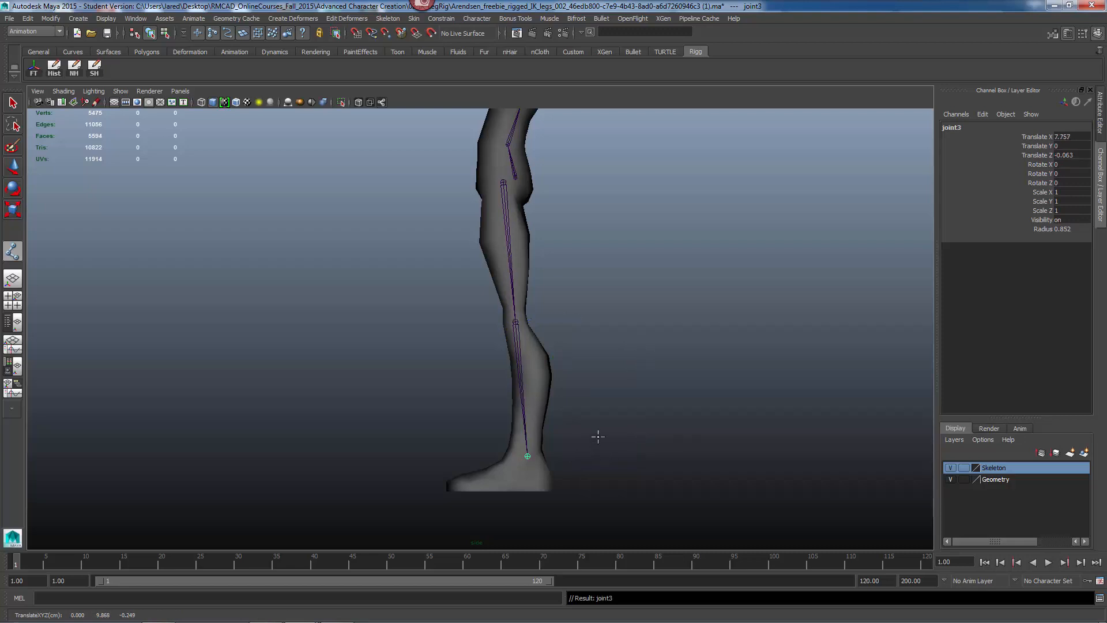
pyautogui.moveTo(598, 436)
pyautogui.mouseDown(button='middle')
pyautogui.moveTo(613, 425)
pyautogui.moveTo(606, 430)
pyautogui.mouseUp(button='middle')
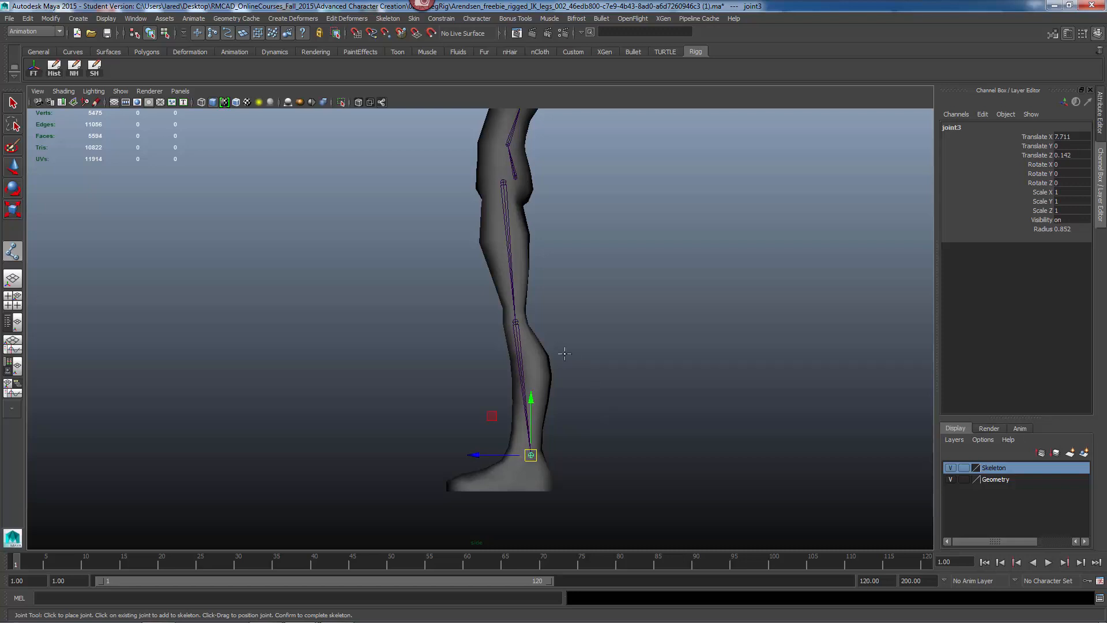
pyautogui.press('Return')
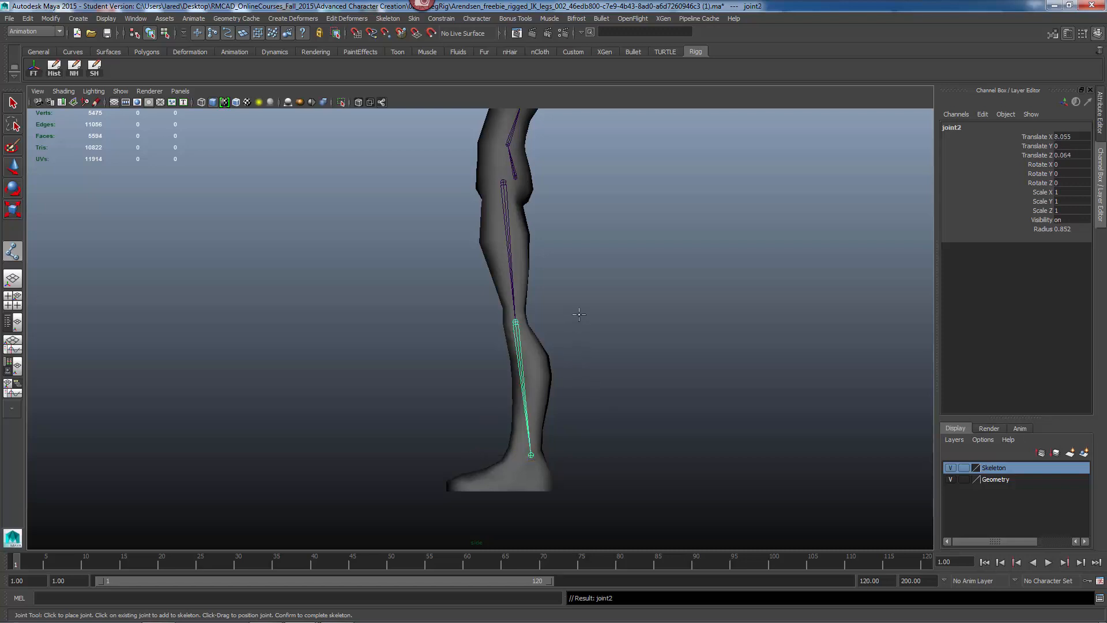
pyautogui.moveTo(579, 314); pyautogui.dragTo(577, 319, button='middle')
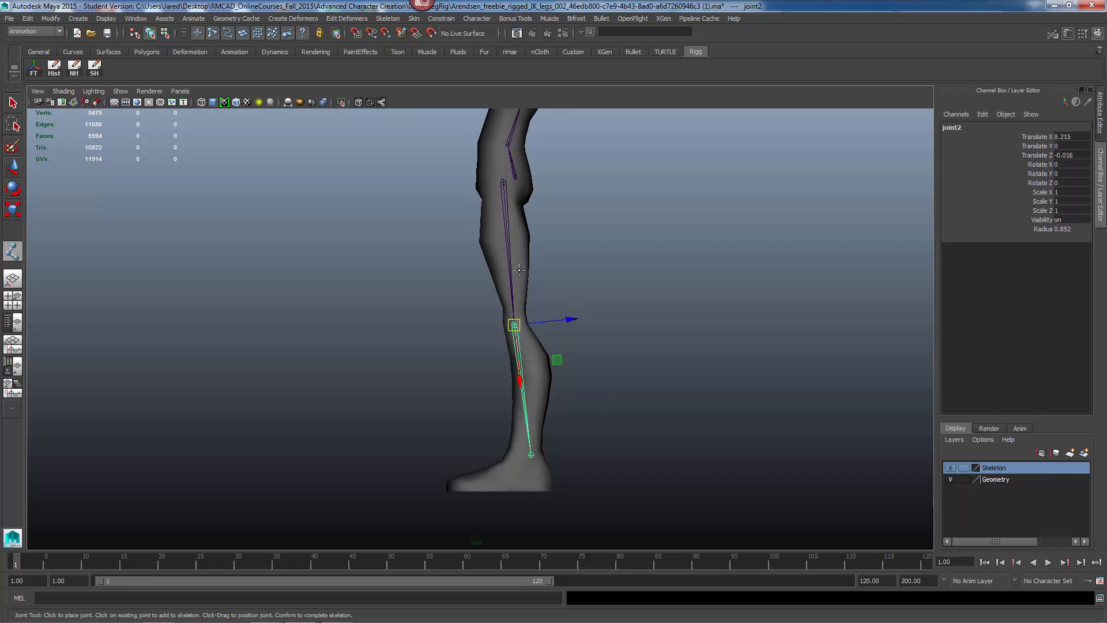
# - Lower the hip joint to about Translate Y 17.6 and Z 0.25, and nudge the ankle joint slightly within the leg
pyautogui.press('Up')
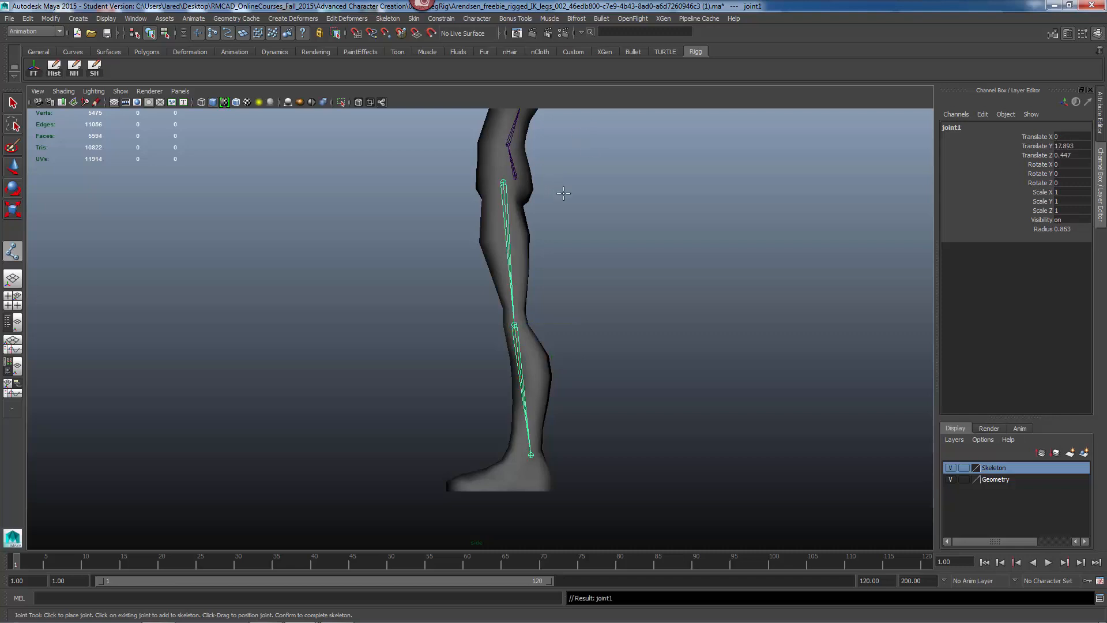
pyautogui.moveTo(571, 197); pyautogui.dragTo(569, 200, button='middle')
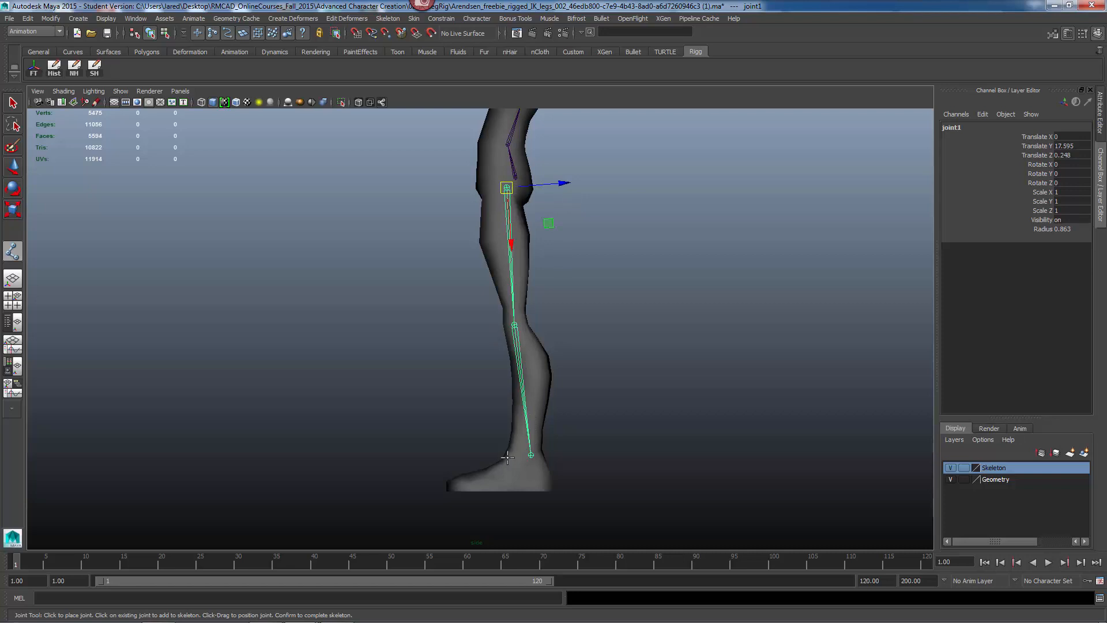
pyautogui.press('Down')
pyautogui.press('Down')
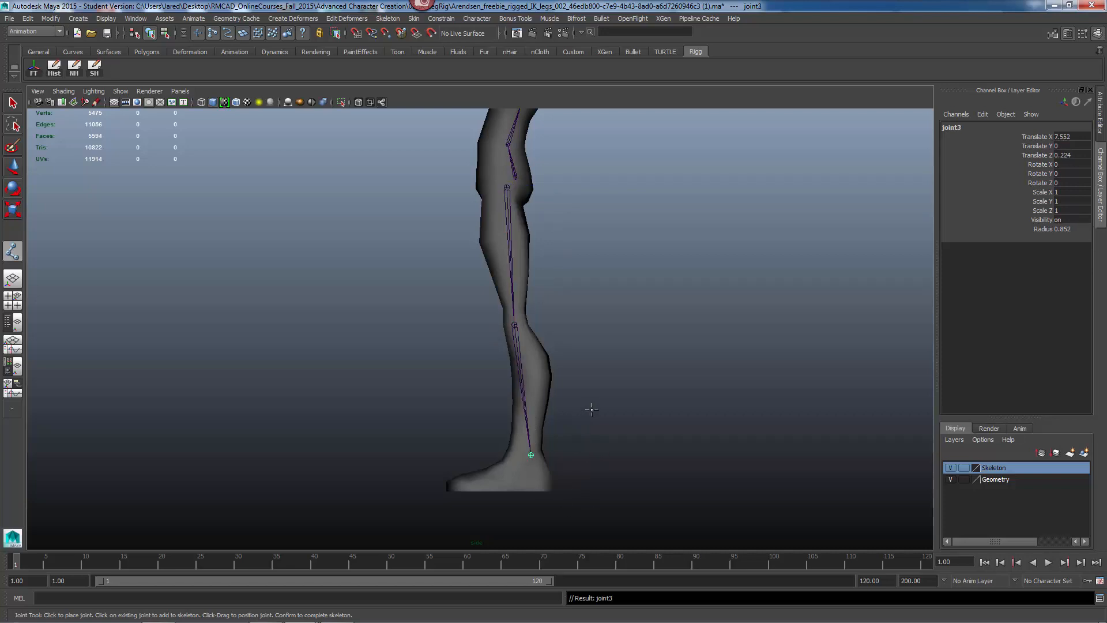
pyautogui.moveTo(591, 406); pyautogui.dragTo(591, 406, button='middle')
# - Extend the chain into the foot with a ball joint about 3.45 units from the ankle and a toe joint about 1.82 units from the ball
pyautogui.click(481, 482)
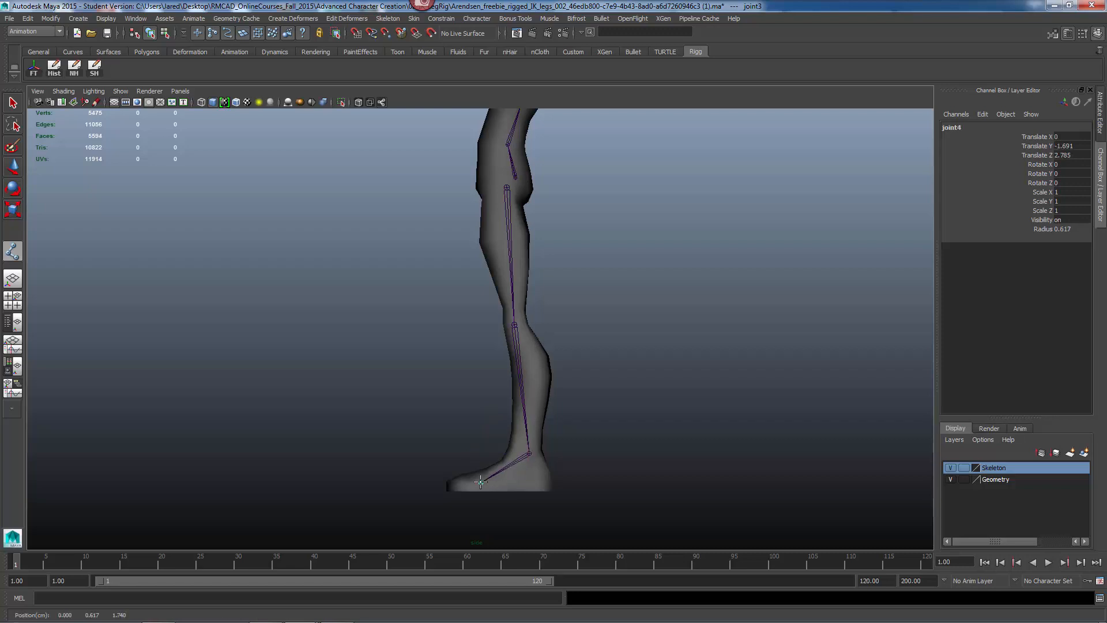
pyautogui.moveTo(481, 482); pyautogui.dragTo(479, 482, button='middle')
pyautogui.press('Return')
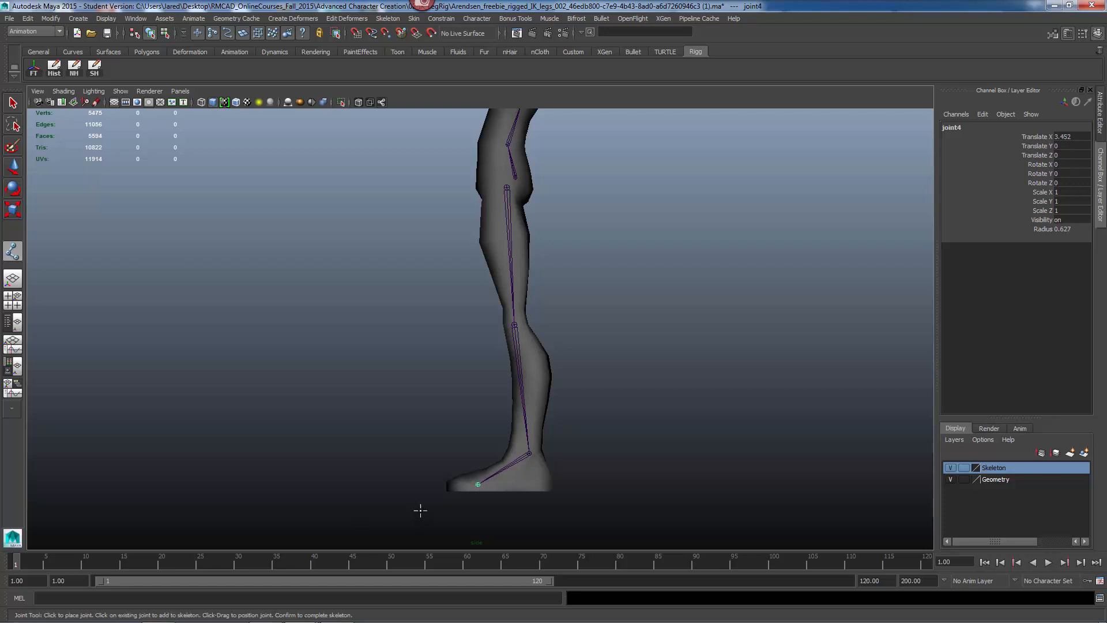
pyautogui.click(444, 488)
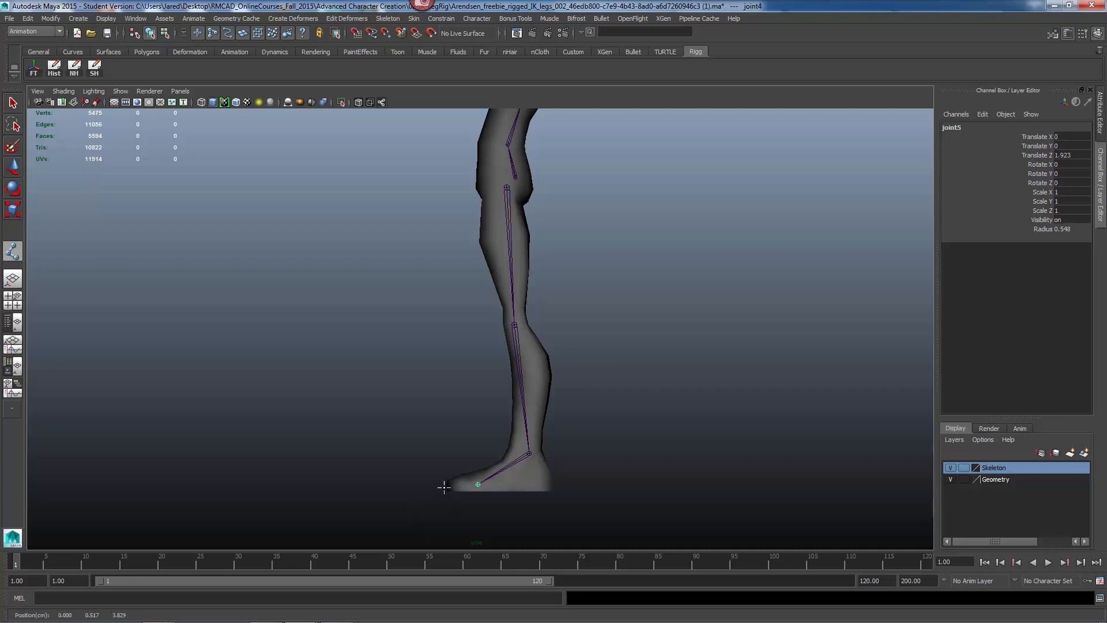
pyautogui.moveTo(436, 487); pyautogui.dragTo(450, 397, button='middle')
# - Examine how the ankle, ball, toe and knee joints sit inside the foot and leg mesh in the side view
pyautogui.keyDown('alt'); pyautogui.moveTo(449, 397); pyautogui.dragTo(791, 397, button='right'); pyautogui.keyUp('alt')
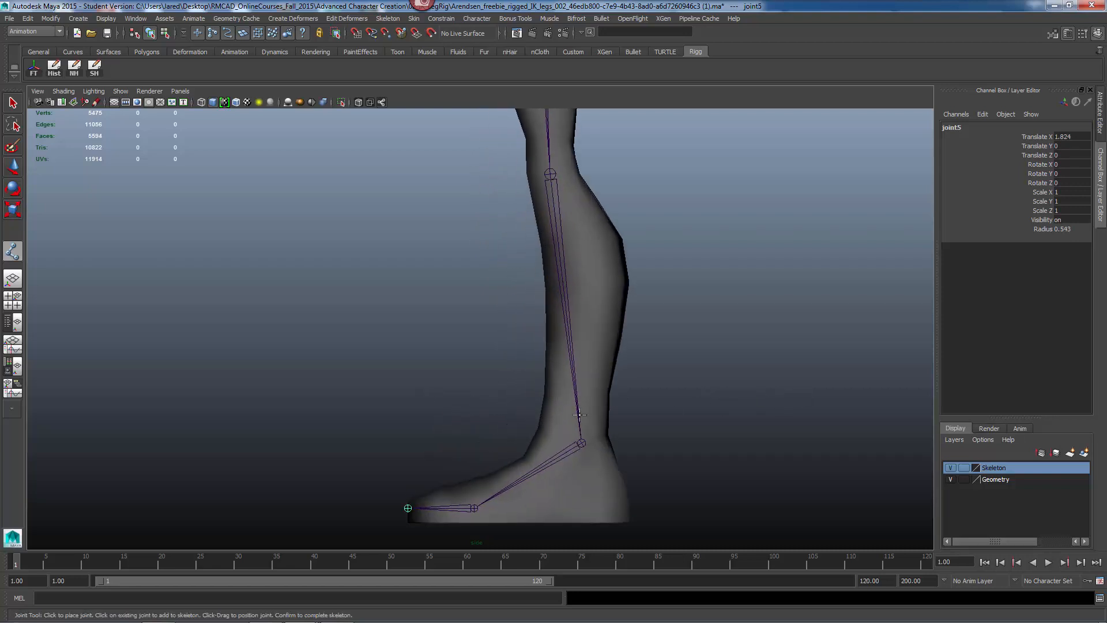
pyautogui.keyDown('alt'); pyautogui.moveTo(579, 414); pyautogui.dragTo(599, 324, button='middle'); pyautogui.keyUp('alt')
pyautogui.keyDown('alt'); pyautogui.moveTo(517, 433); pyautogui.dragTo(604, 423, button='right'); pyautogui.keyUp('alt')
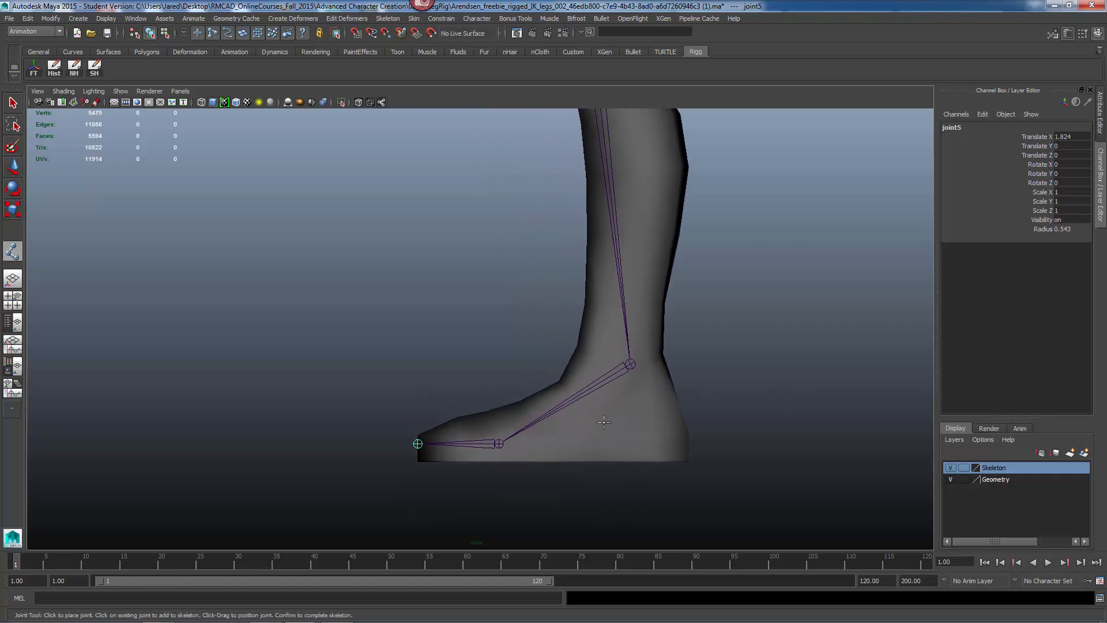
pyautogui.keyDown('alt'); pyautogui.moveTo(450, 460); pyautogui.dragTo(477, 439, button='middle'); pyautogui.keyUp('alt')
pyautogui.keyDown('alt'); pyautogui.moveTo(619, 391); pyautogui.dragTo(464, 390, button='right'); pyautogui.keyUp('alt')
pyautogui.keyDown('alt'); pyautogui.moveTo(577, 318); pyautogui.dragTo(539, 415, button='middle'); pyautogui.keyUp('alt')
pyautogui.keyDown('alt'); pyautogui.moveTo(683, 404); pyautogui.dragTo(564, 403, button='right'); pyautogui.keyUp('alt')
pyautogui.keyDown('alt'); pyautogui.moveTo(499, 350); pyautogui.dragTo(392, 351, button='right'); pyautogui.keyUp('alt')
pyautogui.keyDown('alt'); pyautogui.moveTo(514, 387); pyautogui.dragTo(507, 443, button='middle'); pyautogui.keyUp('alt')
pyautogui.keyDown('alt'); pyautogui.moveTo(453, 396); pyautogui.dragTo(395, 396, button='right'); pyautogui.keyUp('alt')
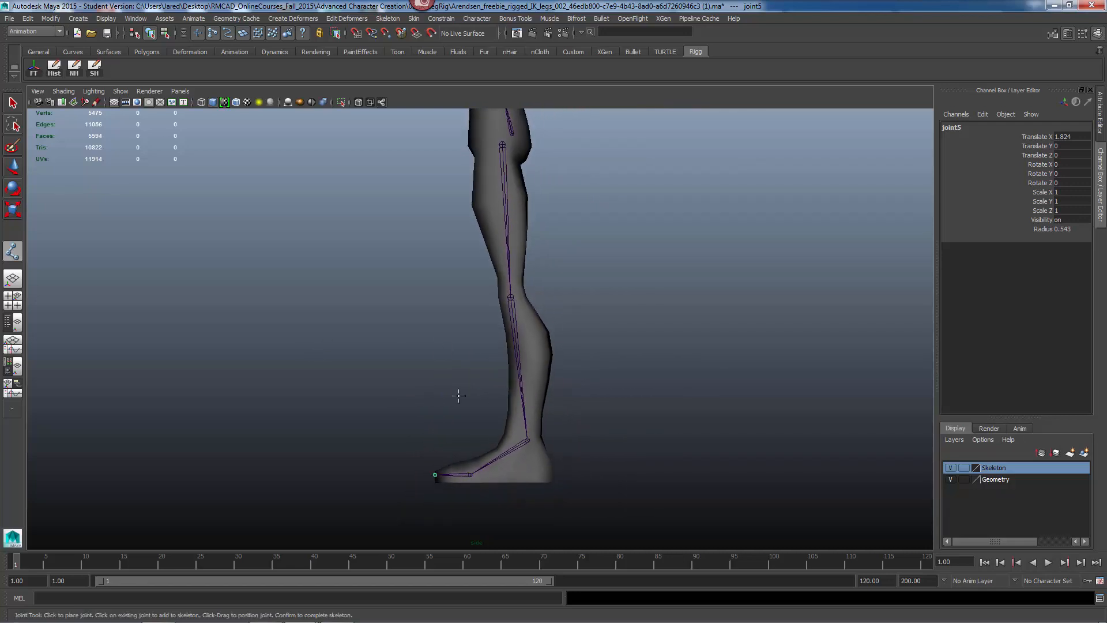
# - Complete the leg chain, switch to an enlarged front view and enable X-Ray Joints there
pyautogui.press('q')
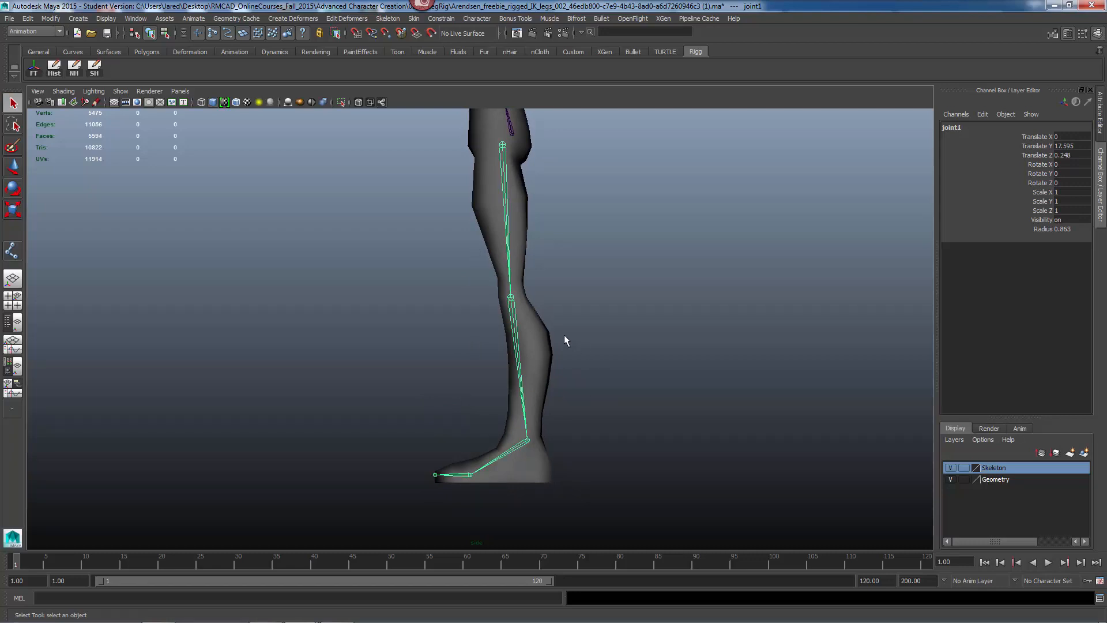
pyautogui.press('space')
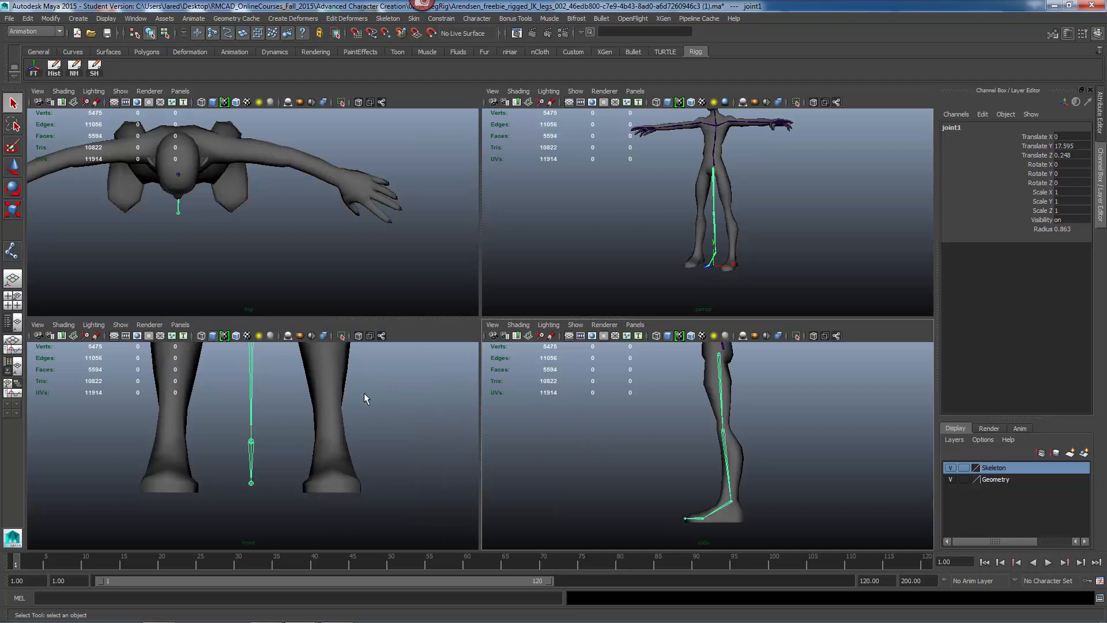
pyautogui.press('space')
pyautogui.keyDown('alt'); pyautogui.moveTo(495, 275); pyautogui.dragTo(531, 378, button='middle'); pyautogui.keyUp('alt')
pyautogui.keyDown('alt'); pyautogui.moveTo(531, 379); pyautogui.dragTo(417, 362, button='right'); pyautogui.keyUp('alt')
pyautogui.keyDown('alt'); pyautogui.moveTo(469, 254); pyautogui.dragTo(458, 320, button='middle'); pyautogui.keyUp('alt')
pyautogui.keyDown('alt'); pyautogui.moveTo(467, 275); pyautogui.dragTo(471, 324, button='middle'); pyautogui.keyUp('alt')
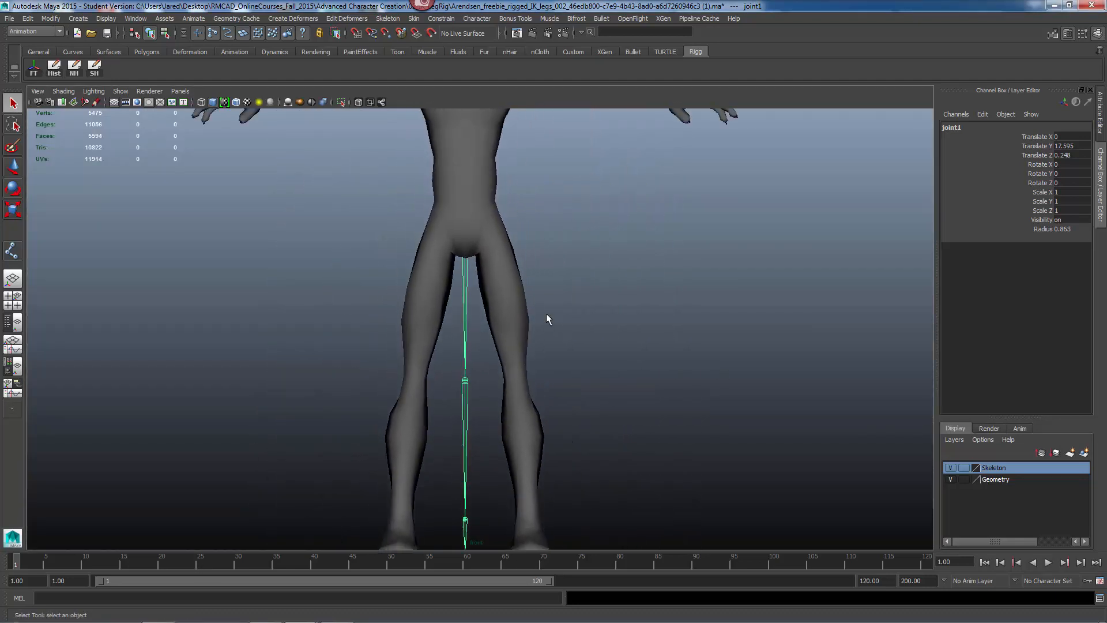
pyautogui.keyDown('alt'); pyautogui.moveTo(546, 314); pyautogui.dragTo(324, 245, button='right'); pyautogui.keyUp('alt')
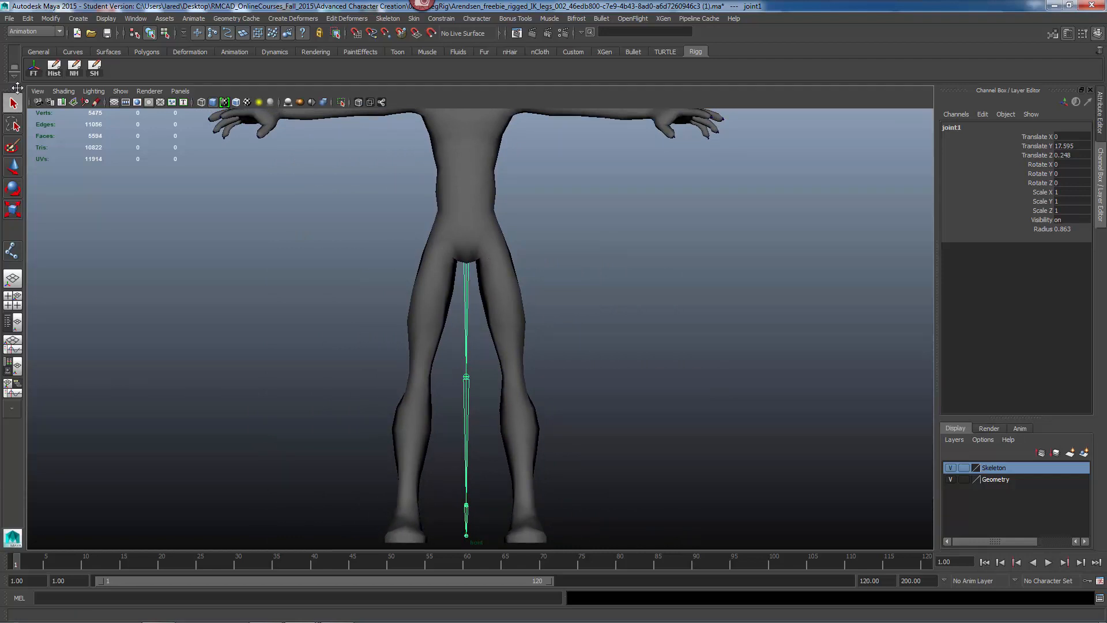
pyautogui.click(55, 92)
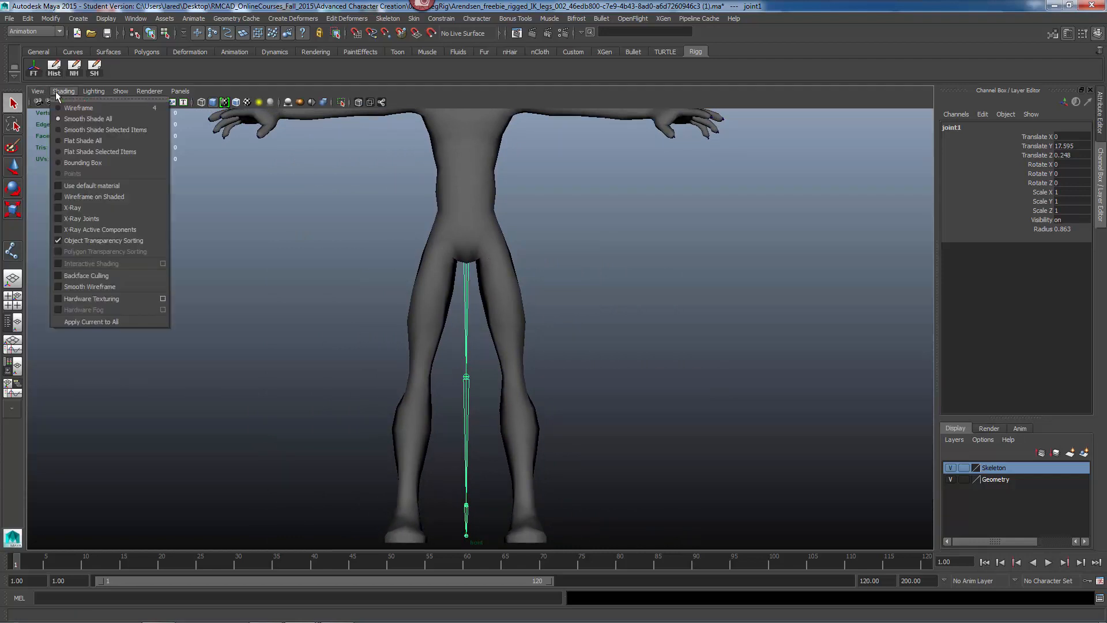
pyautogui.click(93, 219)
pyautogui.scroll(5, 496, 323)
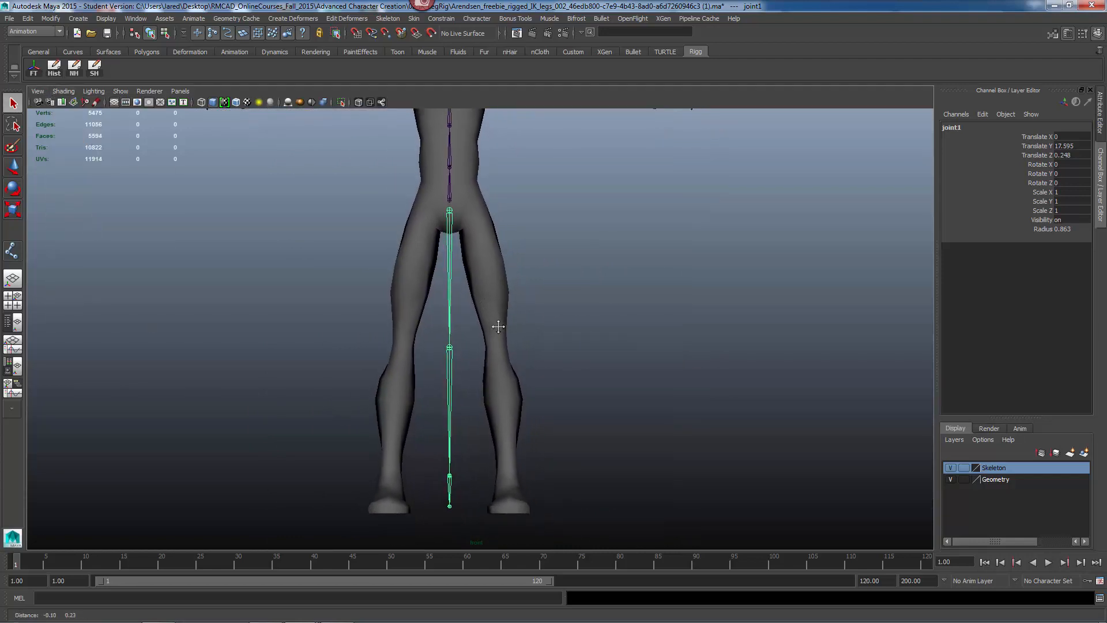
# - Move the whole leg chain sideways from the body's centre toward the character's left leg, to about Translate X 1.4
pyautogui.keyDown('alt'); pyautogui.moveTo(498, 326); pyautogui.dragTo(503, 329, button='middle'); pyautogui.keyUp('alt')
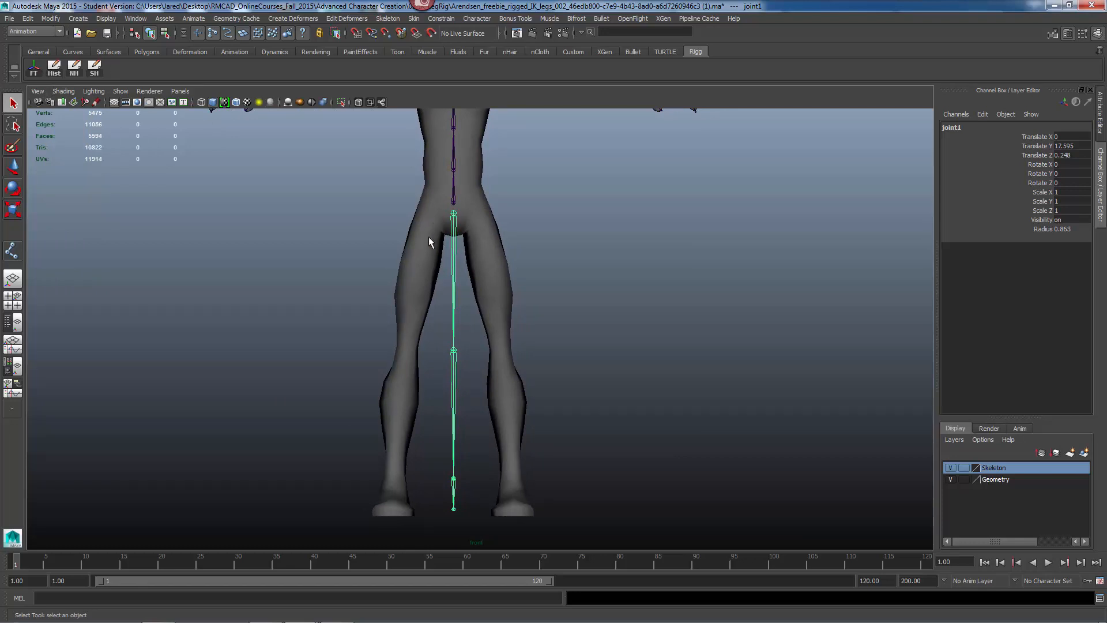
pyautogui.keyDown('alt'); pyautogui.moveTo(485, 248); pyautogui.dragTo(479, 253, button='middle'); pyautogui.keyUp('alt')
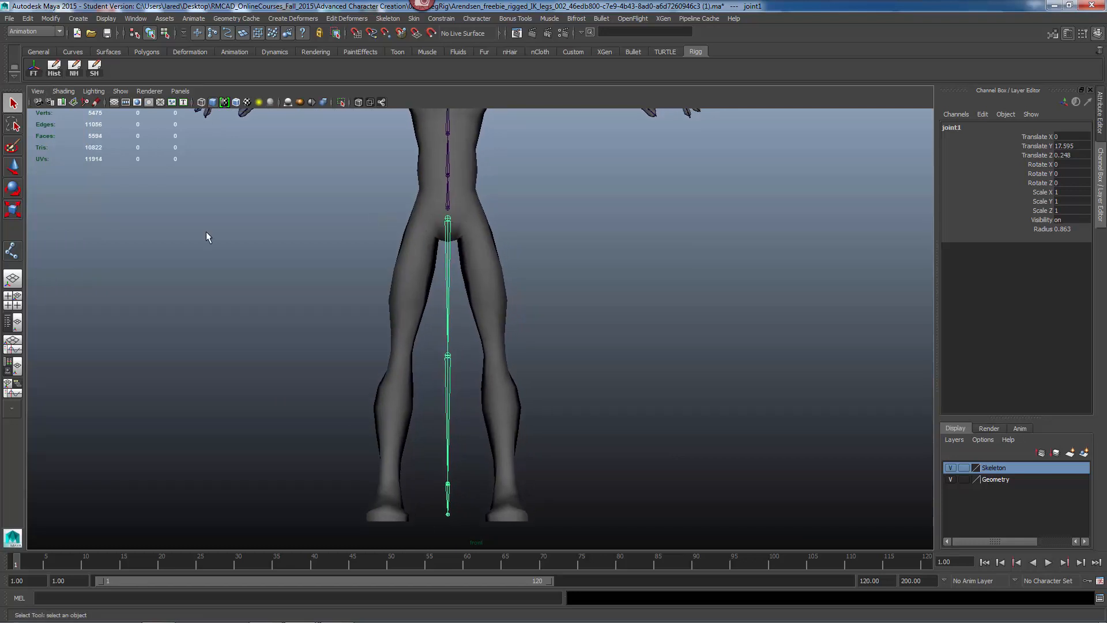
pyautogui.click(14, 167)
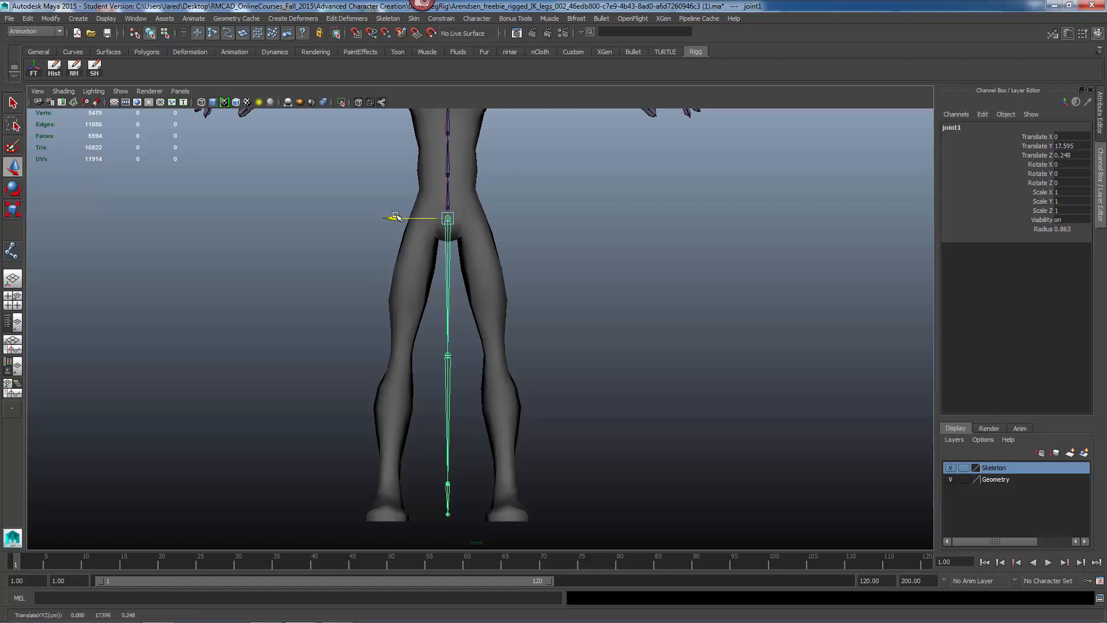
pyautogui.moveTo(400, 223); pyautogui.dragTo(420, 229)
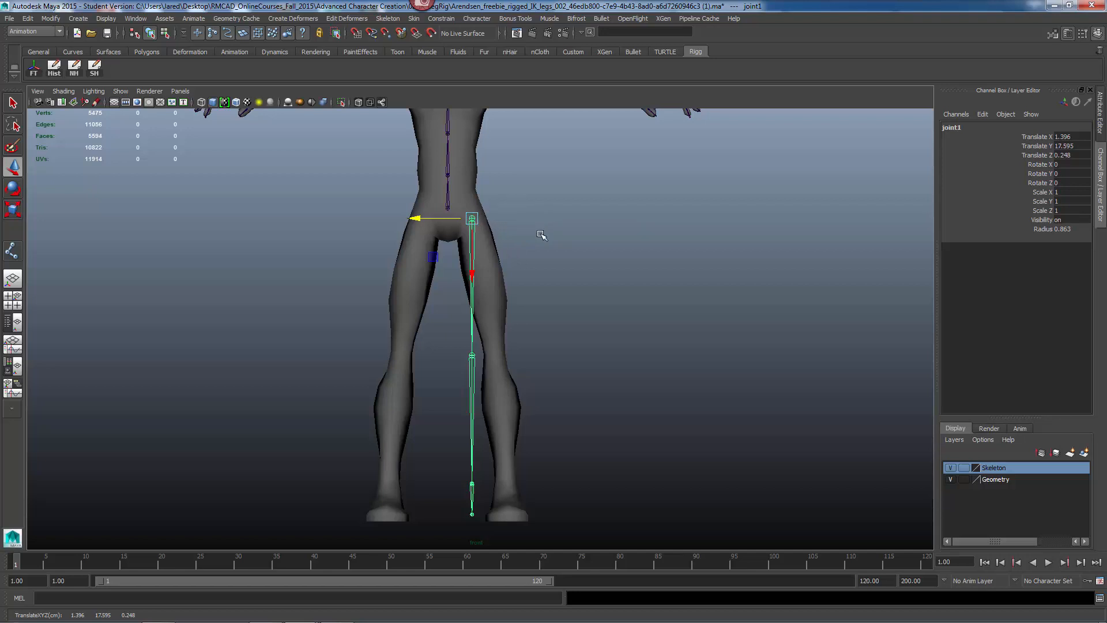
# - Rotate the leg chain at the hip joint to about Rotate Z -6.99 so it follows the angle of the leg
pyautogui.keyDown('alt'); pyautogui.moveTo(524, 287); pyautogui.dragTo(510, 282, button='middle'); pyautogui.keyUp('alt')
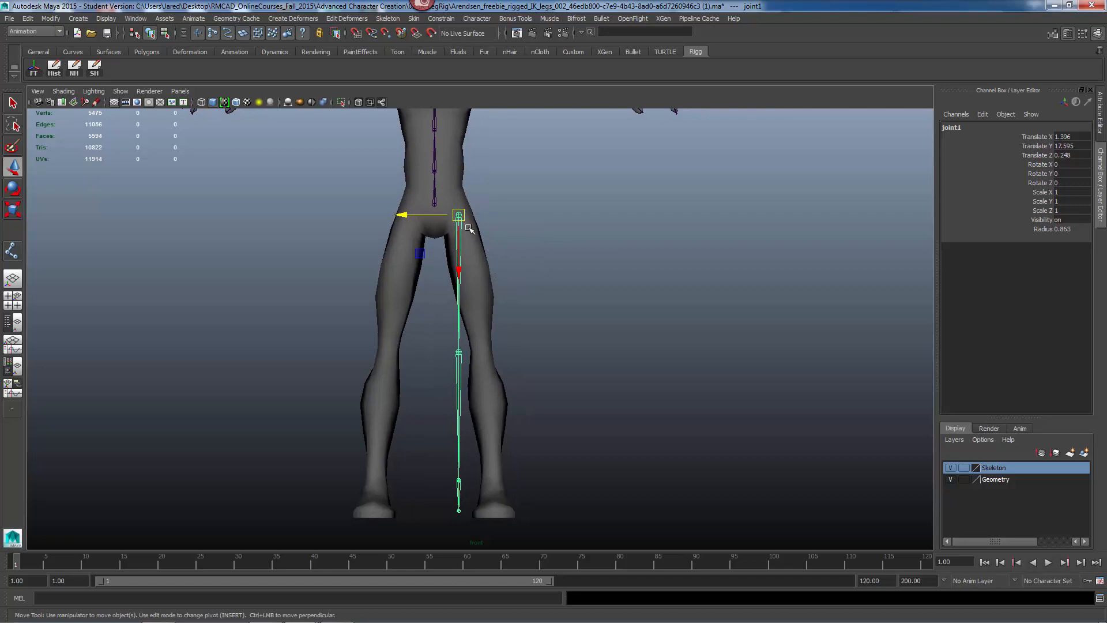
pyautogui.keyDown('alt'); pyautogui.moveTo(484, 217); pyautogui.dragTo(451, 419, button='middle'); pyautogui.keyUp('alt')
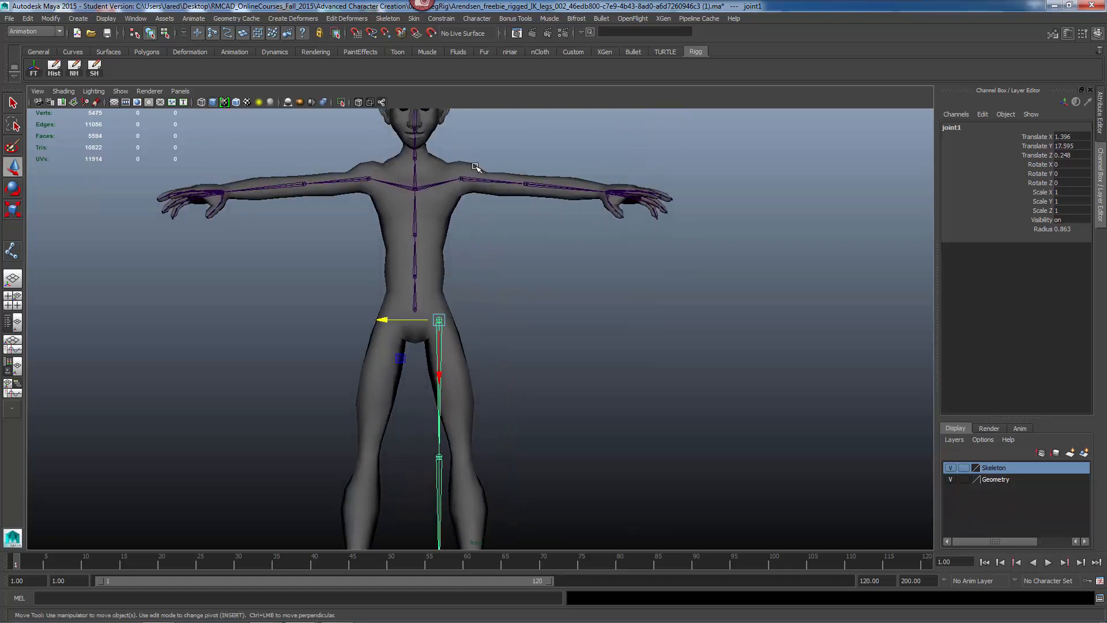
pyautogui.keyDown('alt'); pyautogui.moveTo(587, 249); pyautogui.dragTo(592, 199, button='middle'); pyautogui.keyUp('alt')
pyautogui.keyDown('alt'); pyautogui.moveTo(558, 247); pyautogui.dragTo(489, 275, button='right'); pyautogui.keyUp('alt')
pyautogui.keyDown('alt'); pyautogui.moveTo(473, 283); pyautogui.dragTo(478, 246, button='middle'); pyautogui.keyUp('alt')
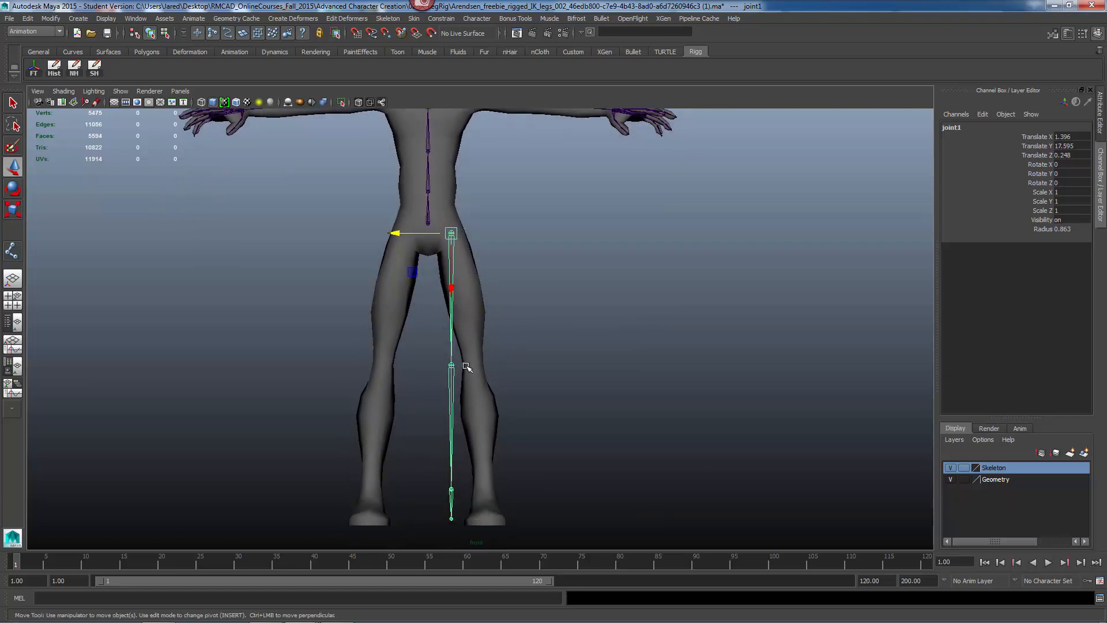
pyautogui.keyDown('alt'); pyautogui.moveTo(466, 366); pyautogui.dragTo(472, 360, button='middle'); pyautogui.keyUp('alt')
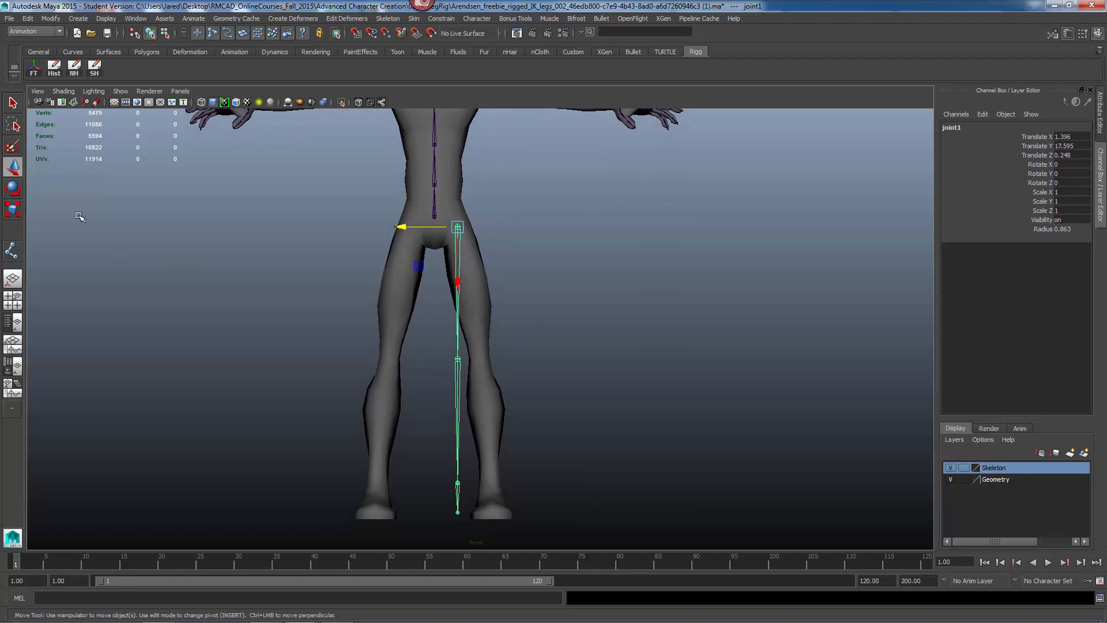
pyautogui.click(17, 194)
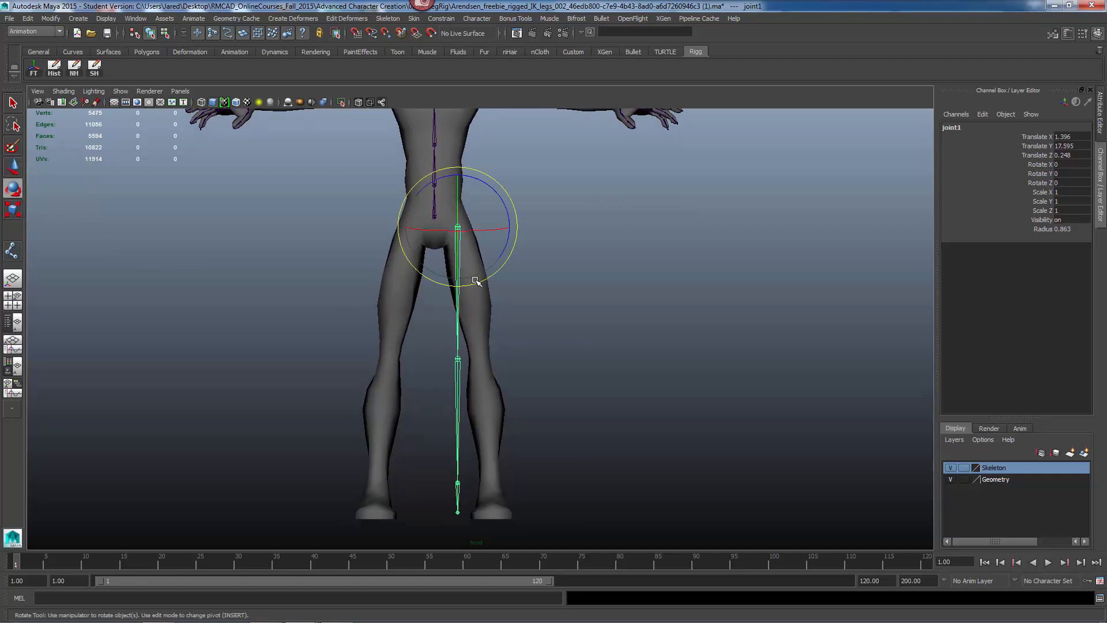
pyautogui.moveTo(507, 206); pyautogui.dragTo(502, 204)
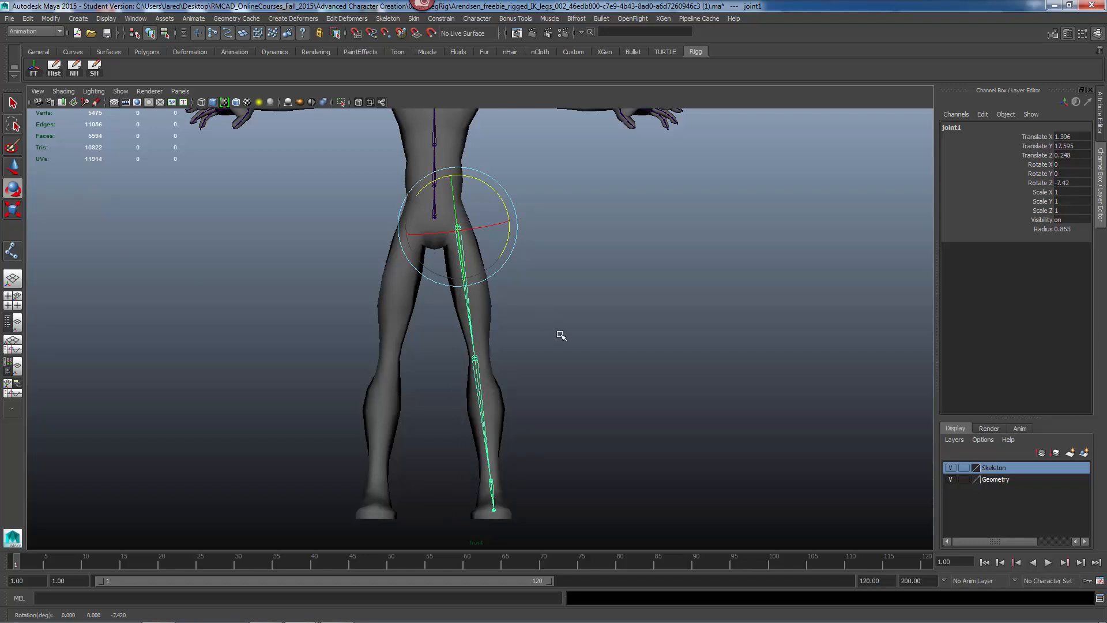
pyautogui.keyDown('alt'); pyautogui.moveTo(494, 381); pyautogui.dragTo(514, 388, button='right'); pyautogui.keyUp('alt')
pyautogui.keyDown('alt'); pyautogui.moveTo(516, 410); pyautogui.dragTo(527, 396, button='middle'); pyautogui.keyUp('alt')
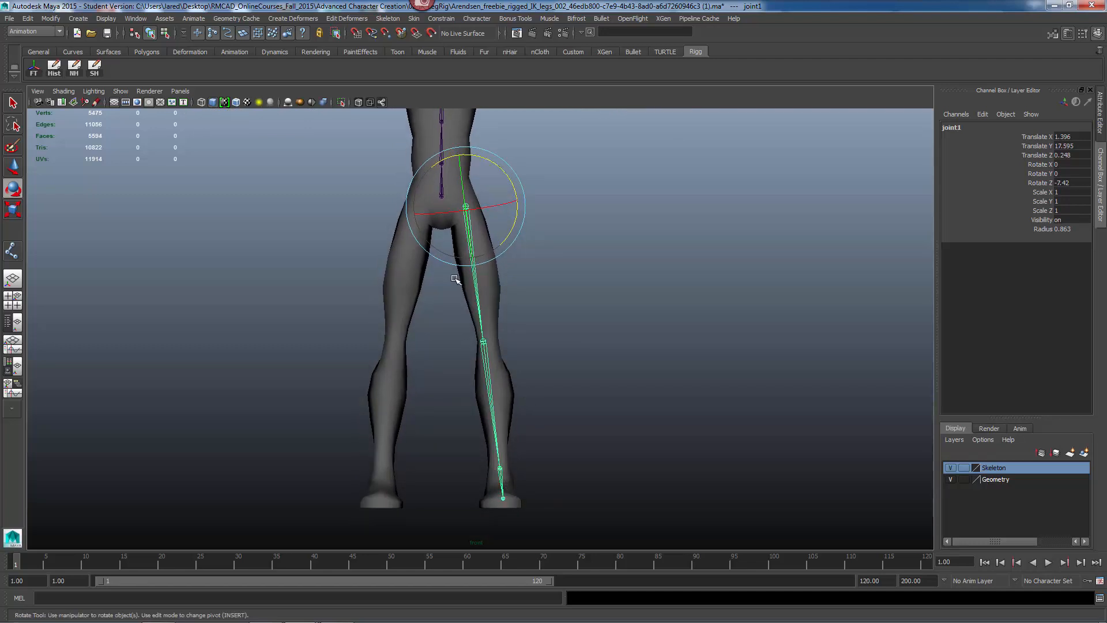
pyautogui.moveTo(500, 168); pyautogui.dragTo(501, 169)
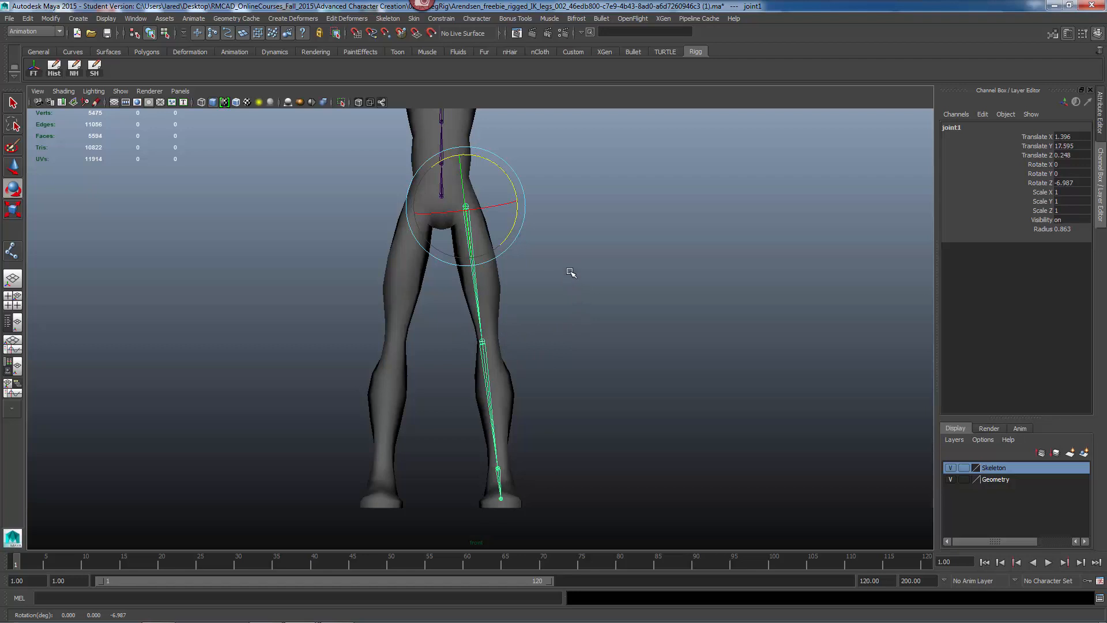
# - Shift the hip joint to about Translate X 1.7 and Y 17.53, and adjust its Rotate Z to about -6.41
pyautogui.press('w')
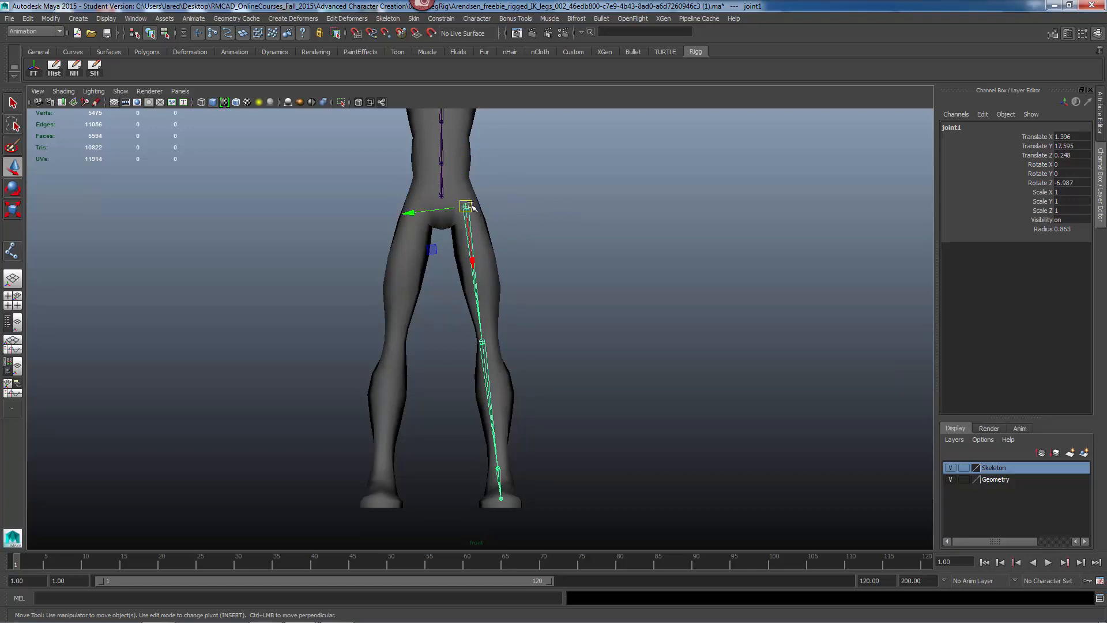
pyautogui.moveTo(466, 207); pyautogui.dragTo(471, 207)
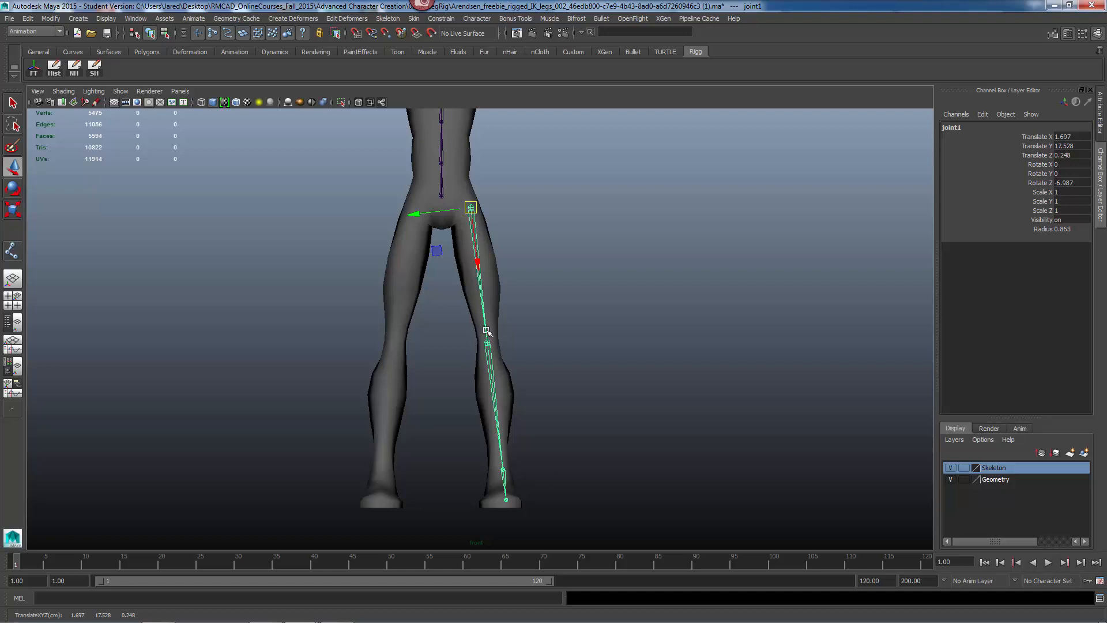
pyautogui.press('e')
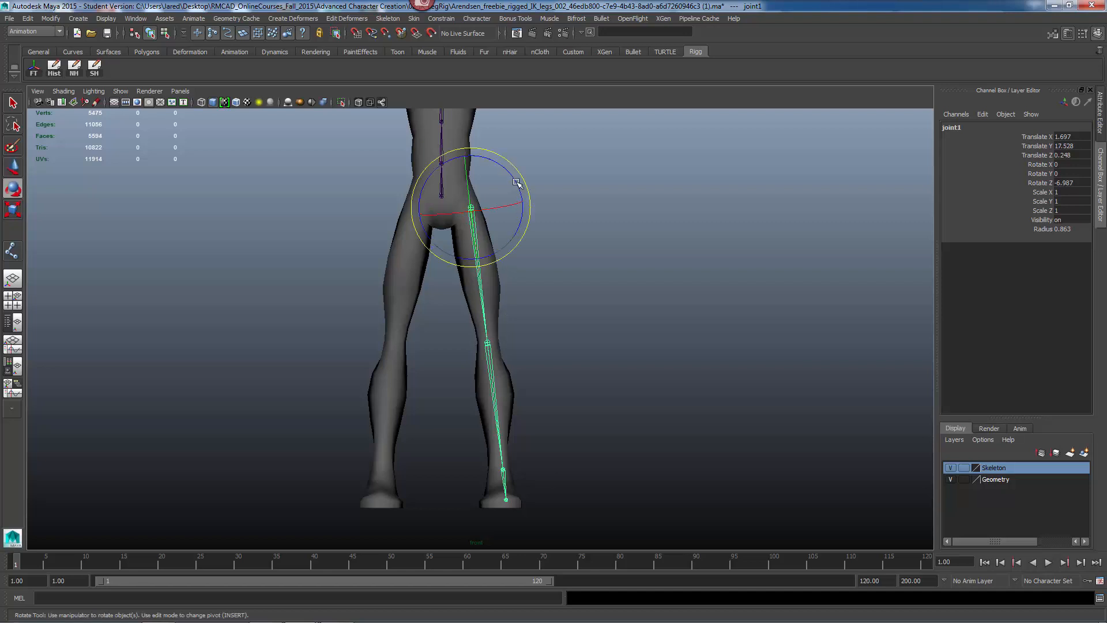
pyautogui.moveTo(516, 182); pyautogui.dragTo(511, 183)
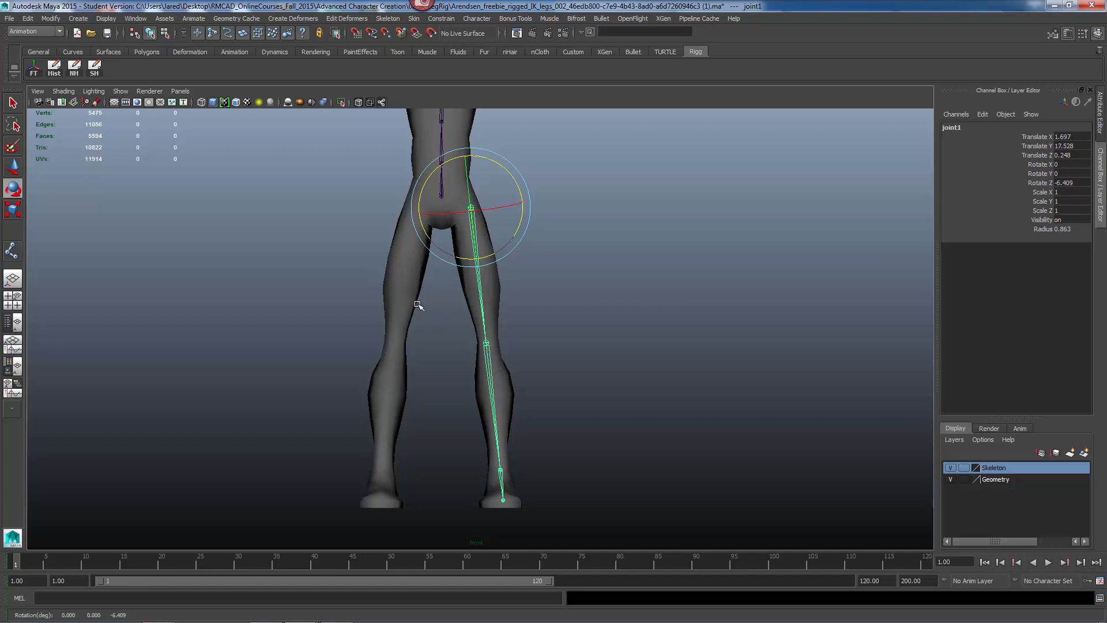
# - Enlarge the rotation manipulator and fine-tune the hip joint to about Rotate Z -5.95 along the leg
pyautogui.press('=')
pyautogui.press('=')
pyautogui.press('=')
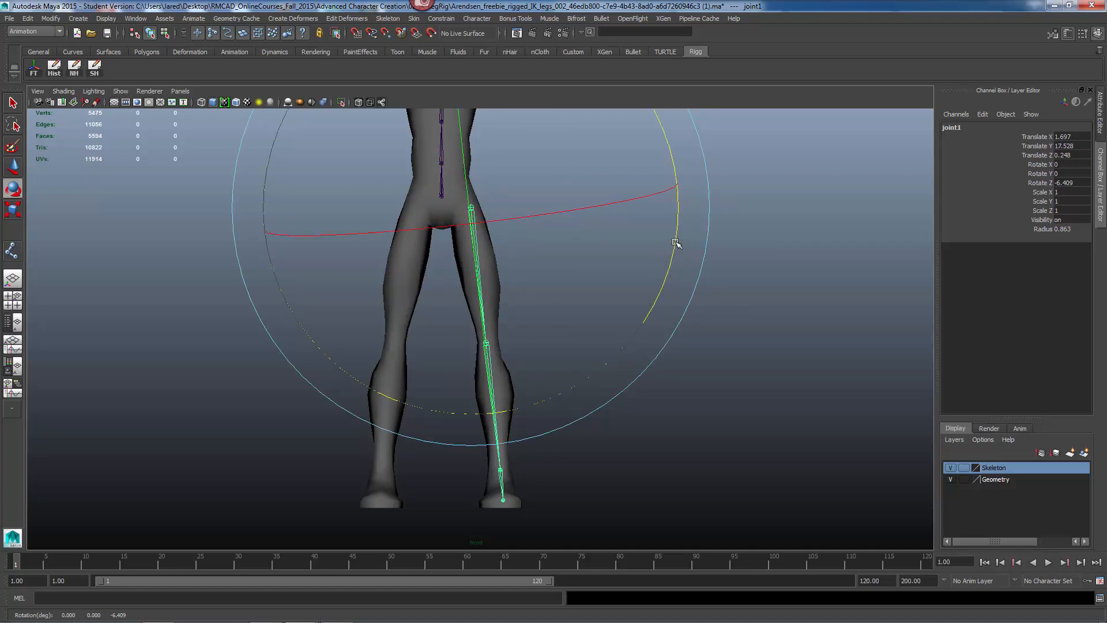
pyautogui.moveTo(674, 241); pyautogui.dragTo(674, 245)
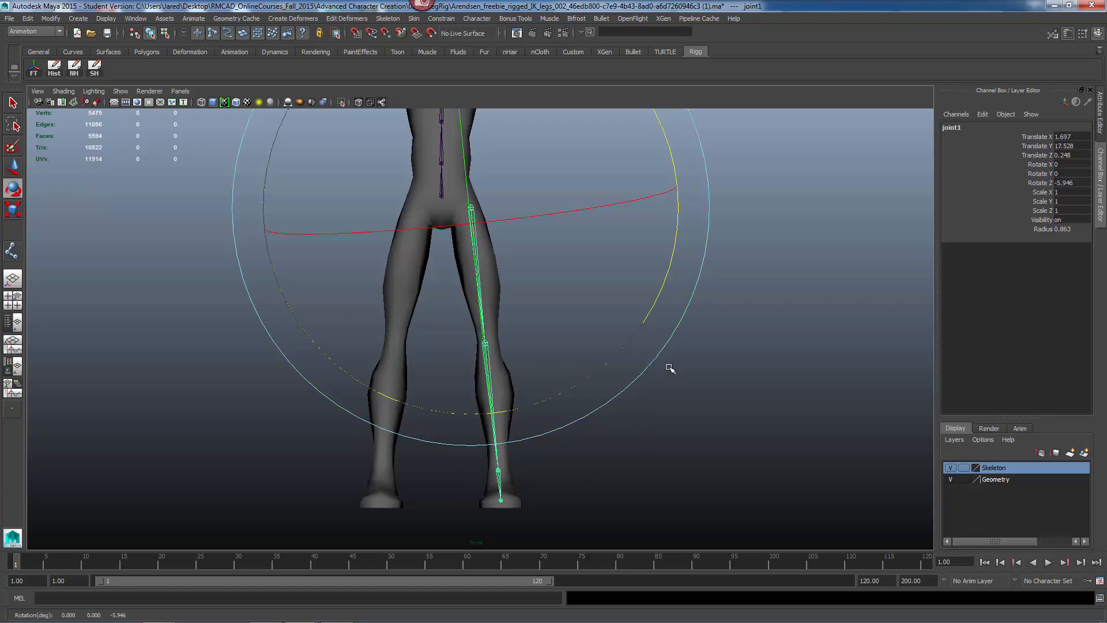
pyautogui.keyDown('alt'); pyautogui.moveTo(671, 368); pyautogui.dragTo(660, 408); pyautogui.keyUp('alt')
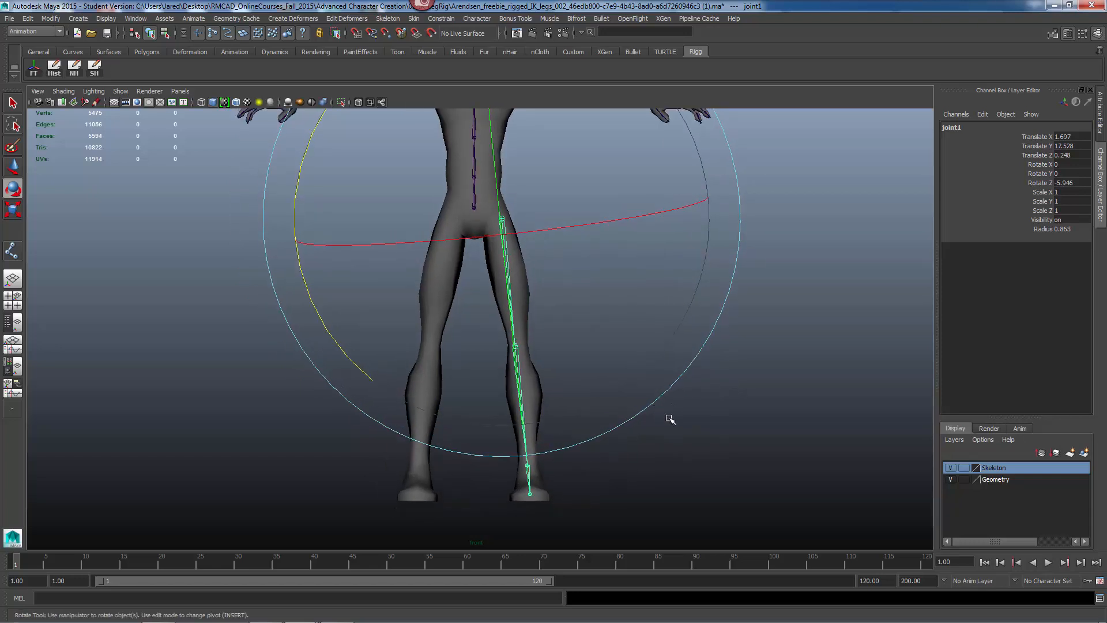
# - Reduce the rotation manipulator back to its smaller display size
pyautogui.press('-')
pyautogui.press('-')
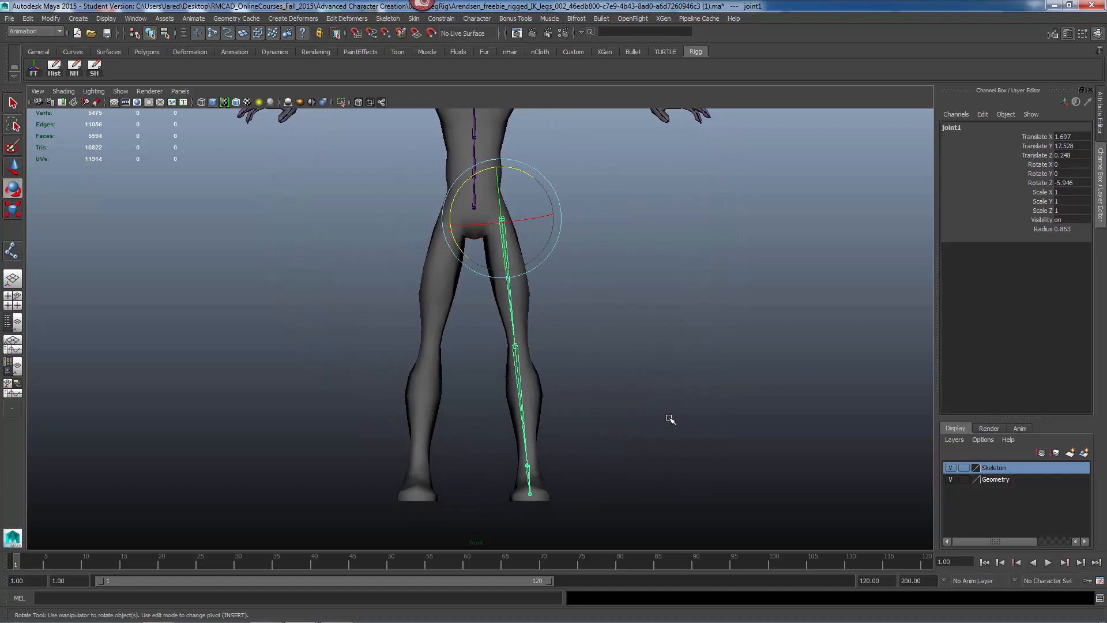
pyautogui.press('-')
pyautogui.press('-')
pyautogui.press('=')
pyautogui.press('=')
pyautogui.keyDown('alt'); pyautogui.moveTo(661, 364); pyautogui.dragTo(709, 338, button='middle'); pyautogui.keyUp('alt')
pyautogui.keyDown('alt'); pyautogui.moveTo(631, 337); pyautogui.dragTo(565, 375, button='middle'); pyautogui.keyUp('alt')
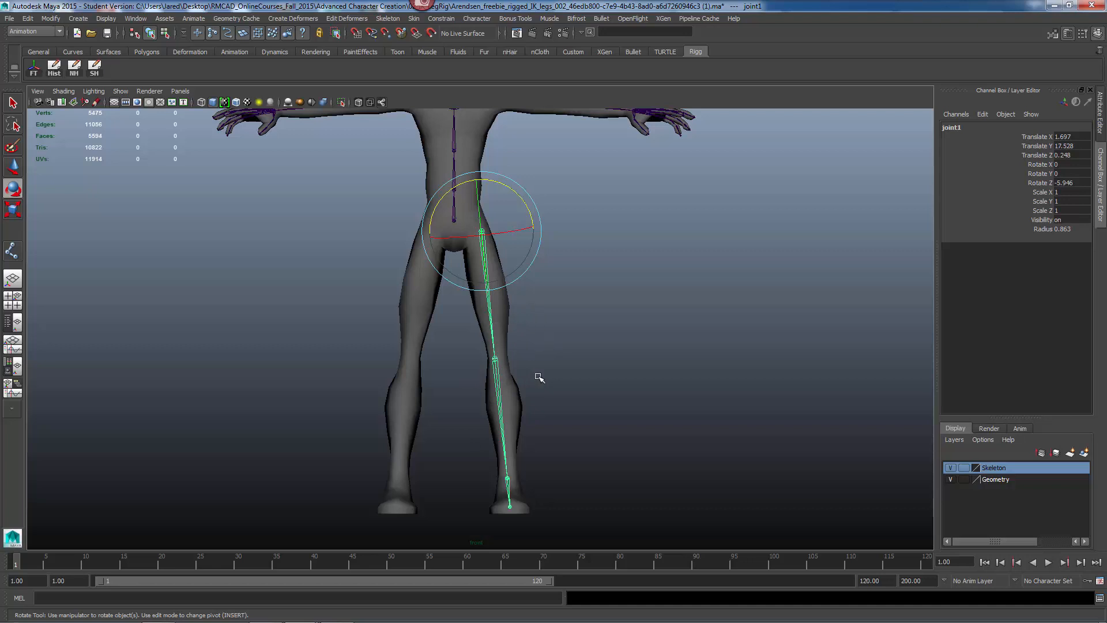
# - Switch to an enlarged perspective view and rotate the leg chain at the hip to about Rotate X -1.58
pyautogui.press('space')
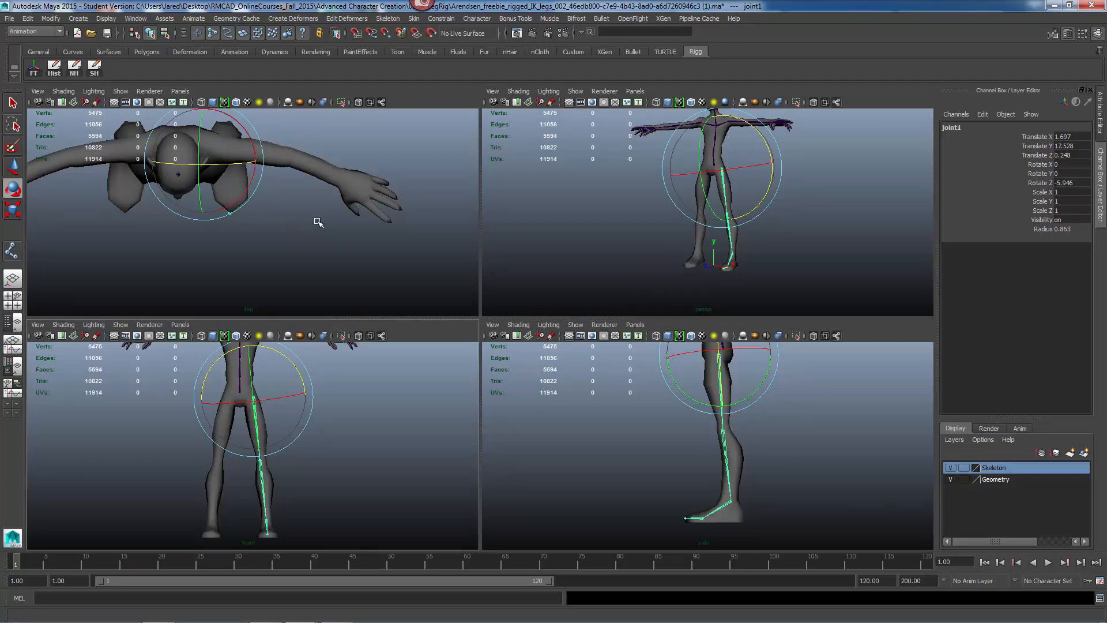
pyautogui.scroll(6, 655, 242)
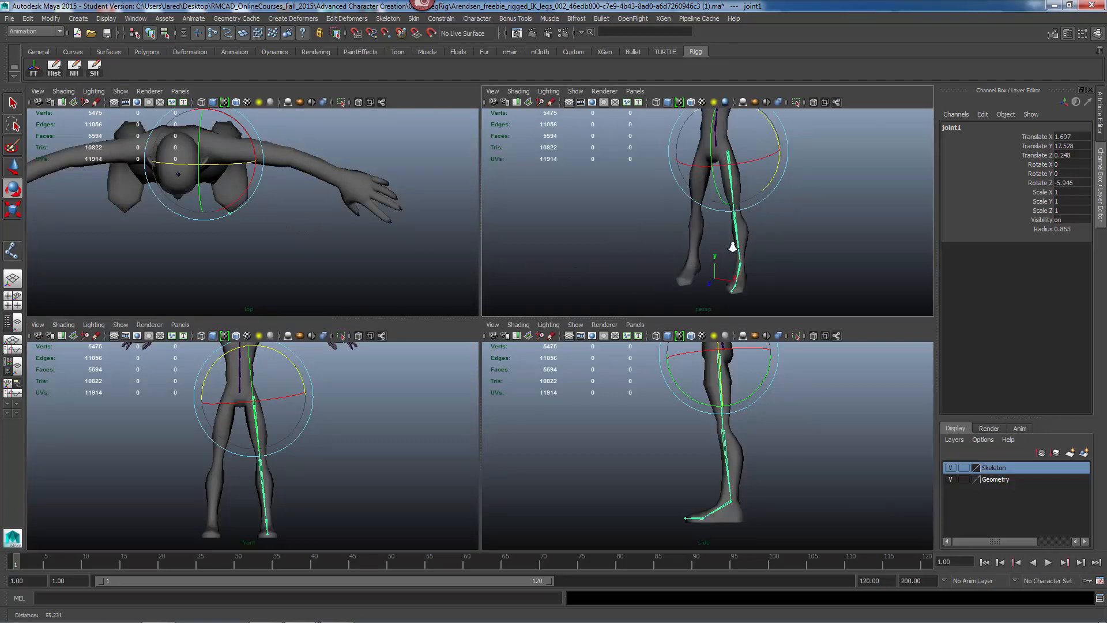
pyautogui.keyDown('alt'); pyautogui.moveTo(668, 246); pyautogui.dragTo(718, 192); pyautogui.keyUp('alt')
pyautogui.press('space')
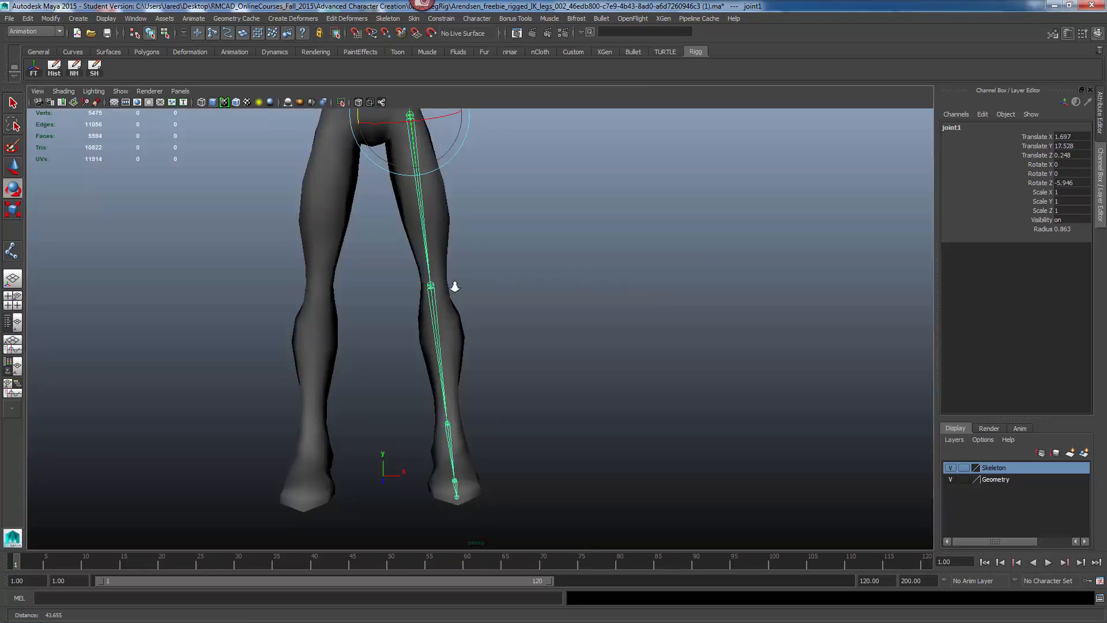
pyautogui.keyDown('alt'); pyautogui.moveTo(457, 288); pyautogui.dragTo(488, 303); pyautogui.keyUp('alt')
pyautogui.moveTo(441, 216); pyautogui.dragTo(447, 226)
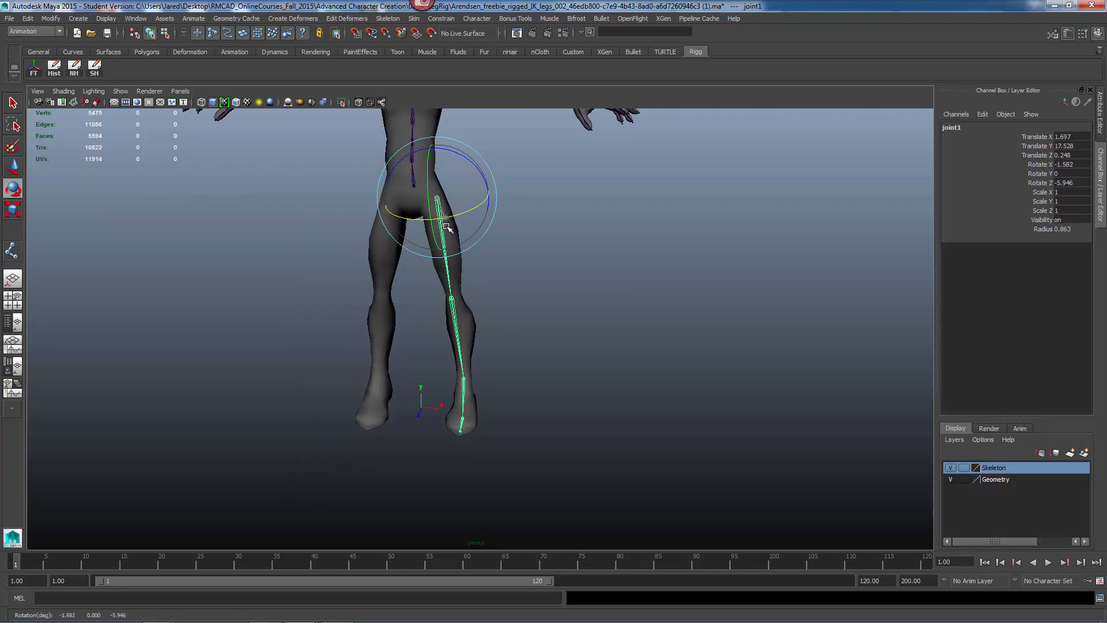
# - Examine from several angles how the leg joint chain sits inside the character's left leg and foot
pyautogui.keyDown('alt'); pyautogui.moveTo(499, 402); pyautogui.dragTo(567, 479); pyautogui.keyUp('alt')
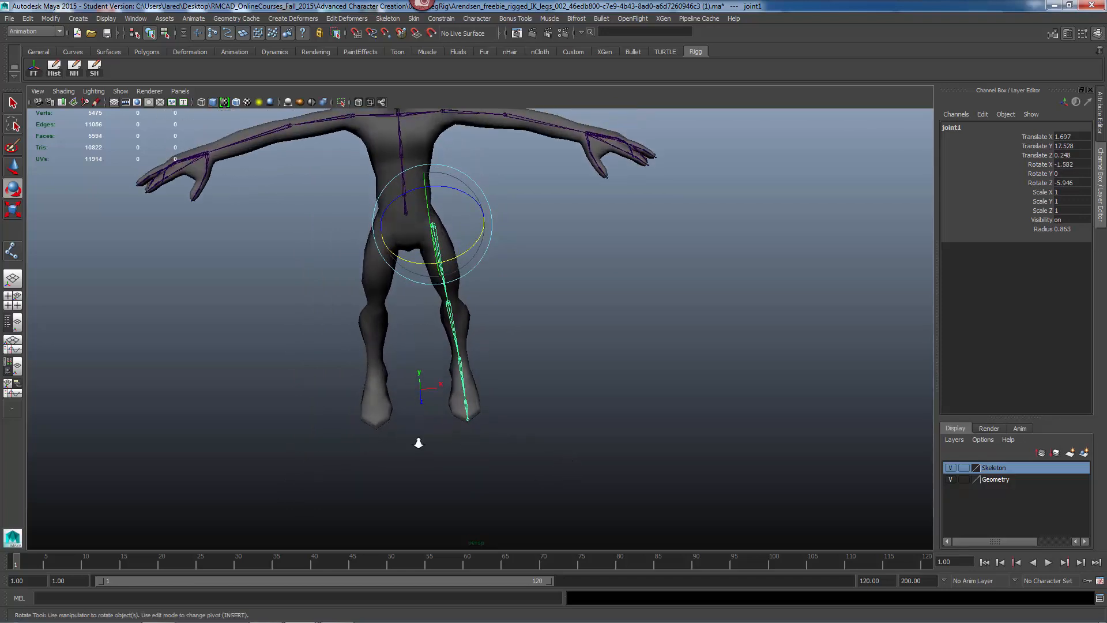
pyautogui.keyDown('alt'); pyautogui.moveTo(419, 443); pyautogui.dragTo(576, 453, button='right'); pyautogui.keyUp('alt')
pyautogui.keyDown('alt'); pyautogui.moveTo(583, 449); pyautogui.dragTo(643, 439, button='middle'); pyautogui.keyUp('alt')
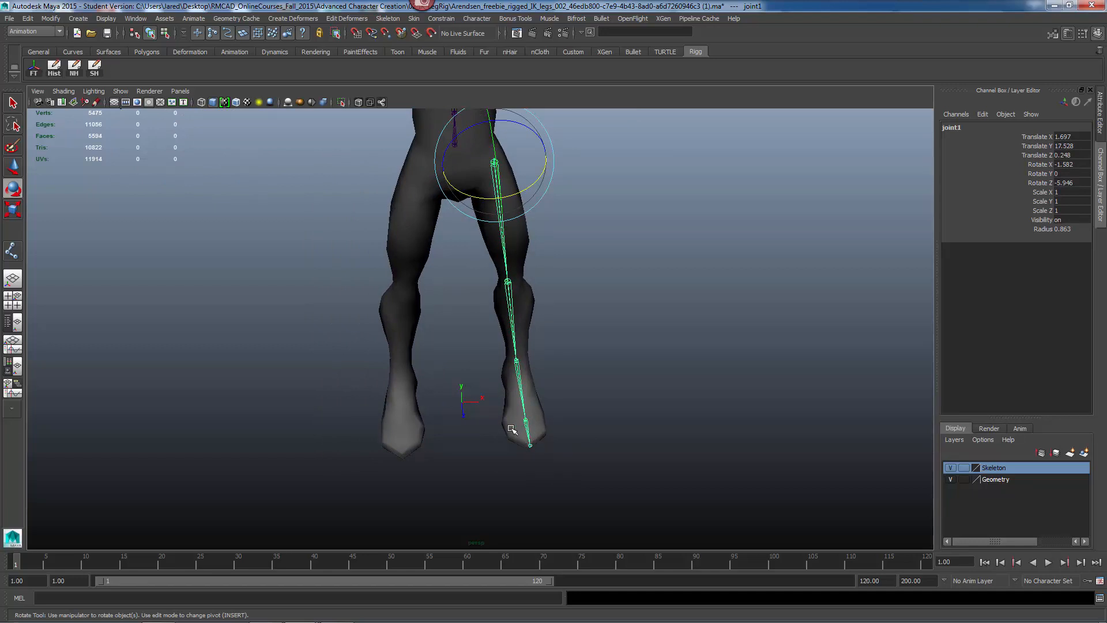
pyautogui.keyDown('alt'); pyautogui.moveTo(526, 444); pyautogui.dragTo(628, 444); pyautogui.keyUp('alt')
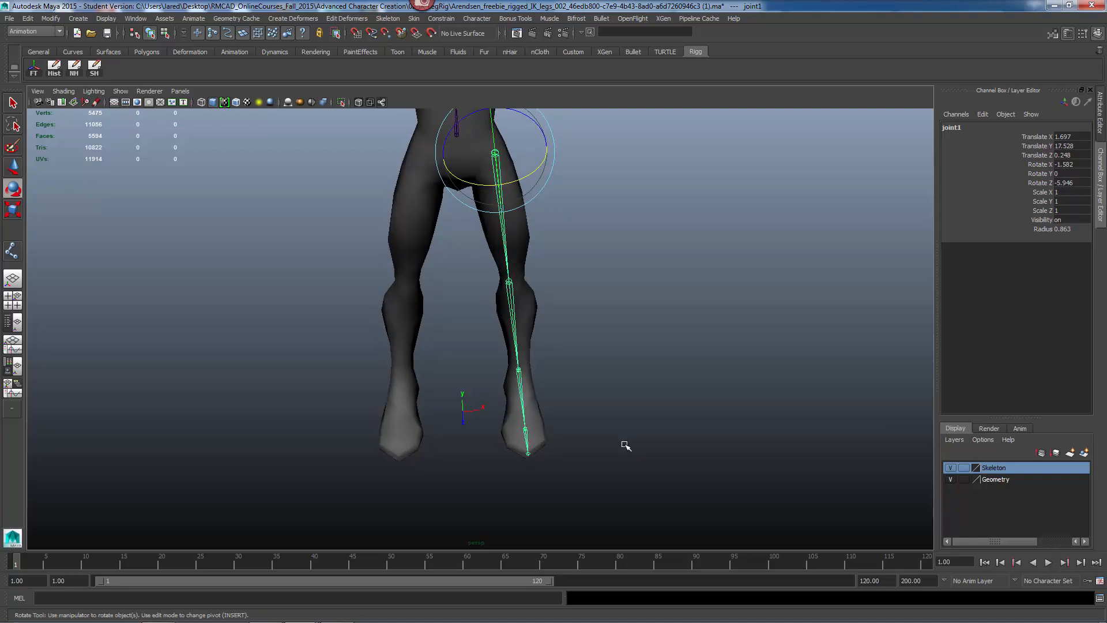
pyautogui.keyDown('alt'); pyautogui.moveTo(704, 385); pyautogui.dragTo(585, 398, button='right'); pyautogui.keyUp('alt')
pyautogui.keyDown('alt'); pyautogui.moveTo(586, 398); pyautogui.dragTo(629, 368); pyautogui.keyUp('alt')
pyautogui.keyDown('alt'); pyautogui.moveTo(628, 369); pyautogui.dragTo(628, 412, button='middle'); pyautogui.keyUp('alt')
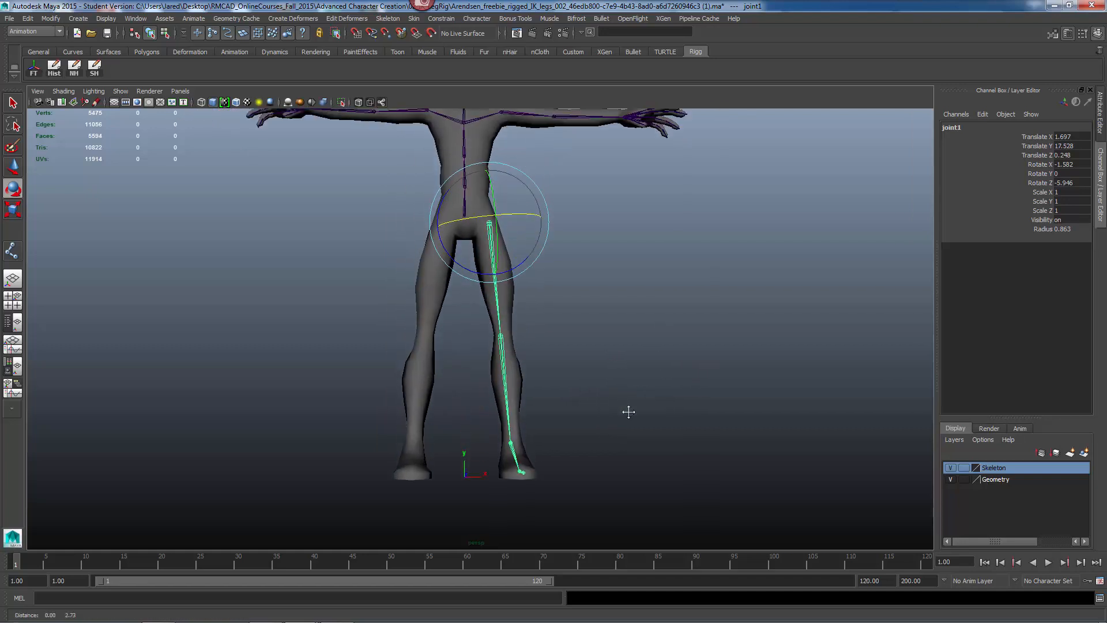
pyautogui.keyDown('alt'); pyautogui.moveTo(628, 412); pyautogui.dragTo(543, 420); pyautogui.keyUp('alt')
pyautogui.keyDown('alt'); pyautogui.moveTo(544, 421); pyautogui.dragTo(546, 403, button='middle'); pyautogui.keyUp('alt')
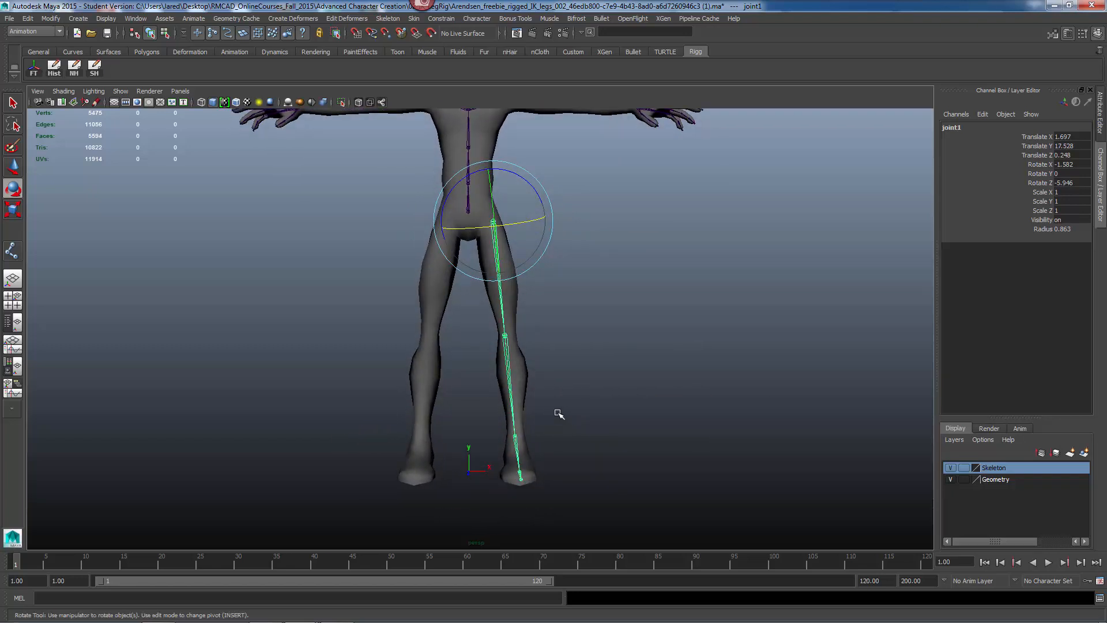
pyautogui.keyDown('alt'); pyautogui.moveTo(628, 387); pyautogui.dragTo(599, 400); pyautogui.keyUp('alt')
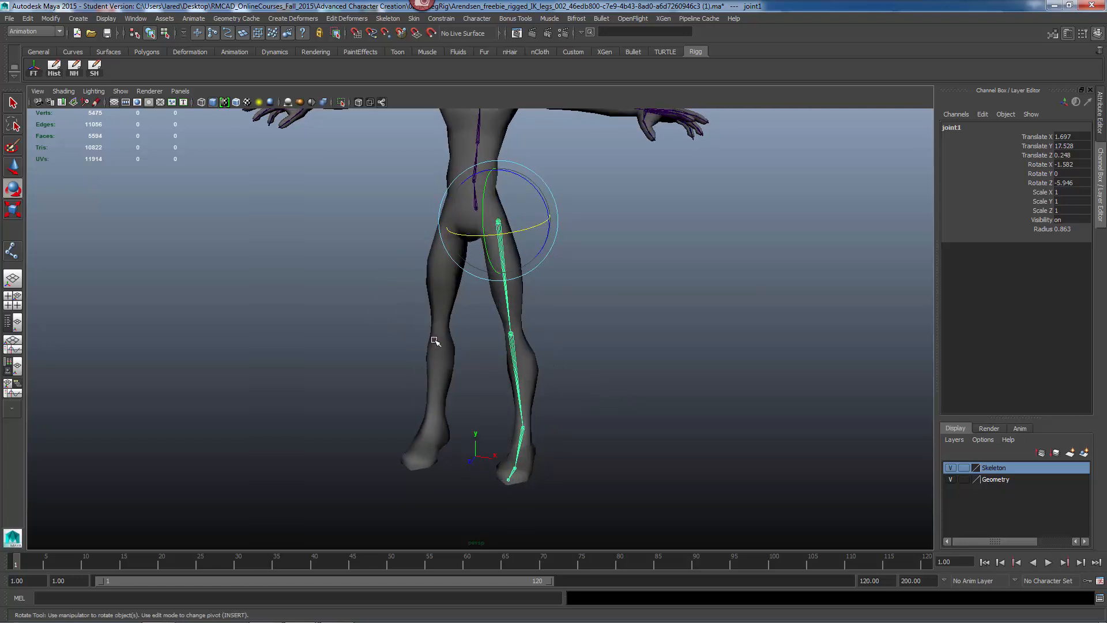
pyautogui.keyDown('alt'); pyautogui.moveTo(458, 350); pyautogui.dragTo(494, 340); pyautogui.keyUp('alt')
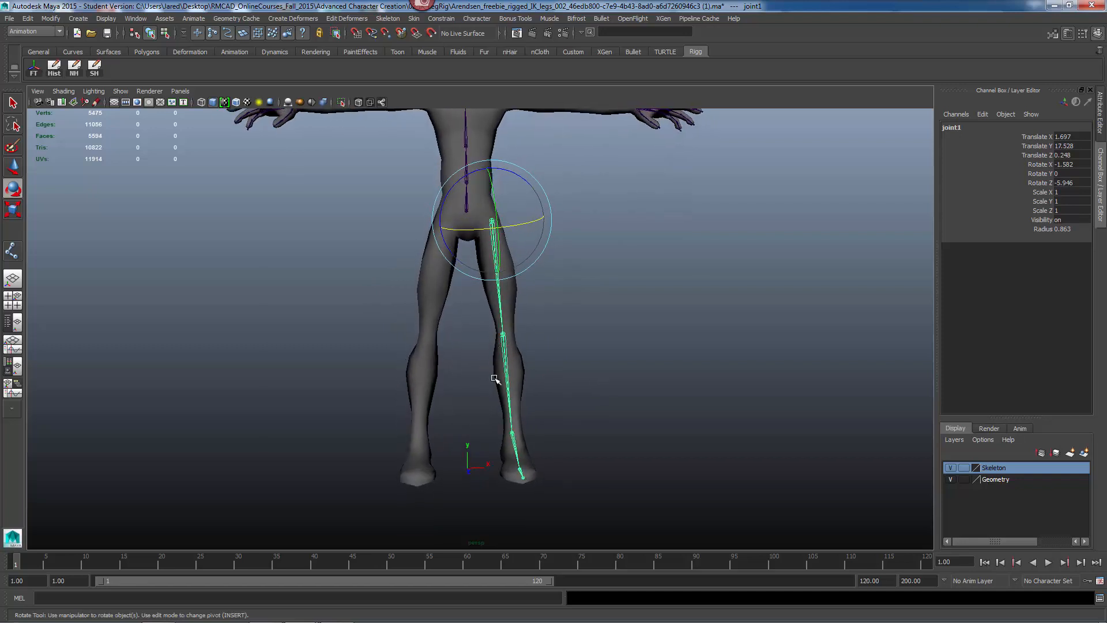
pyautogui.keyDown('alt'); pyautogui.moveTo(491, 410); pyautogui.dragTo(488, 418); pyautogui.keyUp('alt')
pyautogui.keyDown('alt'); pyautogui.moveTo(543, 325); pyautogui.dragTo(550, 439, button='middle'); pyautogui.keyUp('alt')
pyautogui.keyDown('alt'); pyautogui.moveTo(547, 427); pyautogui.dragTo(497, 397, button='right'); pyautogui.keyUp('alt')
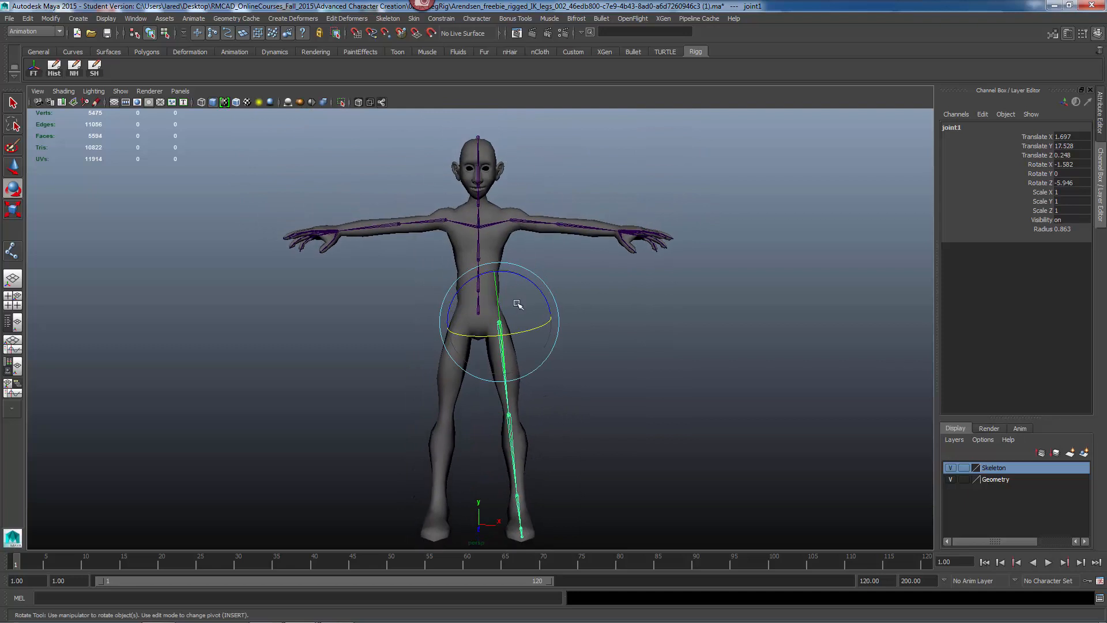
pyautogui.keyDown('alt'); pyautogui.moveTo(535, 345); pyautogui.dragTo(548, 376, button='middle'); pyautogui.keyUp('alt')
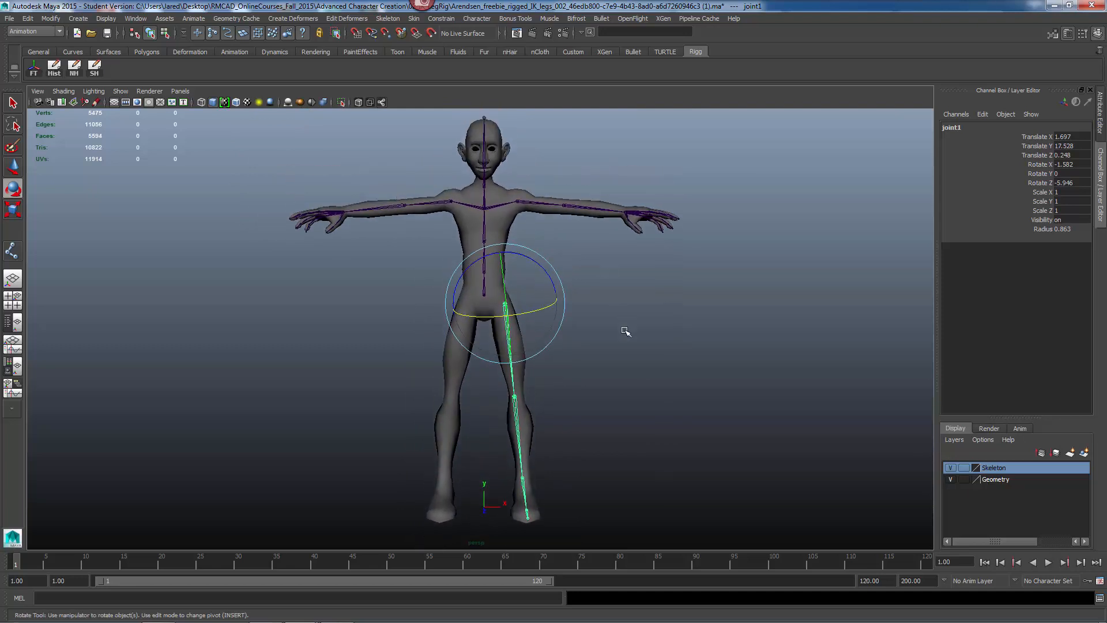
pyautogui.keyDown('alt'); pyautogui.moveTo(625, 331); pyautogui.dragTo(612, 339); pyautogui.keyUp('alt')
pyautogui.keyDown('alt'); pyautogui.moveTo(472, 371); pyautogui.dragTo(544, 415); pyautogui.keyUp('alt')
pyautogui.keyDown('alt'); pyautogui.moveTo(544, 415); pyautogui.dragTo(544, 378, button='middle'); pyautogui.keyUp('alt')
pyautogui.keyDown('alt'); pyautogui.moveTo(543, 378); pyautogui.dragTo(544, 407, button='right'); pyautogui.keyUp('alt')
pyautogui.keyDown('alt'); pyautogui.moveTo(554, 405); pyautogui.dragTo(583, 424); pyautogui.keyUp('alt')
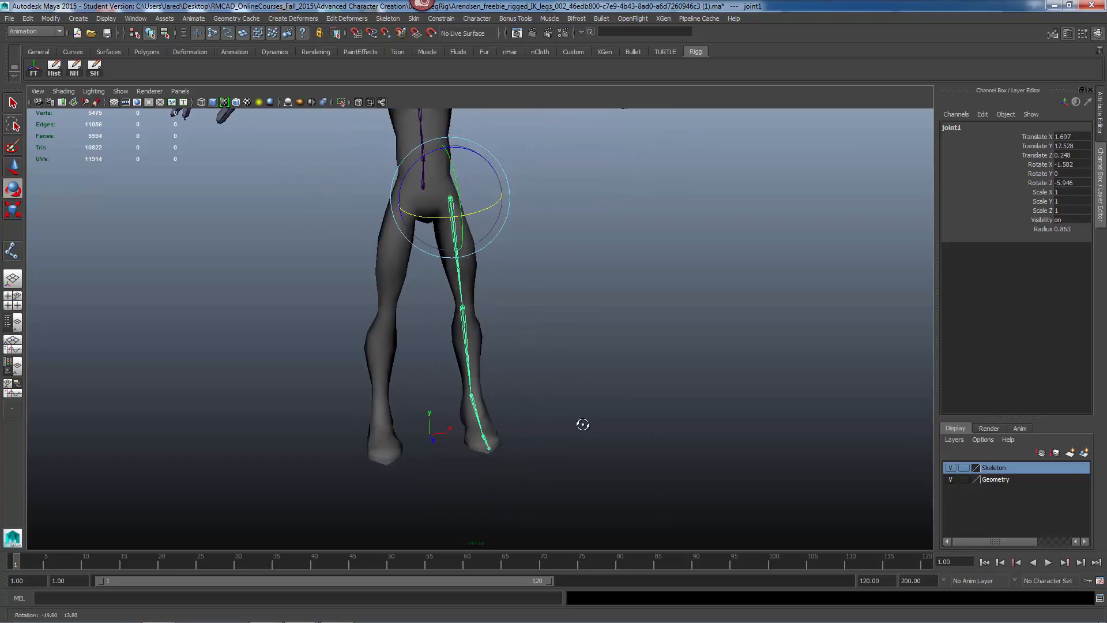
pyautogui.keyDown('alt'); pyautogui.moveTo(546, 322); pyautogui.dragTo(478, 224); pyautogui.keyUp('alt')
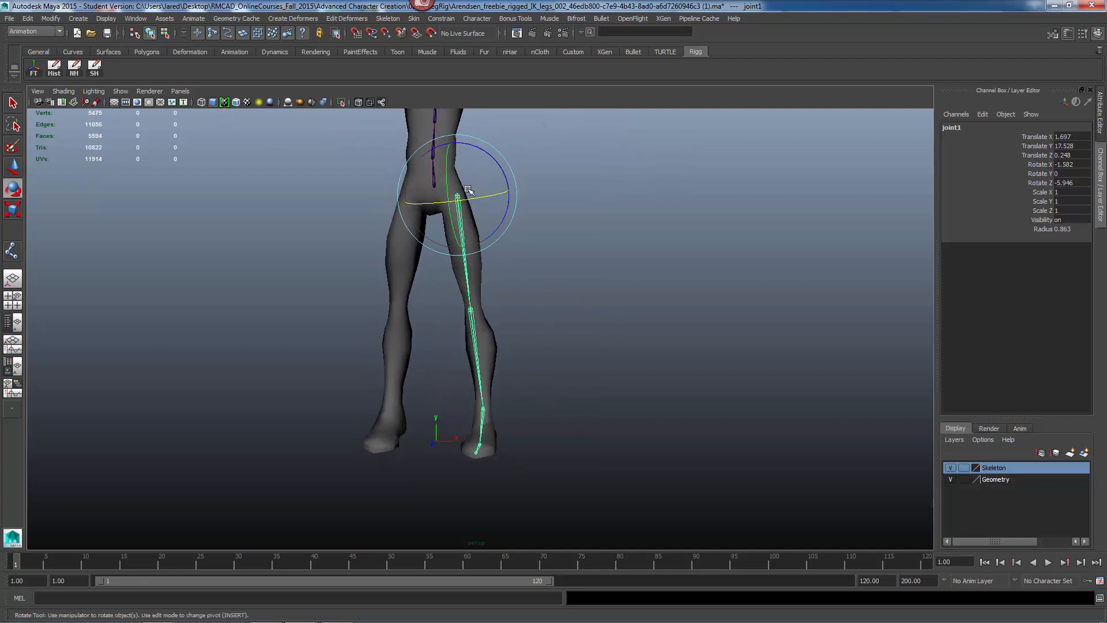
# - Activate the Select tool and switch to component selection mode to display the leg joints' local rotation axes
pyautogui.press('q')
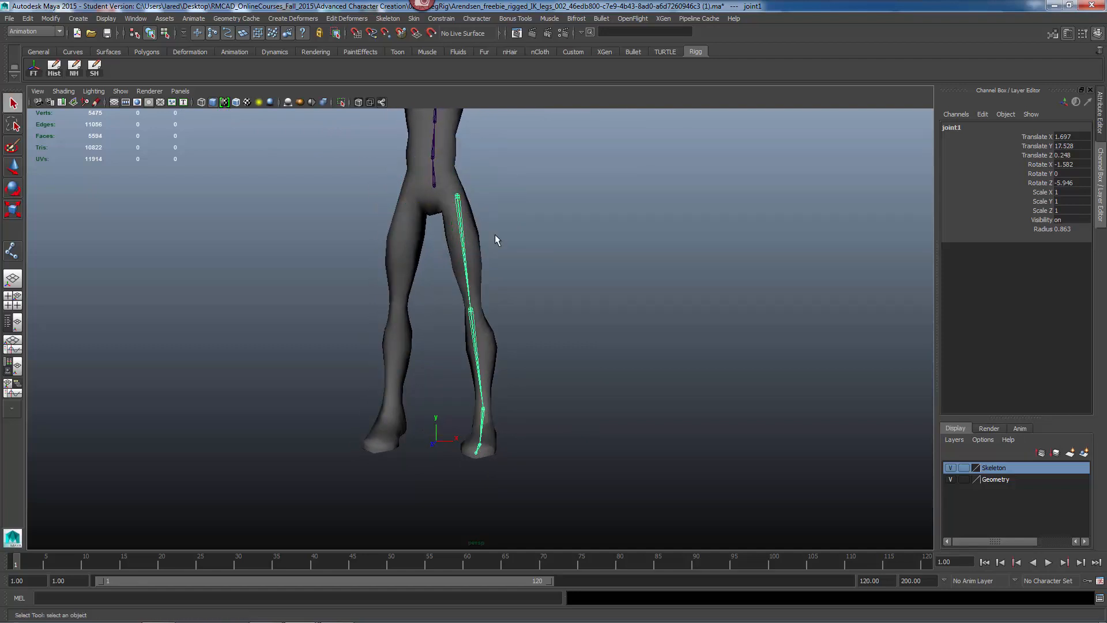
pyautogui.keyDown('alt'); pyautogui.moveTo(495, 234); pyautogui.dragTo(506, 267); pyautogui.keyUp('alt')
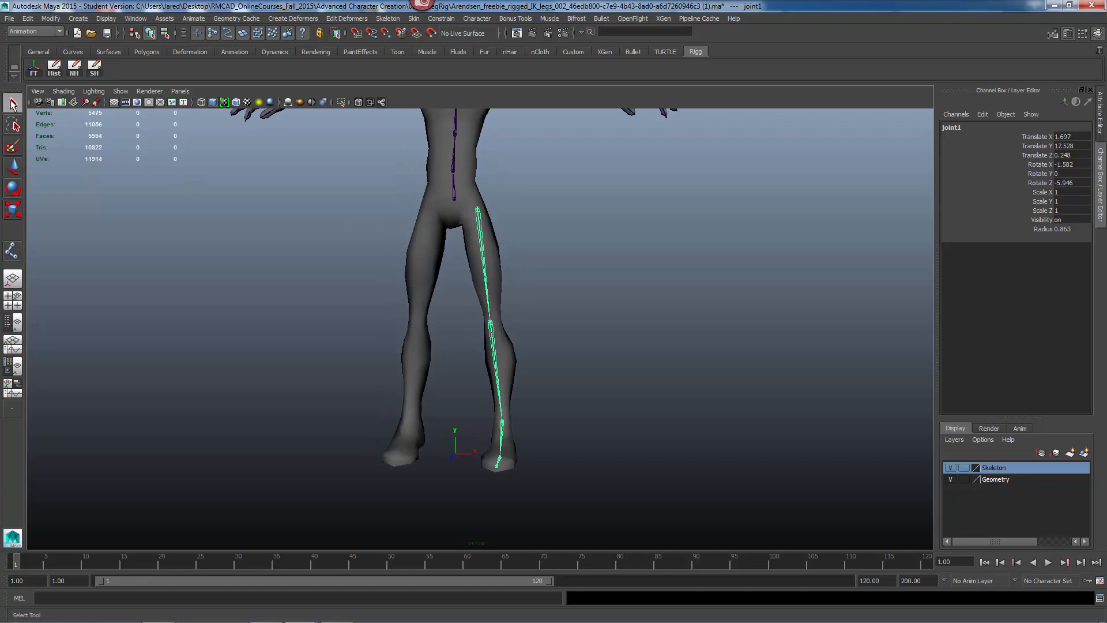
pyautogui.keyDown('alt'); pyautogui.moveTo(430, 282); pyautogui.dragTo(522, 250); pyautogui.keyUp('alt')
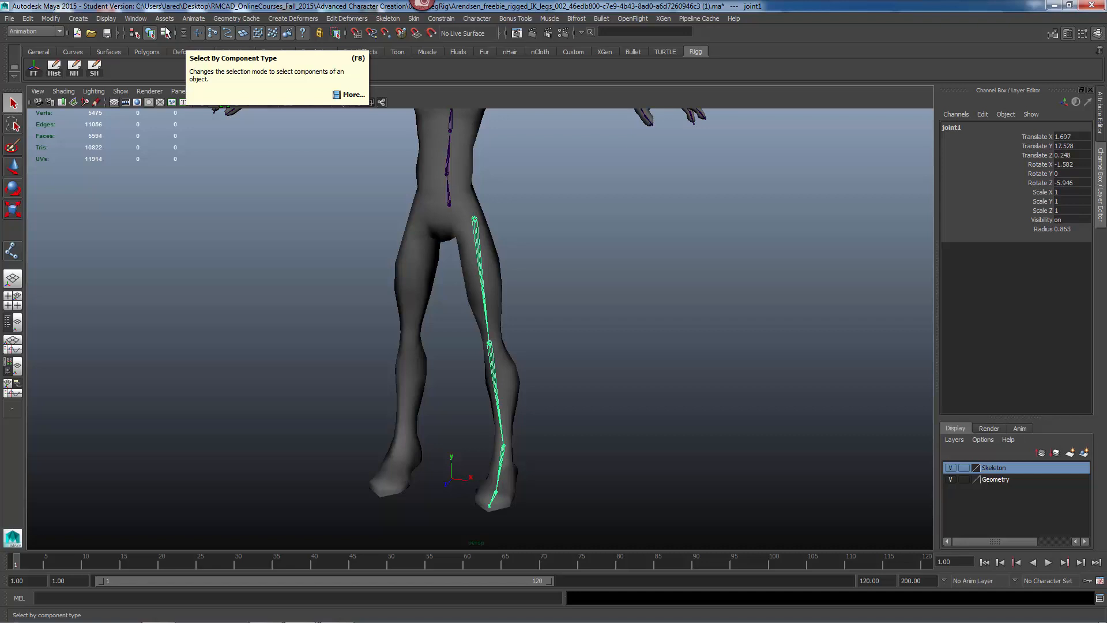
pyautogui.click(164, 33)
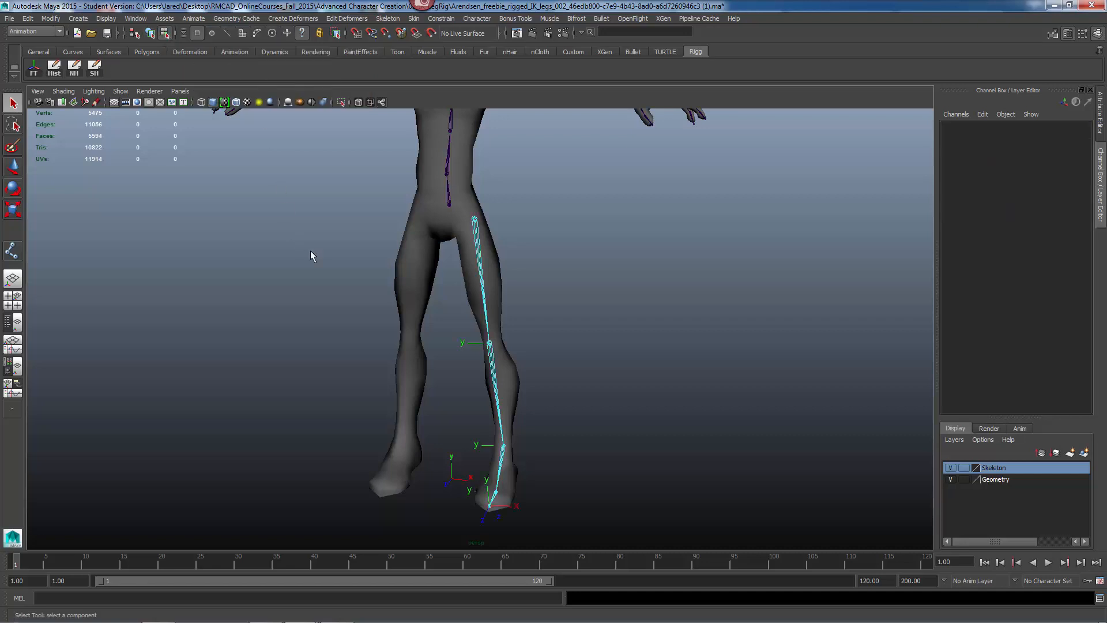
pyautogui.keyDown('alt'); pyautogui.moveTo(311, 250); pyautogui.dragTo(347, 263); pyautogui.keyUp('alt')
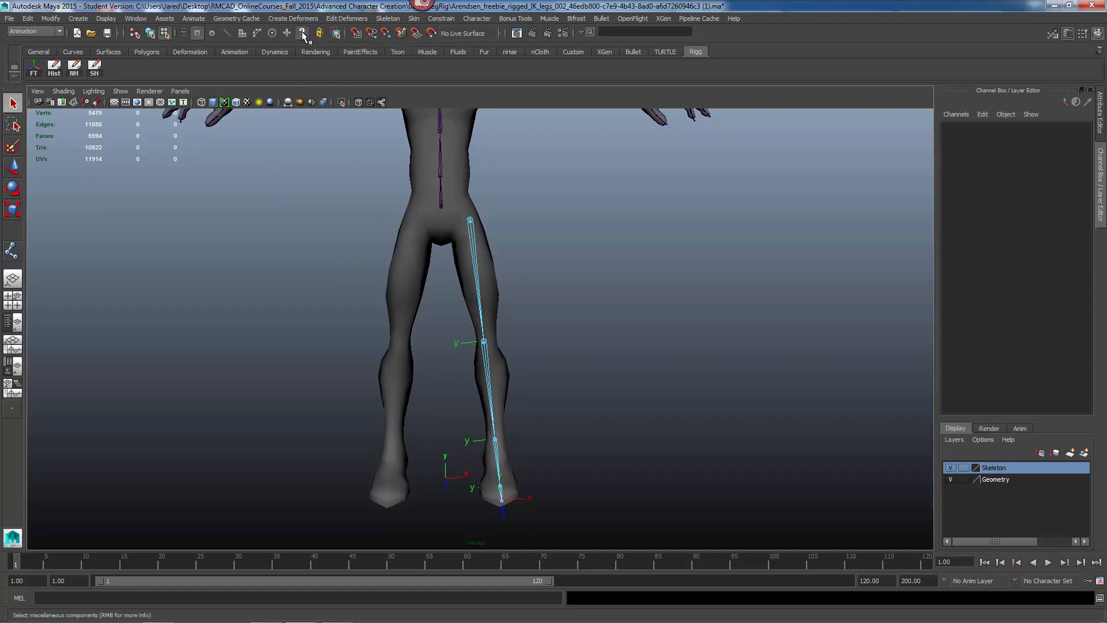
pyautogui.keyDown('alt'); pyautogui.moveTo(503, 379); pyautogui.dragTo(551, 282); pyautogui.keyUp('alt')
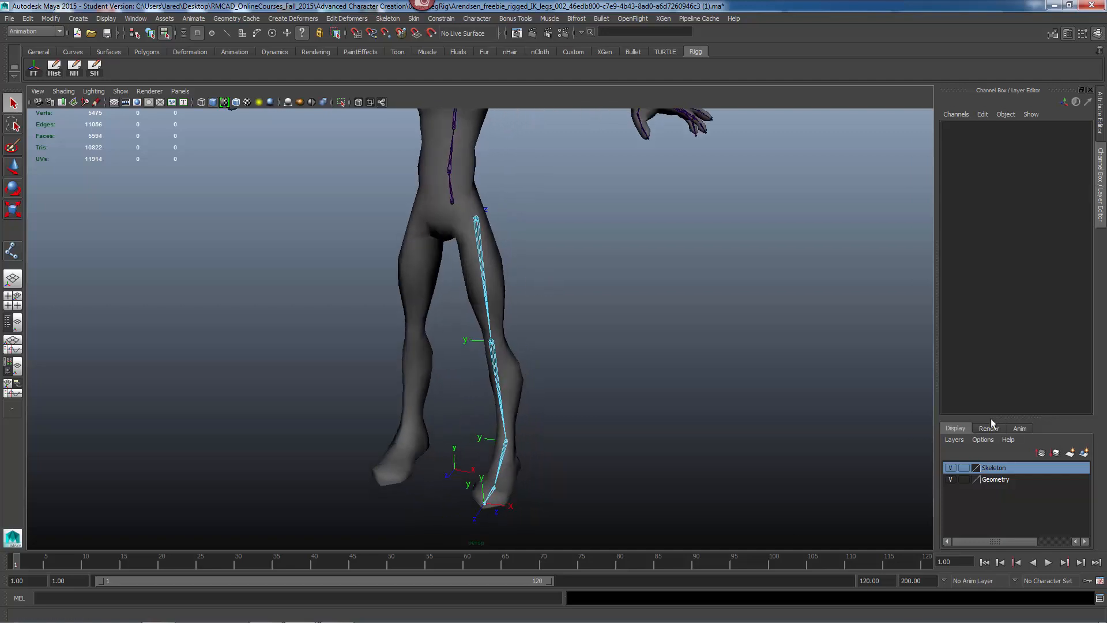
# - Hide the Geometry layer and inspect the local rotation axes of the leg chain from hip to toe
pyautogui.click(950, 479)
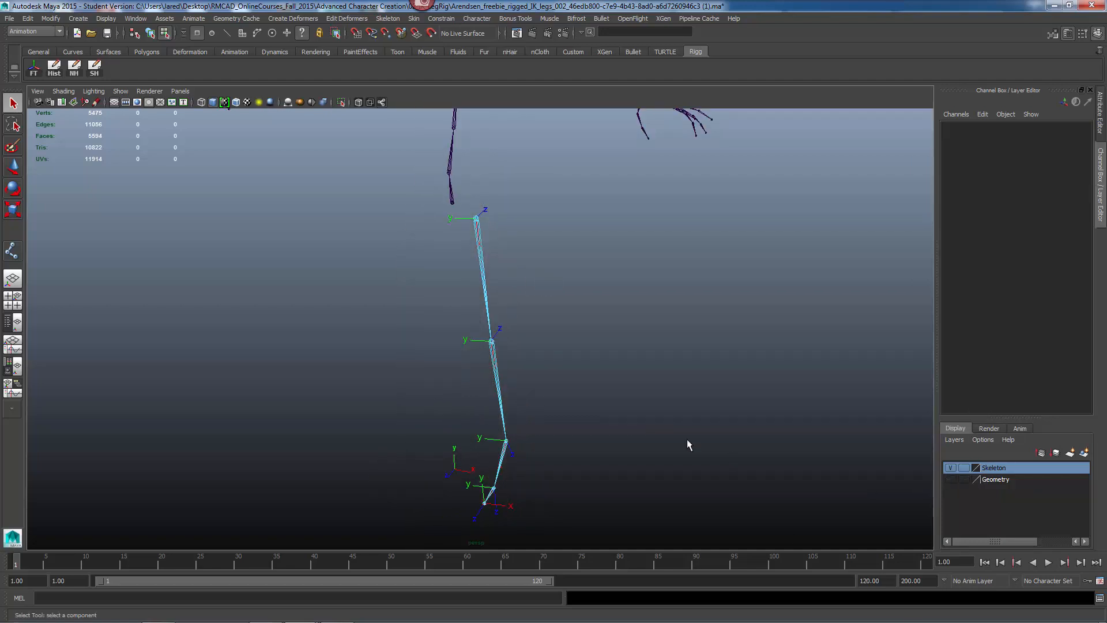
pyautogui.keyDown('alt'); pyautogui.moveTo(686, 442); pyautogui.dragTo(516, 322); pyautogui.keyUp('alt')
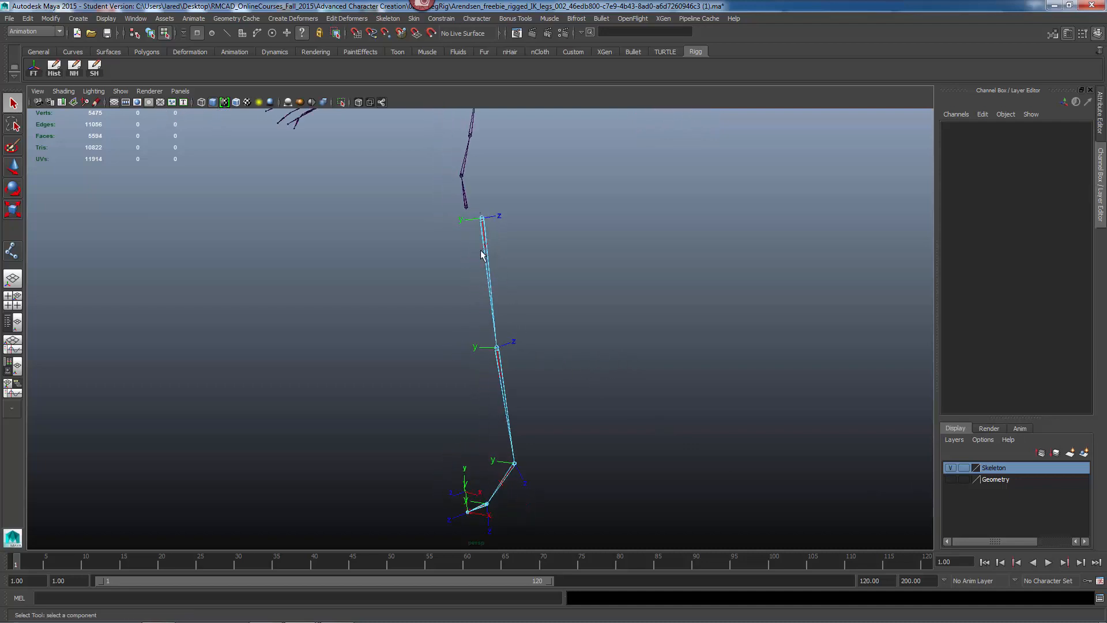
pyautogui.keyDown('alt'); pyautogui.moveTo(620, 385); pyautogui.dragTo(510, 285); pyautogui.keyUp('alt')
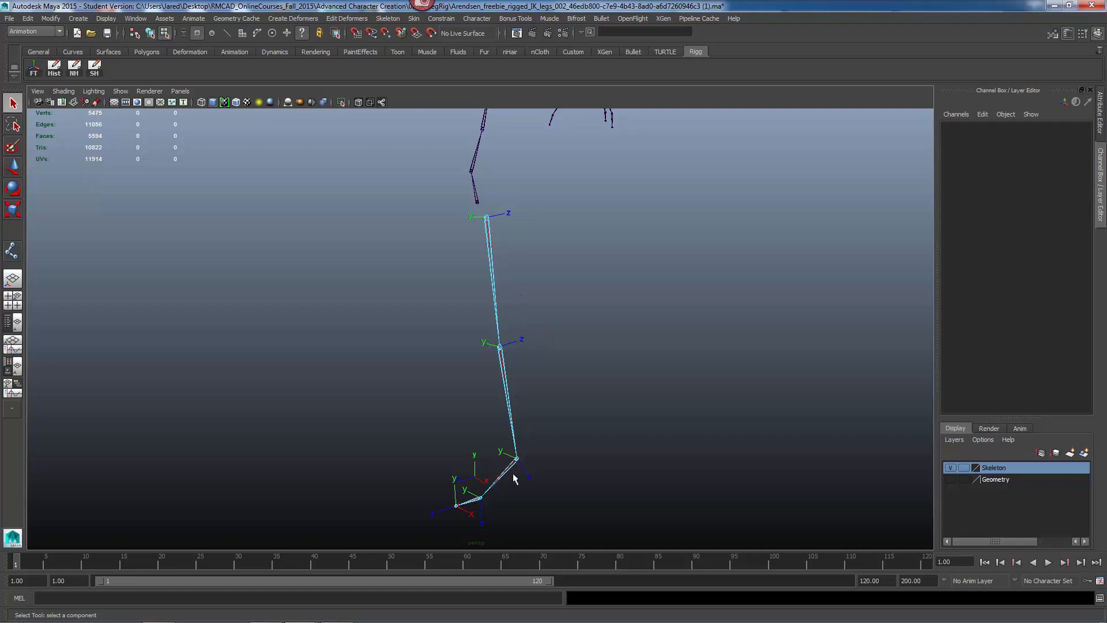
pyautogui.keyDown('alt'); pyautogui.moveTo(452, 502); pyautogui.dragTo(459, 273, button='middle'); pyautogui.keyUp('alt')
pyautogui.scroll(1, 454, 346)
pyautogui.scroll(2, 404, 373)
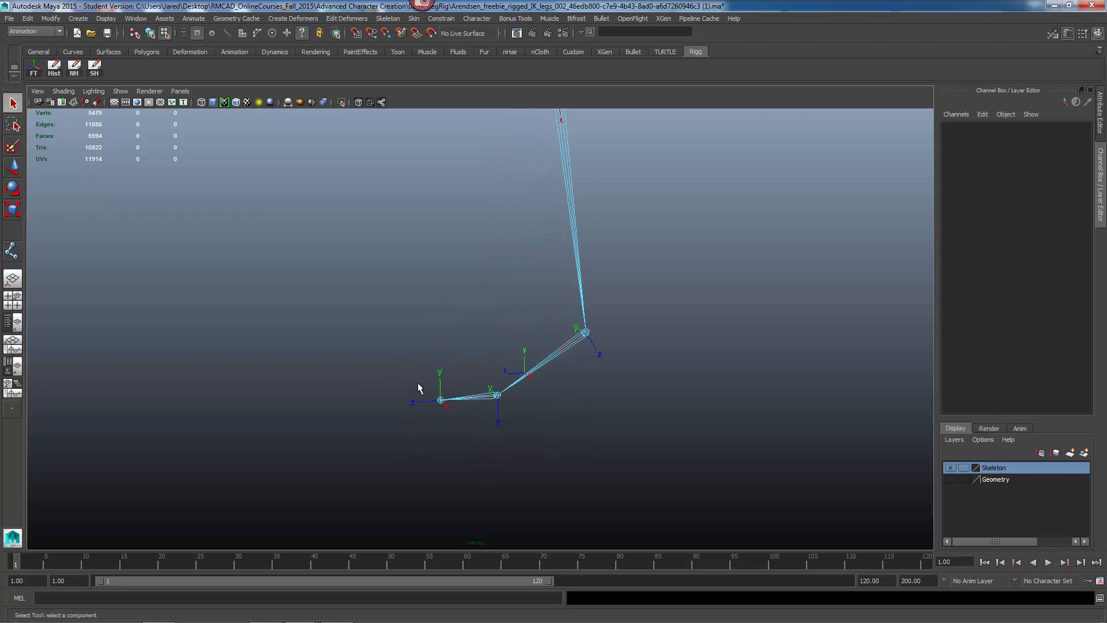
# - Select the local rotation axis of the last toe joint with the Rotate tool active
pyautogui.moveTo(448, 443); pyautogui.dragTo(486, 444)
pyautogui.press('e')
pyautogui.moveTo(349, 341); pyautogui.dragTo(444, 420)
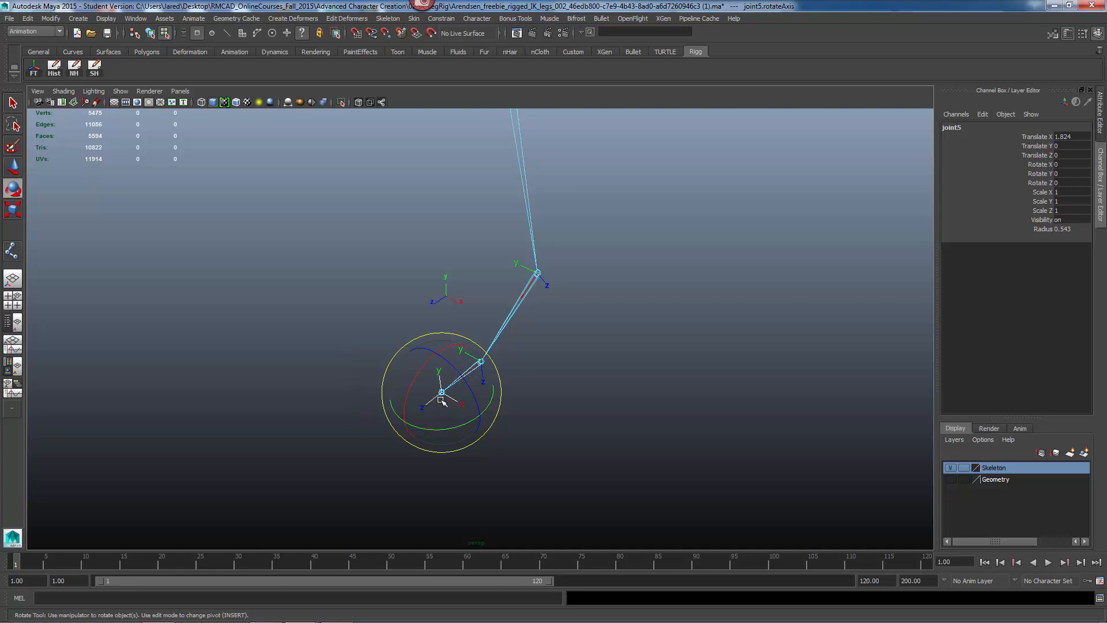
# - Try to rotate the toe joint's local rotation axis freely, and undo the rotation
pyautogui.moveTo(424, 408); pyautogui.dragTo(405, 427)
pyautogui.moveTo(464, 427)
pyautogui.mouseDown()
pyautogui.moveTo(425, 435)
pyautogui.moveTo(388, 420)
pyautogui.moveTo(411, 421)
pyautogui.moveTo(401, 408)
pyautogui.moveTo(441, 377)
pyautogui.moveTo(507, 409)
pyautogui.moveTo(434, 377)
pyautogui.moveTo(464, 365)
pyautogui.moveTo(460, 429)
pyautogui.mouseUp()
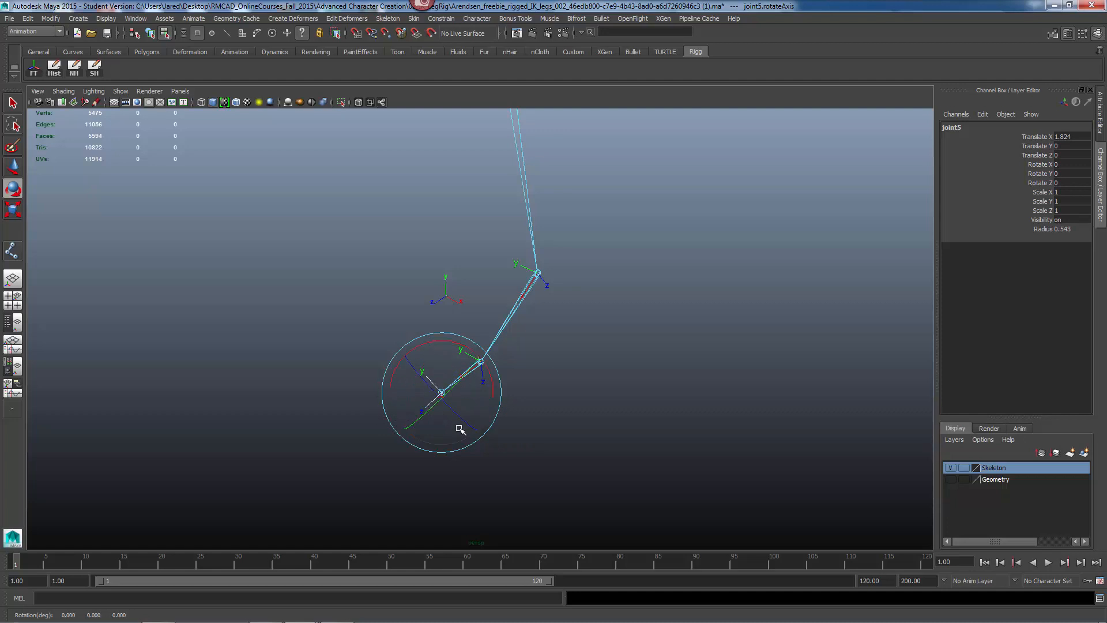
pyautogui.hotkey('shift', 'z')
pyautogui.press('z')
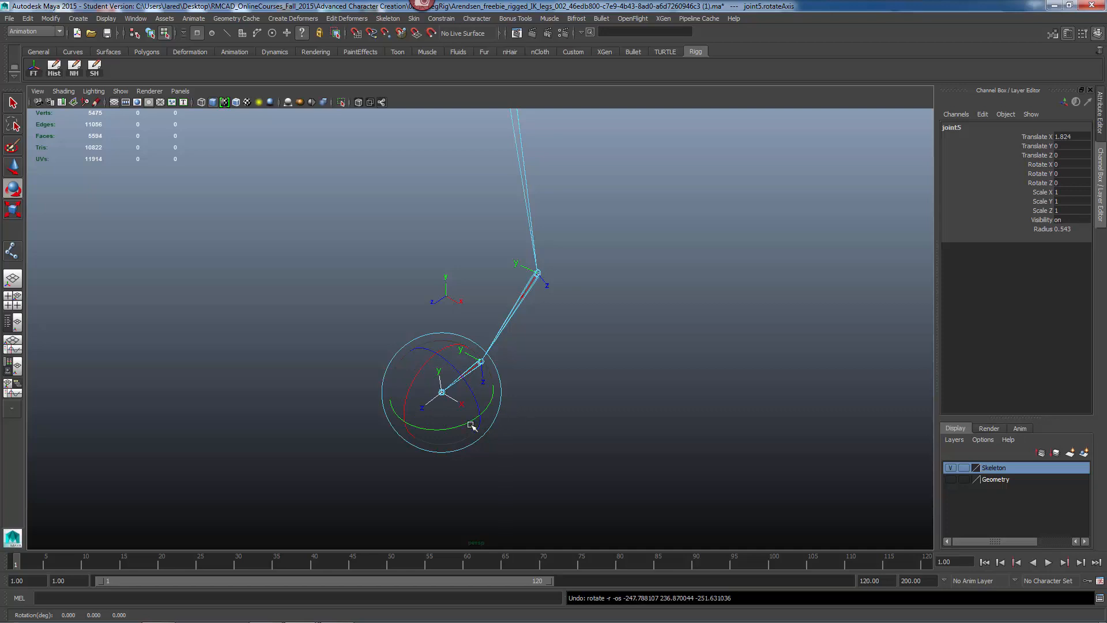
# - Rotate the last toe joint's local rotation axis about Y so its Z axis points sideways across the foot
pyautogui.moveTo(459, 425); pyautogui.dragTo(460, 426)
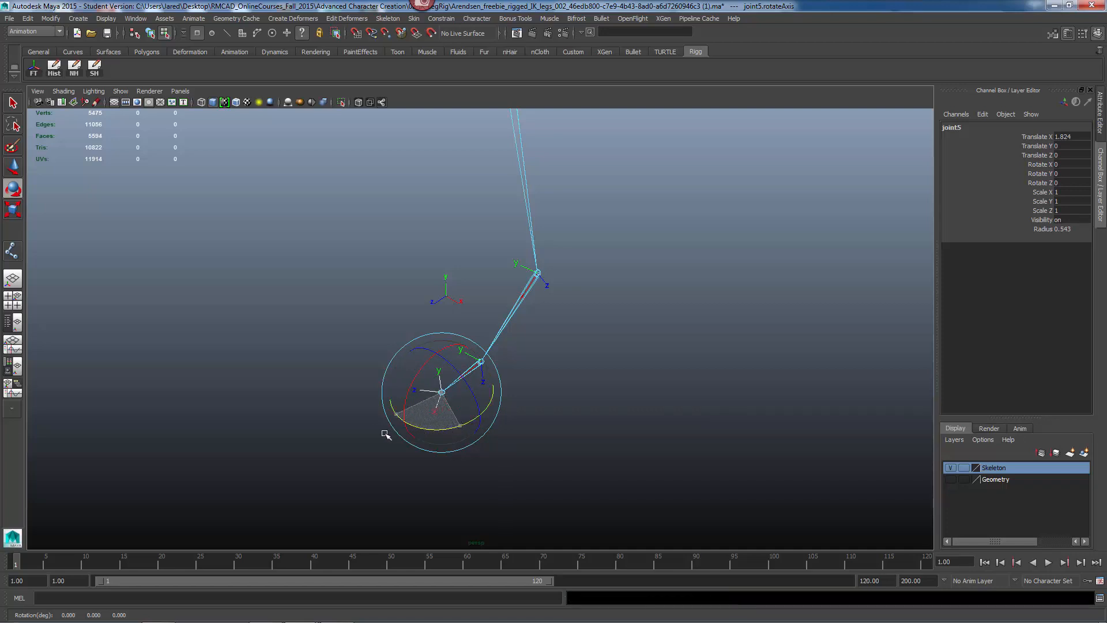
pyautogui.moveTo(414, 445); pyautogui.dragTo(435, 386)
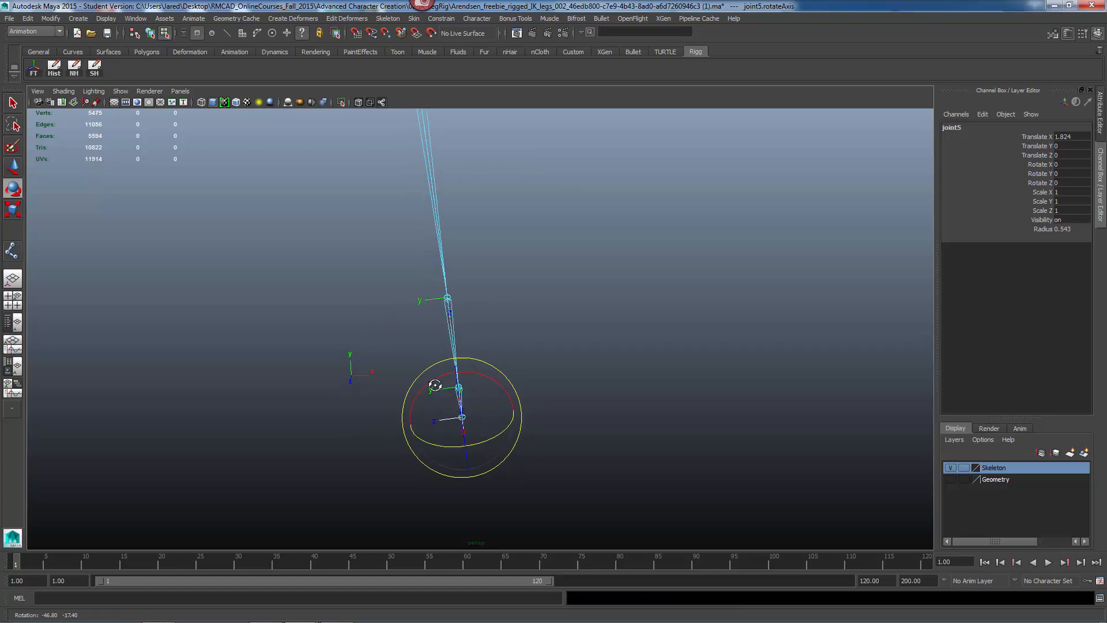
# - Examine the local rotation axes along the leg chain from several angles, comparing their Y and Z directions from hip to toe
pyautogui.keyDown('alt'); pyautogui.moveTo(538, 425); pyautogui.dragTo(502, 298); pyautogui.keyUp('alt')
pyautogui.keyDown('alt'); pyautogui.moveTo(512, 353); pyautogui.dragTo(501, 279); pyautogui.keyUp('alt')
pyautogui.keyDown('alt'); pyautogui.moveTo(502, 279); pyautogui.dragTo(507, 322, button='middle'); pyautogui.keyUp('alt')
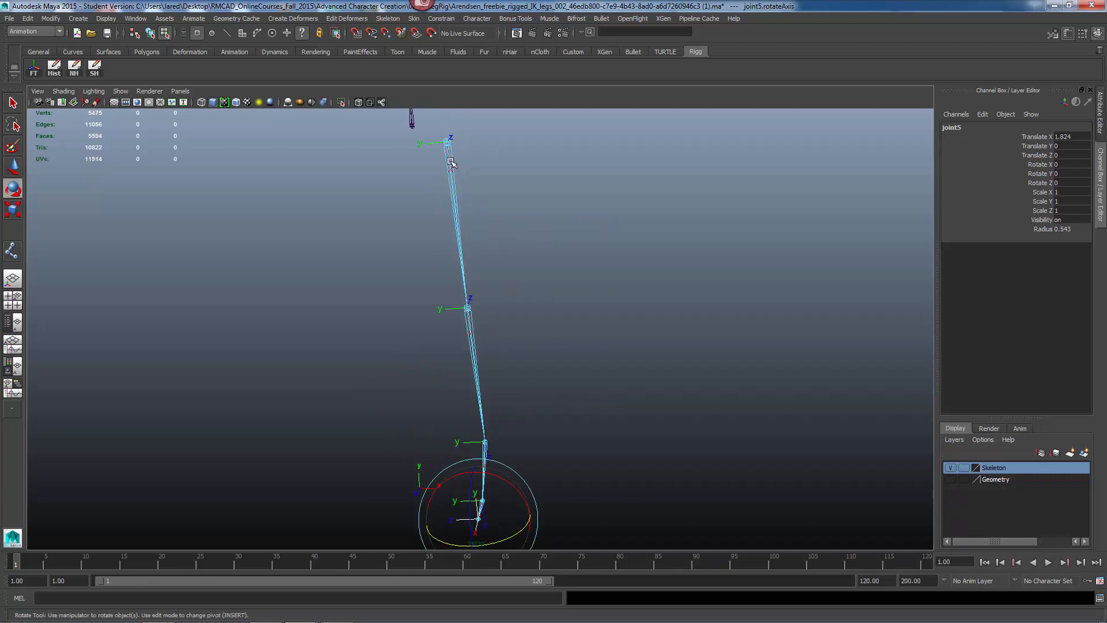
pyautogui.keyDown('alt'); pyautogui.moveTo(535, 398); pyautogui.dragTo(571, 373, button='middle'); pyautogui.keyUp('alt')
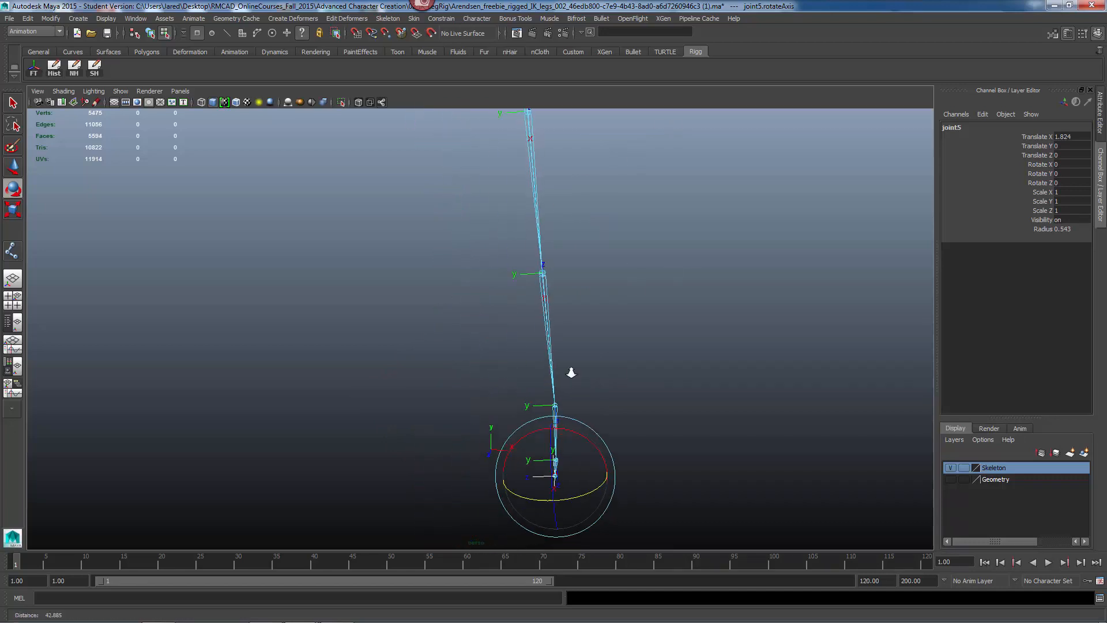
pyautogui.keyDown('alt'); pyautogui.moveTo(570, 373); pyautogui.dragTo(572, 389, button='right'); pyautogui.keyUp('alt')
pyautogui.keyDown('alt'); pyautogui.moveTo(502, 301); pyautogui.dragTo(417, 292); pyautogui.keyUp('alt')
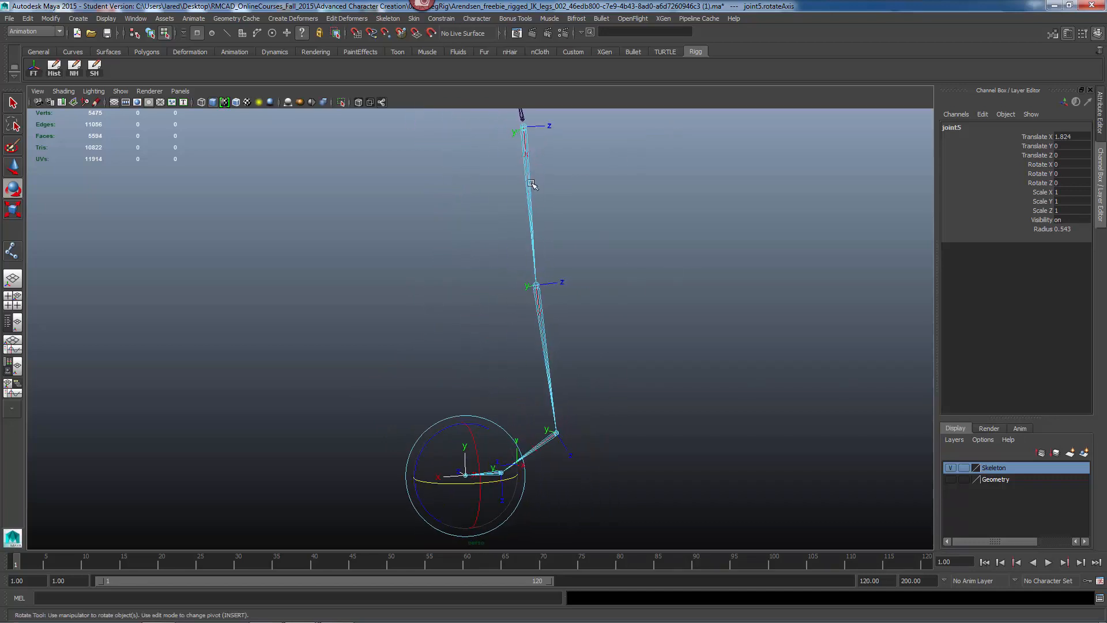
pyautogui.keyDown('alt'); pyautogui.moveTo(548, 308); pyautogui.dragTo(546, 261); pyautogui.keyUp('alt')
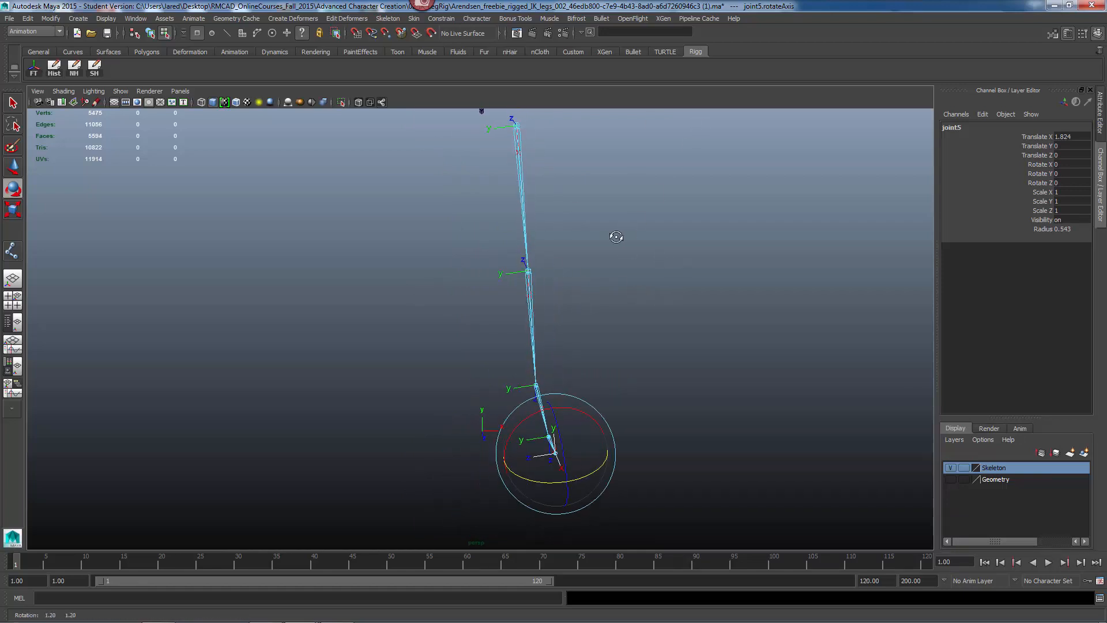
pyautogui.keyDown('alt'); pyautogui.moveTo(613, 237); pyautogui.dragTo(588, 260); pyautogui.keyUp('alt')
# - Rotate the hip and knee joints' local rotation axes together about X so their Z axes point to the outer side of the leg
pyautogui.moveTo(539, 153); pyautogui.dragTo(466, 191)
pyautogui.keyDown('alt'); pyautogui.moveTo(509, 249); pyautogui.dragTo(509, 271, button='middle'); pyautogui.keyUp('alt')
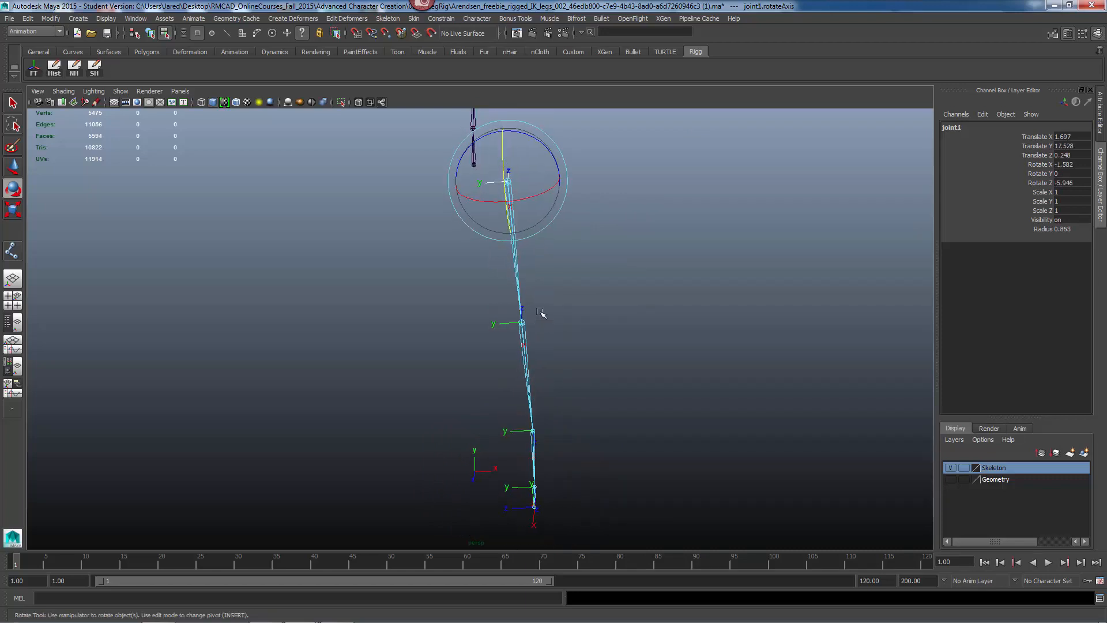
pyautogui.moveTo(540, 300); pyautogui.dragTo(478, 335)
pyautogui.moveTo(550, 157); pyautogui.dragTo(482, 209)
pyautogui.moveTo(539, 294); pyautogui.dragTo(489, 339)
pyautogui.keyDown('alt'); pyautogui.moveTo(552, 434); pyautogui.dragTo(623, 386); pyautogui.keyUp('alt')
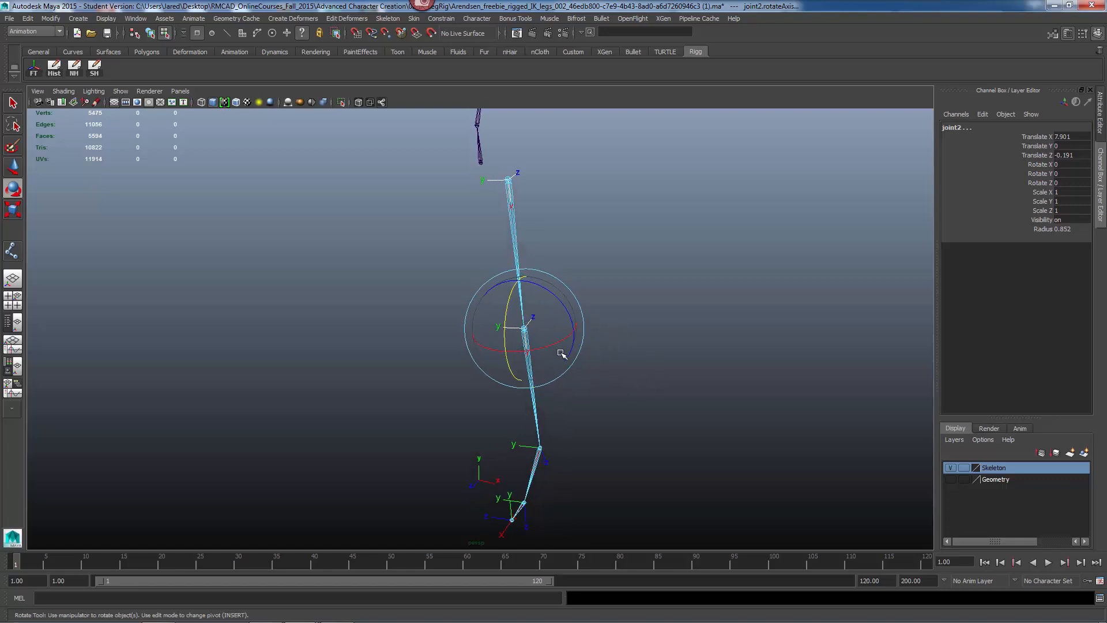
pyautogui.moveTo(563, 339); pyautogui.dragTo(535, 377)
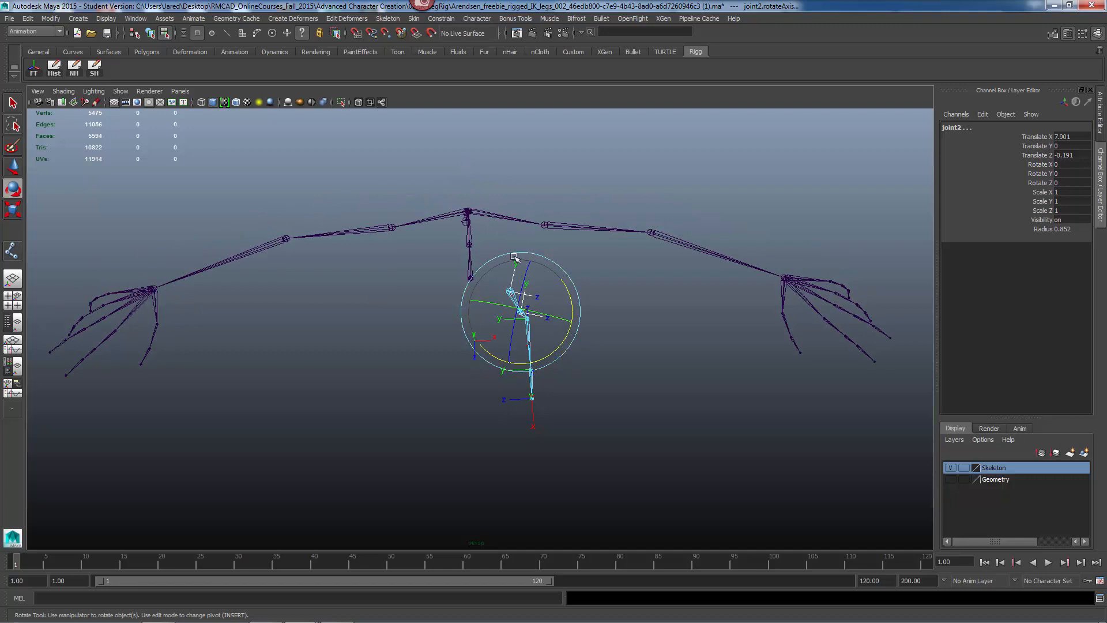
pyautogui.keyDown('alt'); pyautogui.moveTo(524, 338); pyautogui.dragTo(533, 338); pyautogui.keyUp('alt')
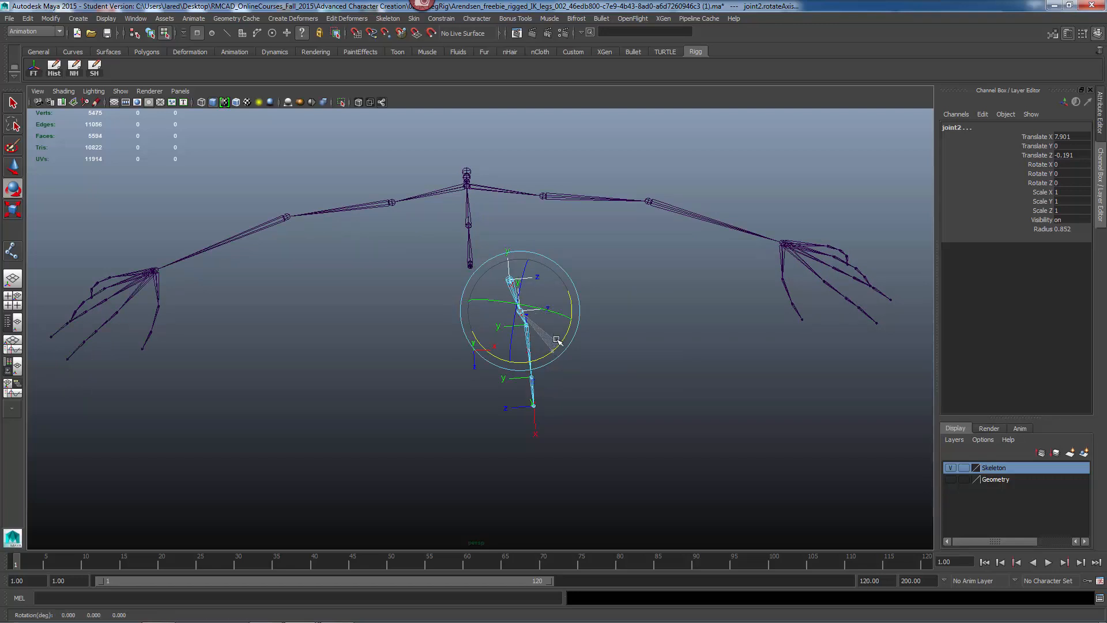
pyautogui.keyDown('alt'); pyautogui.moveTo(630, 404); pyautogui.dragTo(610, 327); pyautogui.keyUp('alt')
pyautogui.click(610, 328)
# - Rotate the ankle joint's local rotation axis about X so its Z axis matches the hip and knee
pyautogui.click(567, 354)
pyautogui.keyDown('alt'); pyautogui.moveTo(585, 383); pyautogui.dragTo(589, 250); pyautogui.keyUp('alt')
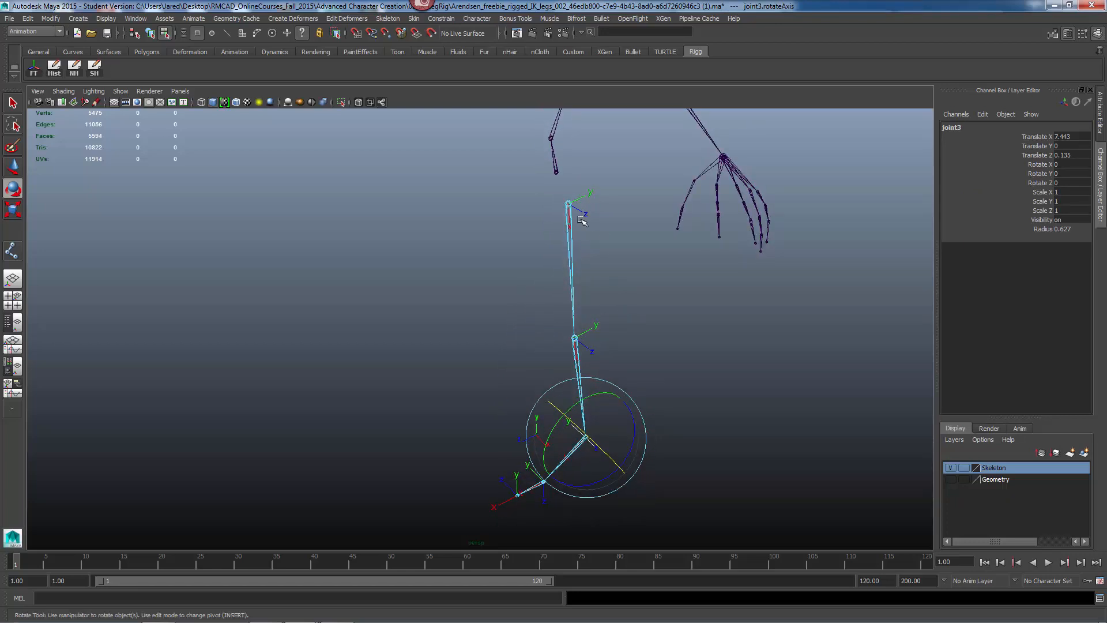
pyautogui.keyDown('alt'); pyautogui.moveTo(566, 286); pyautogui.dragTo(587, 329); pyautogui.keyUp('alt')
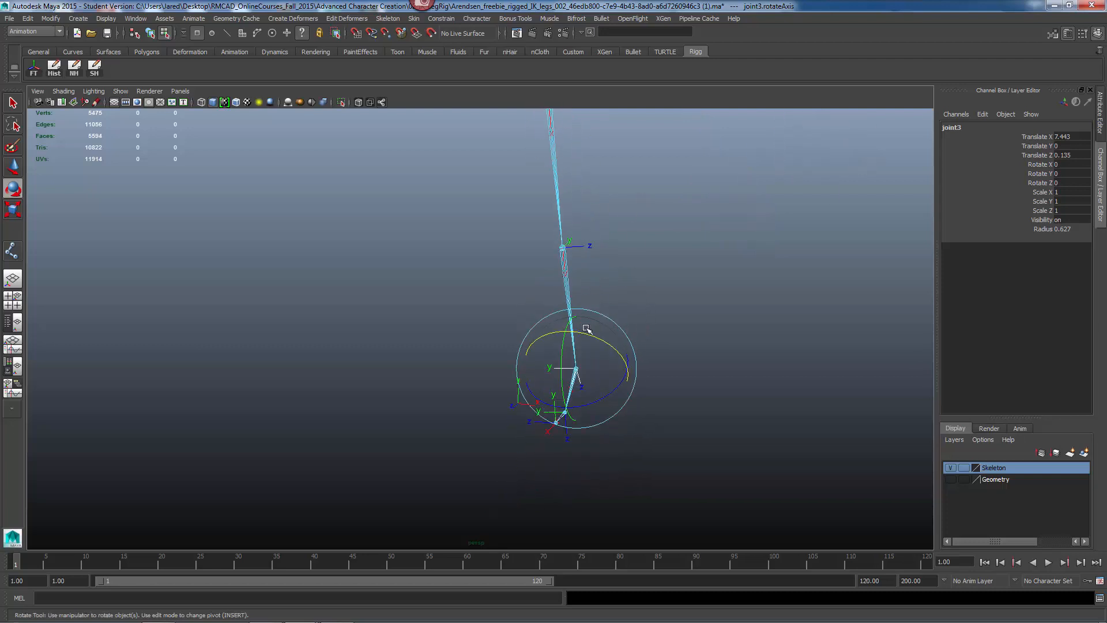
pyautogui.keyDown('alt'); pyautogui.moveTo(635, 417); pyautogui.dragTo(540, 347); pyautogui.keyUp('alt')
pyautogui.keyDown('alt'); pyautogui.moveTo(550, 404); pyautogui.dragTo(608, 393); pyautogui.keyUp('alt')
pyautogui.keyDown('alt'); pyautogui.moveTo(608, 393); pyautogui.dragTo(634, 396, button='middle'); pyautogui.keyUp('alt')
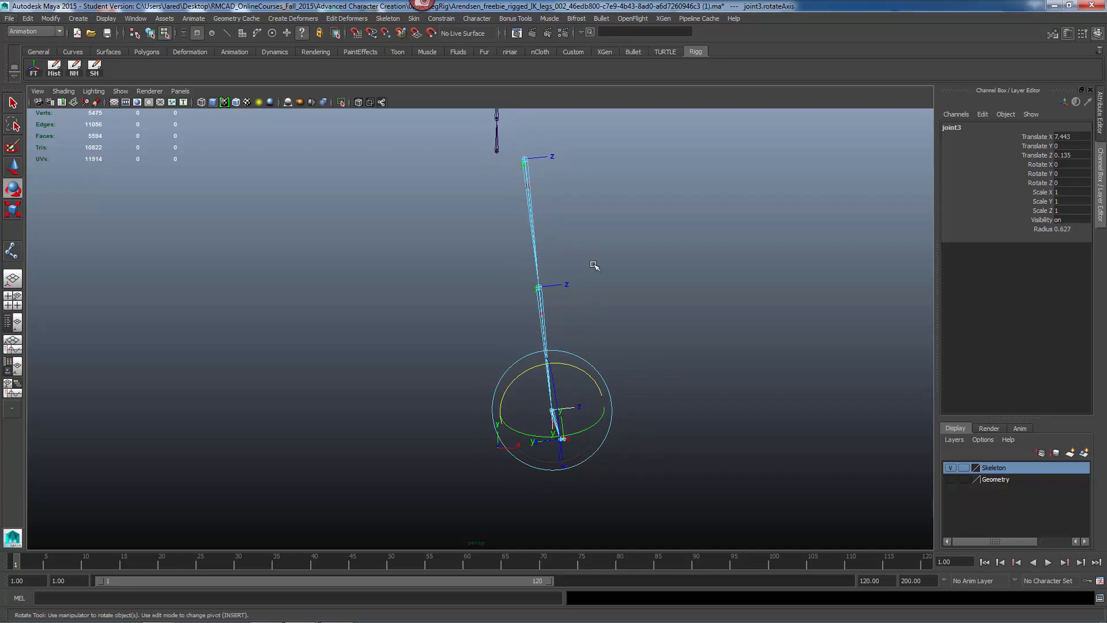
# - Compare the Z axis directions of the hip, knee and ankle joints along the leg chain from the front
pyautogui.keyDown('alt'); pyautogui.moveTo(556, 329); pyautogui.dragTo(563, 281, button='middle'); pyautogui.keyUp('alt')
pyautogui.keyDown('alt'); pyautogui.moveTo(568, 359); pyautogui.dragTo(590, 353); pyautogui.keyUp('alt')
pyautogui.keyDown('alt'); pyautogui.moveTo(608, 316); pyautogui.dragTo(601, 357, button='middle'); pyautogui.keyUp('alt')
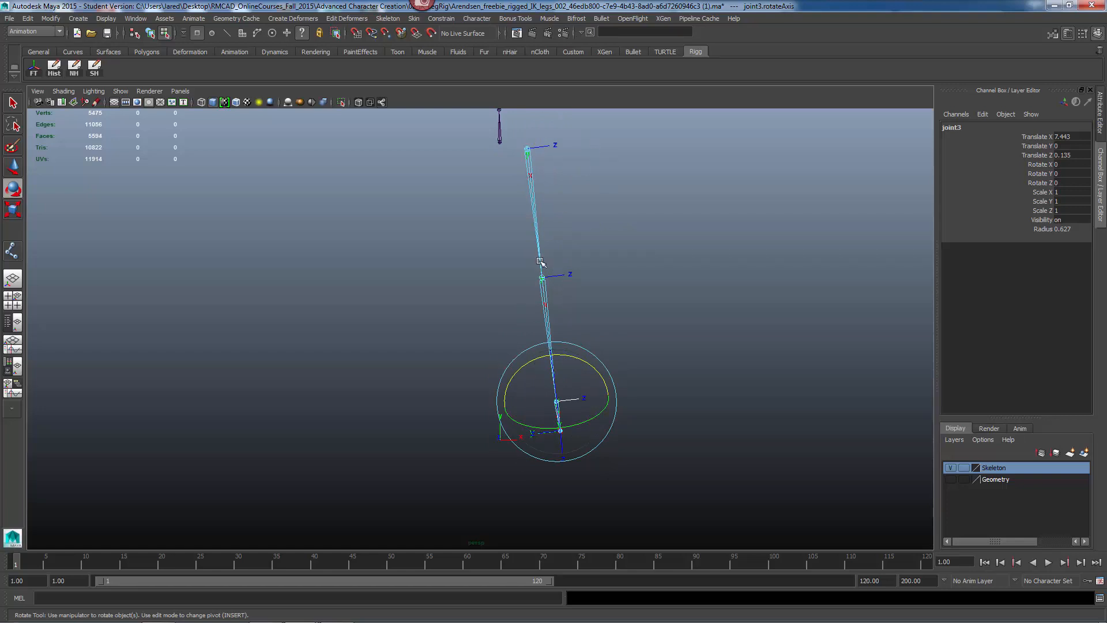
pyautogui.moveTo(552, 290)
pyautogui.keyDown('alt'); pyautogui.mouseDown()
pyautogui.moveTo(563, 296)
pyautogui.moveTo(555, 288)
pyautogui.mouseUp(); pyautogui.keyUp('alt')
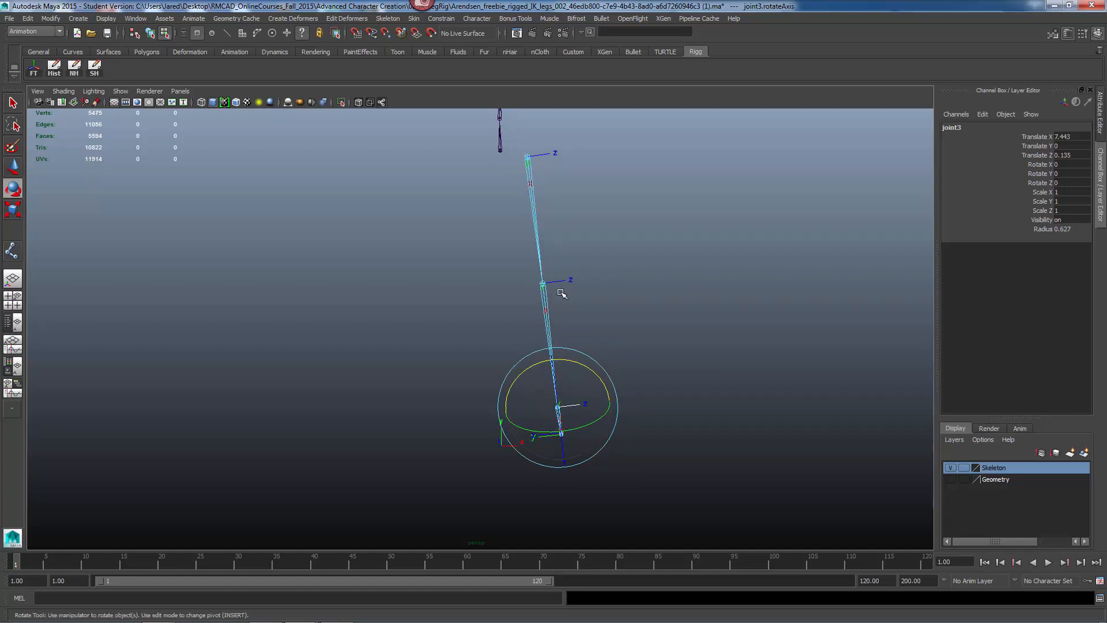
pyautogui.keyDown('alt'); pyautogui.moveTo(596, 322); pyautogui.dragTo(590, 323); pyautogui.keyUp('alt')
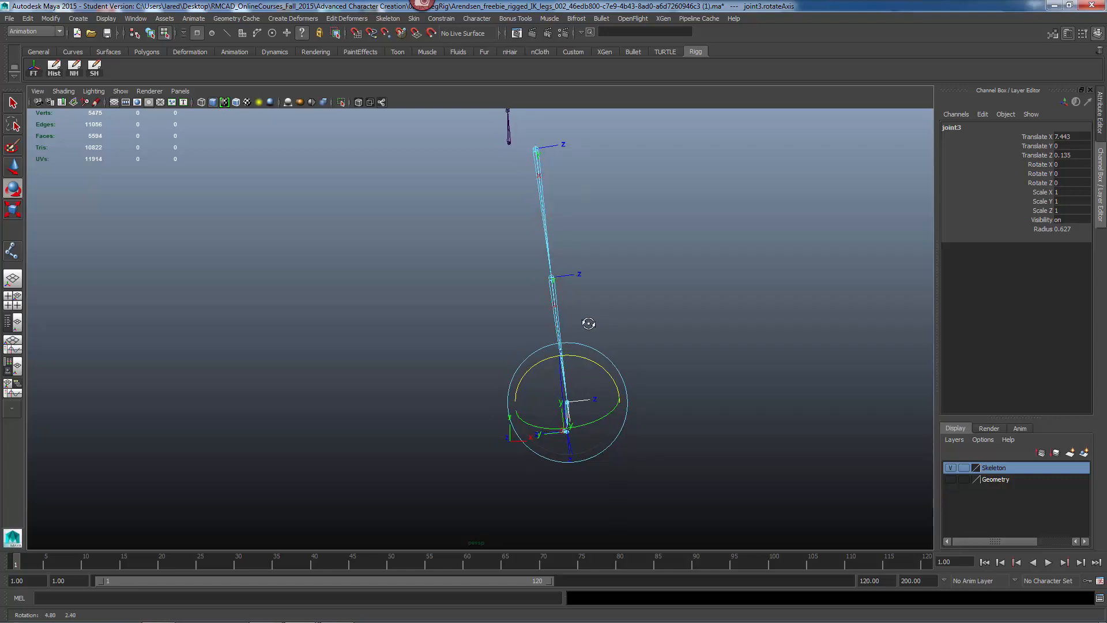
pyautogui.keyDown('alt'); pyautogui.moveTo(719, 208); pyautogui.dragTo(542, 227); pyautogui.keyUp('alt')
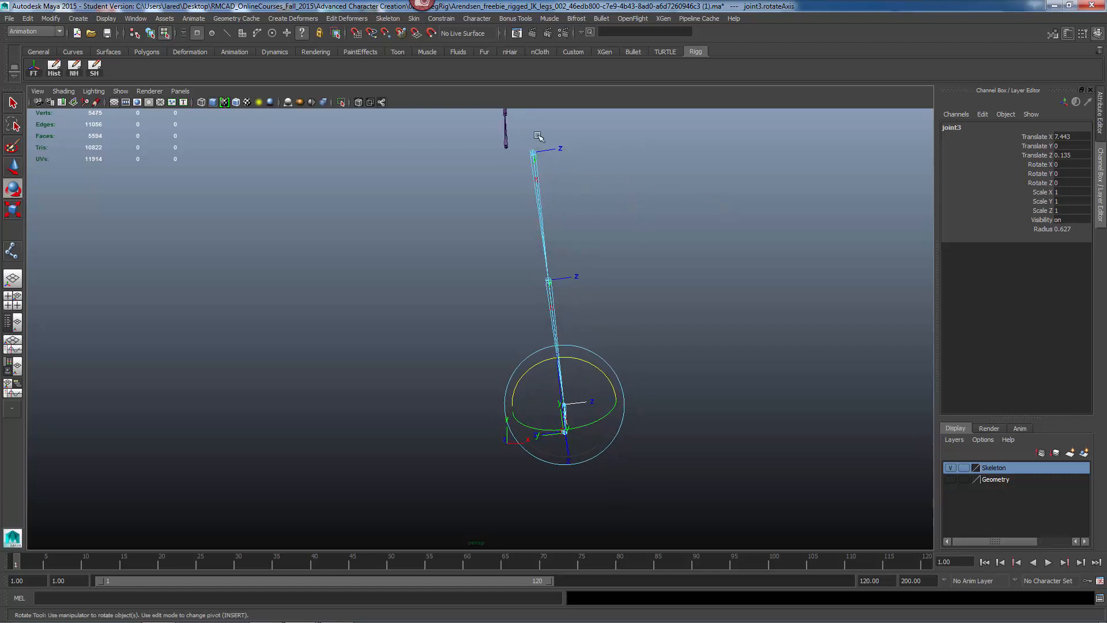
# - Try to adjust the hip joint's local rotation axis about Y, and undo the rotation
pyautogui.click(531, 156)
pyautogui.moveTo(580, 167)
pyautogui.mouseDown()
pyautogui.moveTo(572, 181)
pyautogui.moveTo(578, 167)
pyautogui.mouseUp()
pyautogui.hotkey('ctrl', 'z')
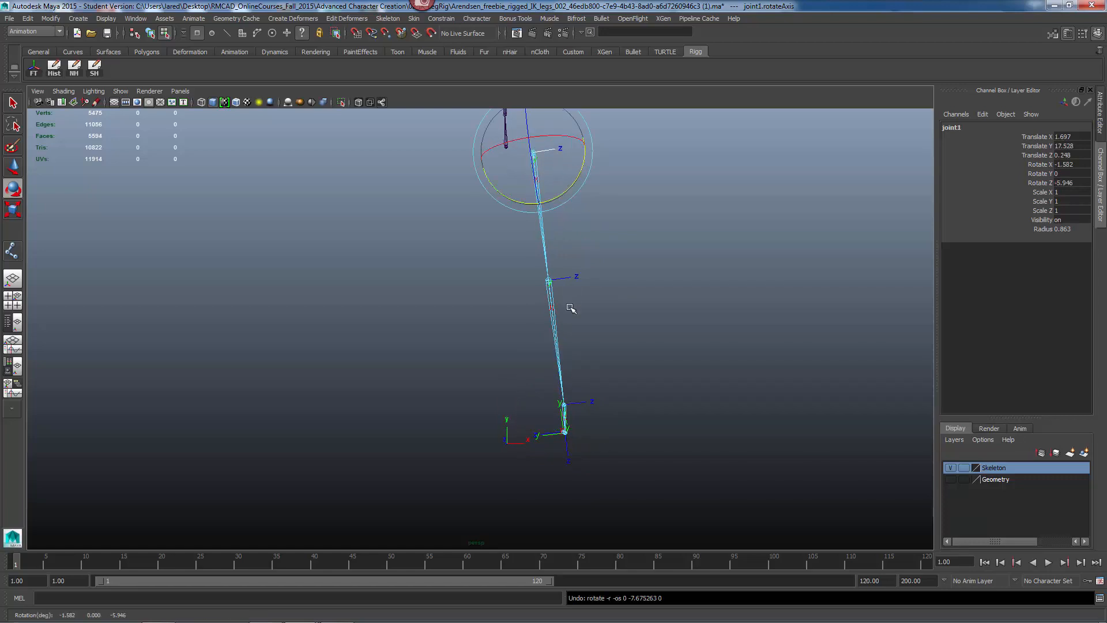
# - Rotate the ball joint's local rotation axis about X so its Z axis points outward like the ankle's
pyautogui.keyDown('alt'); pyautogui.moveTo(570, 308); pyautogui.dragTo(583, 427); pyautogui.keyUp('alt')
pyautogui.click(614, 410)
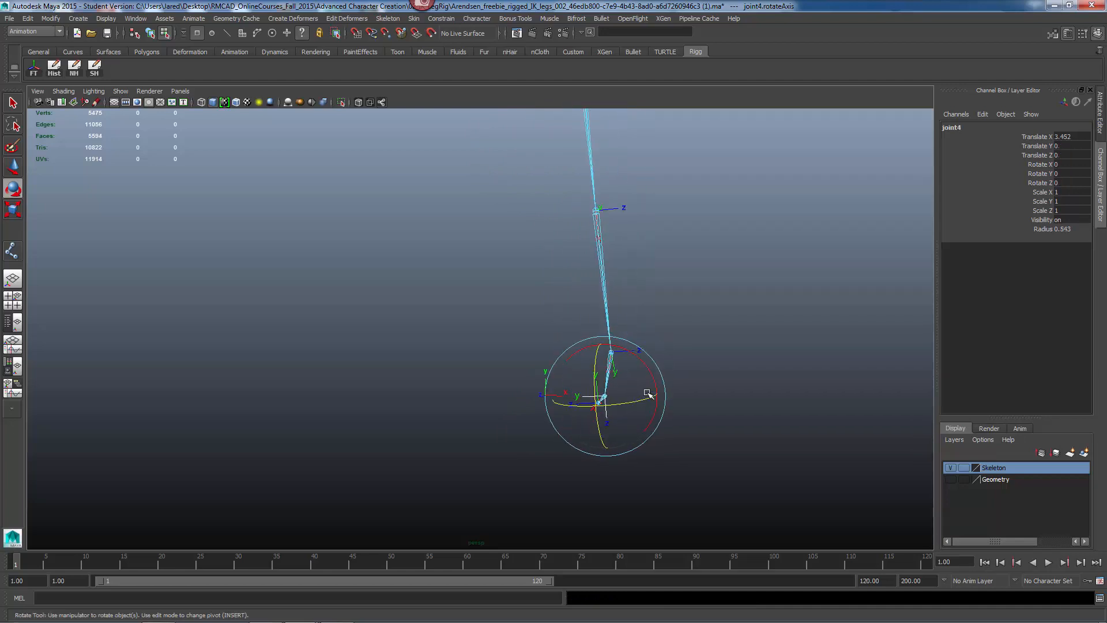
pyautogui.moveTo(653, 375); pyautogui.dragTo(572, 326)
pyautogui.keyDown('alt'); pyautogui.moveTo(583, 420); pyautogui.dragTo(588, 386); pyautogui.keyUp('alt')
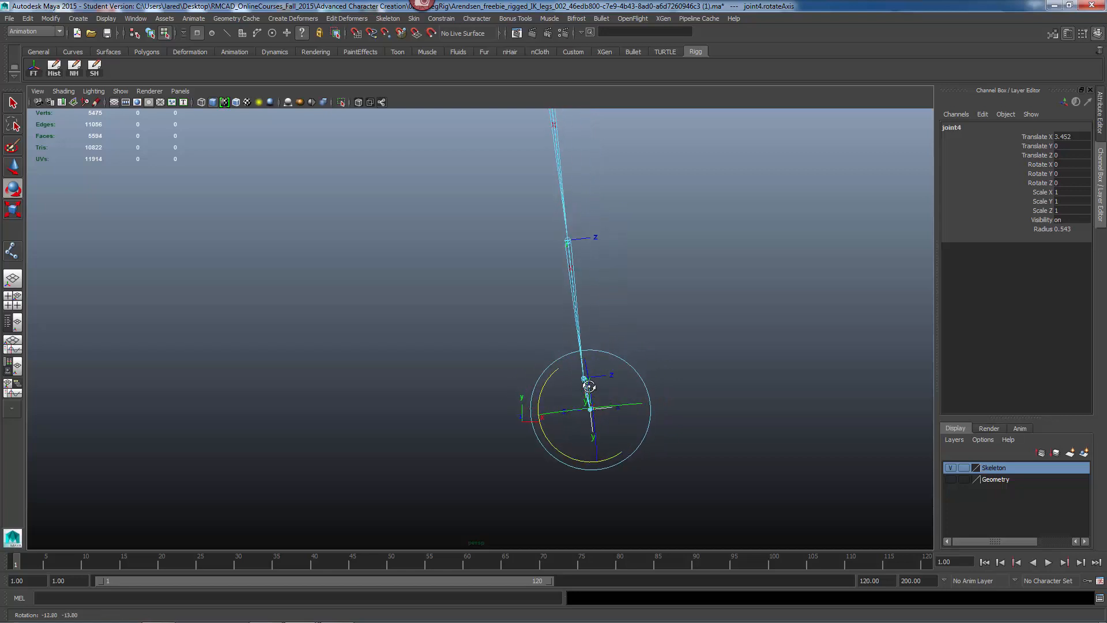
# - Rotate the last toe joint's local rotation axis so its Z axis points outward like the ball joint's, and clear the selection
pyautogui.click(696, 419)
pyautogui.keyDown('alt'); pyautogui.moveTo(696, 419); pyautogui.dragTo(669, 436); pyautogui.keyUp('alt')
pyautogui.keyDown('alt'); pyautogui.moveTo(591, 434); pyautogui.dragTo(484, 382); pyautogui.keyUp('alt')
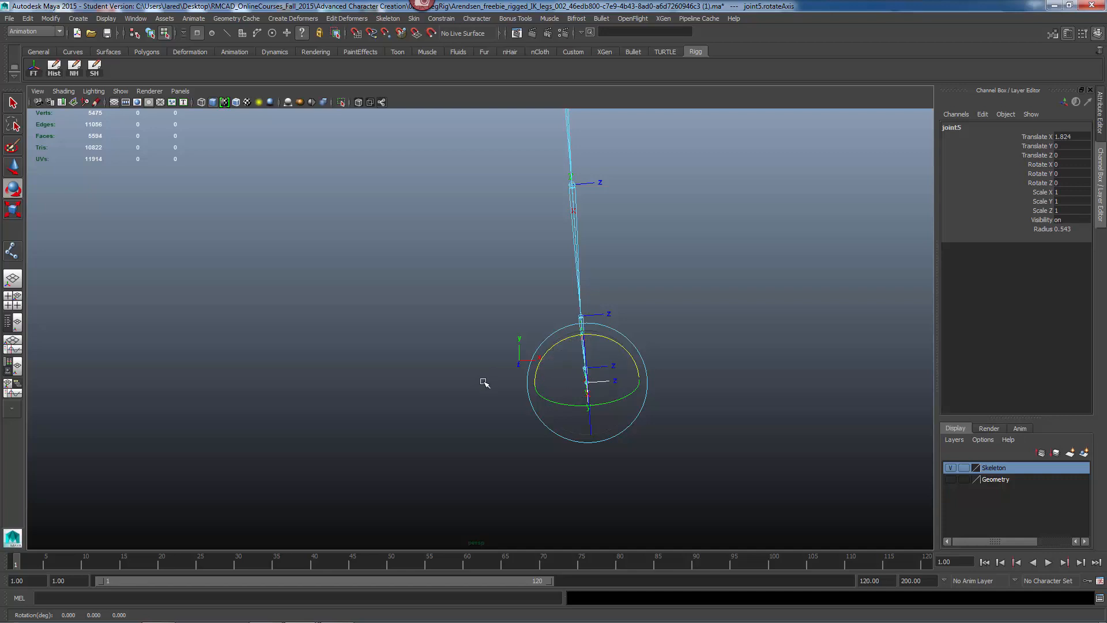
pyautogui.keyDown('alt'); pyautogui.moveTo(649, 377); pyautogui.dragTo(579, 360); pyautogui.keyUp('alt')
pyautogui.click(731, 404)
# - Check the alignment of all the leg joints' local rotation axes and return to object selection mode
pyautogui.keyDown('alt'); pyautogui.moveTo(696, 445); pyautogui.dragTo(575, 263); pyautogui.keyUp('alt')
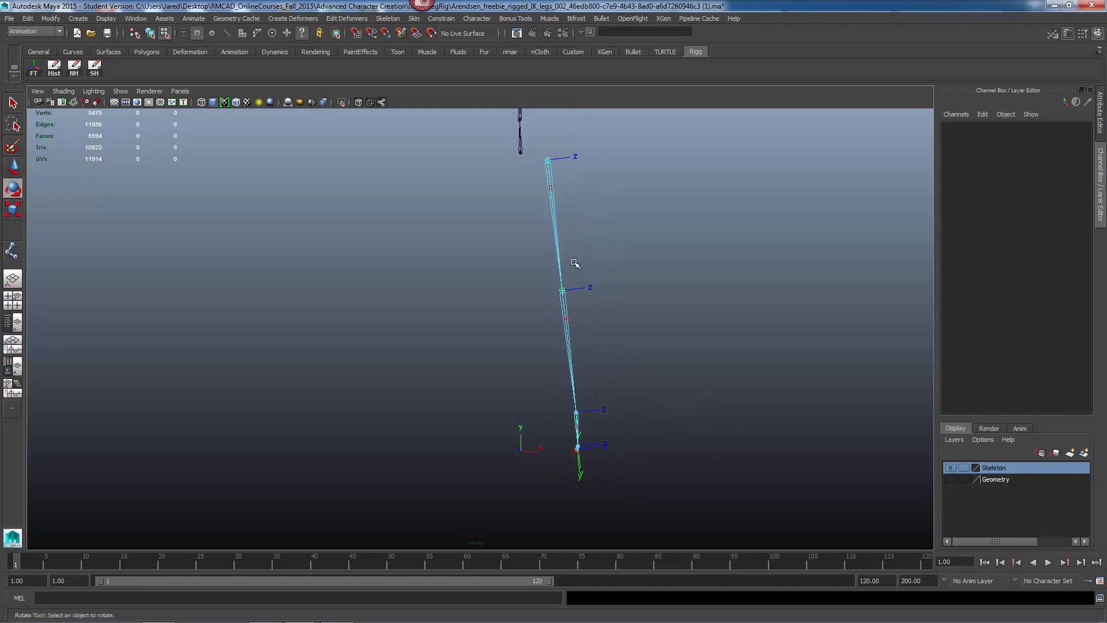
pyautogui.keyDown('alt'); pyautogui.moveTo(645, 294); pyautogui.dragTo(667, 294); pyautogui.keyUp('alt')
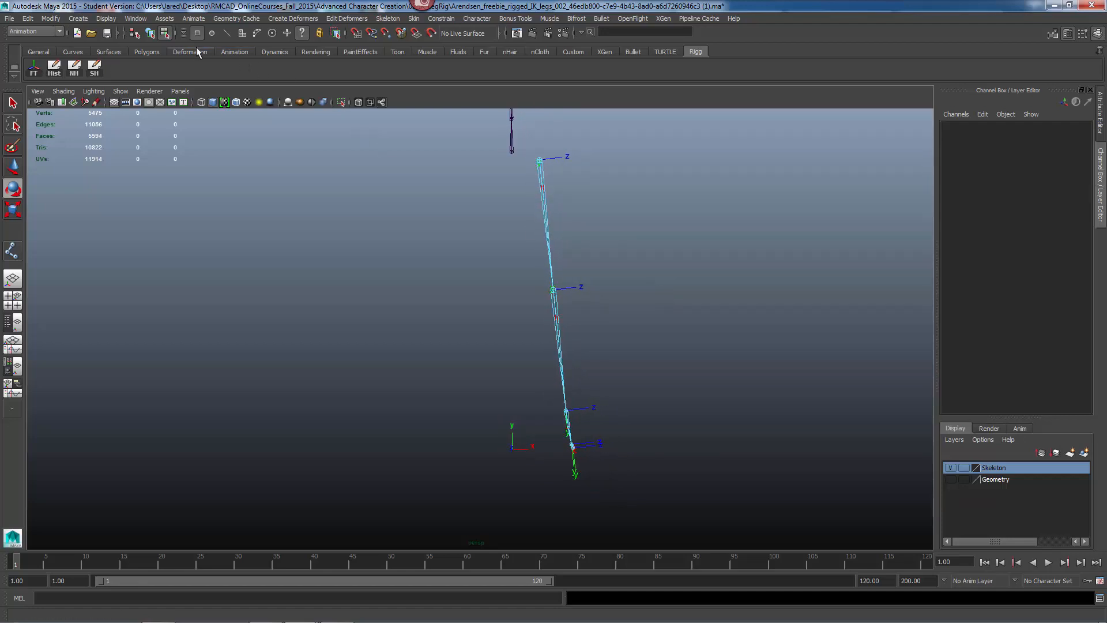
pyautogui.click(150, 34)
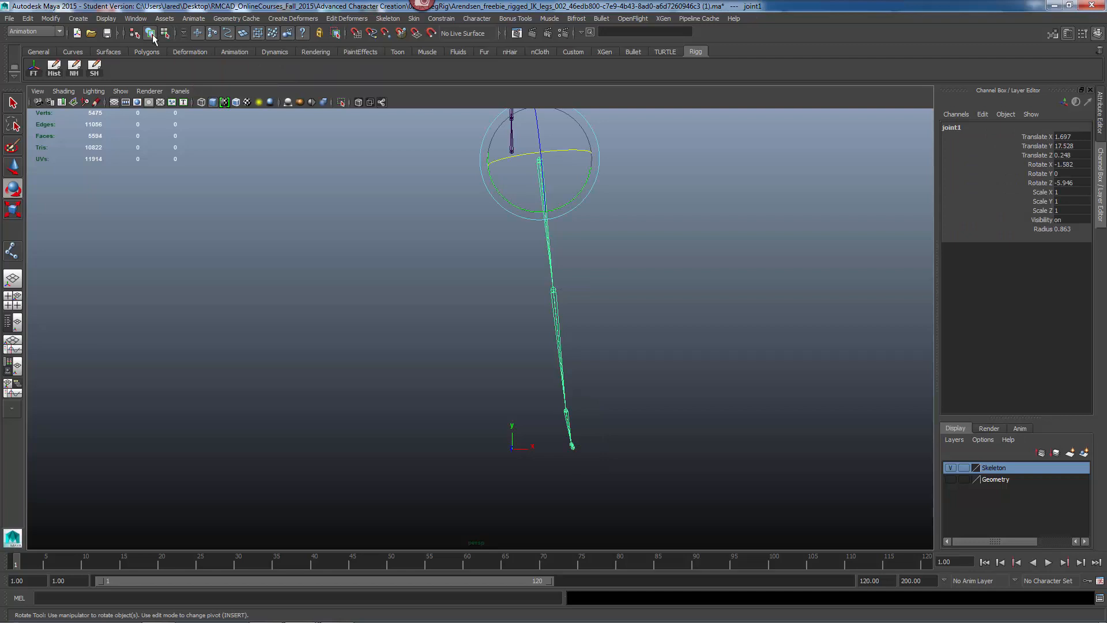
pyautogui.keyDown('alt'); pyautogui.moveTo(504, 364); pyautogui.dragTo(483, 406); pyautogui.keyUp('alt')
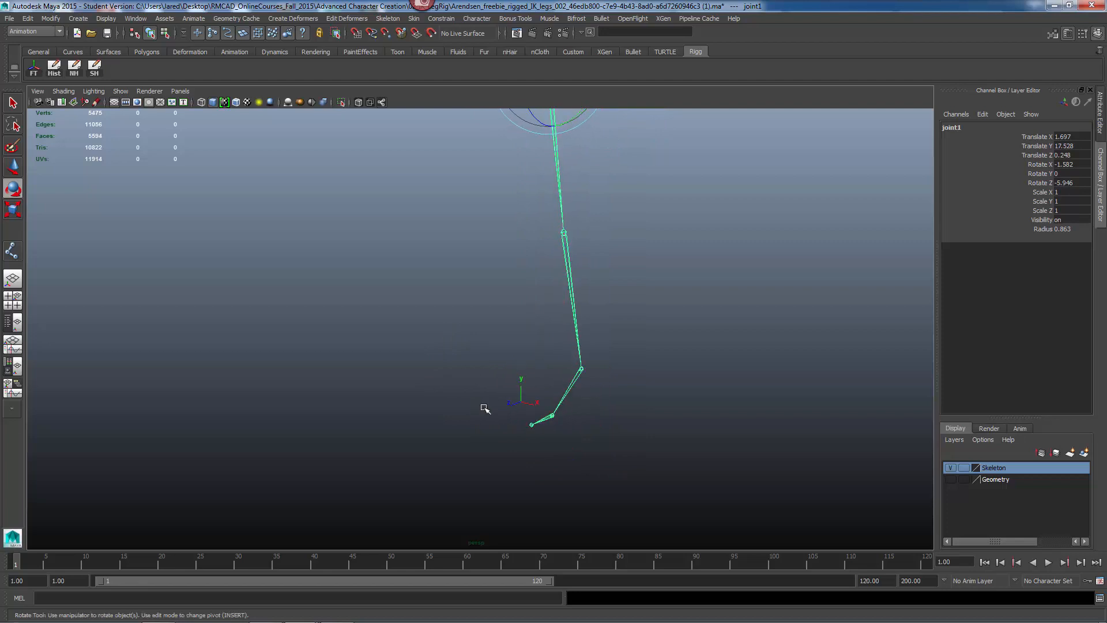
pyautogui.keyDown('alt'); pyautogui.moveTo(485, 407); pyautogui.dragTo(422, 488, button='middle'); pyautogui.keyUp('alt')
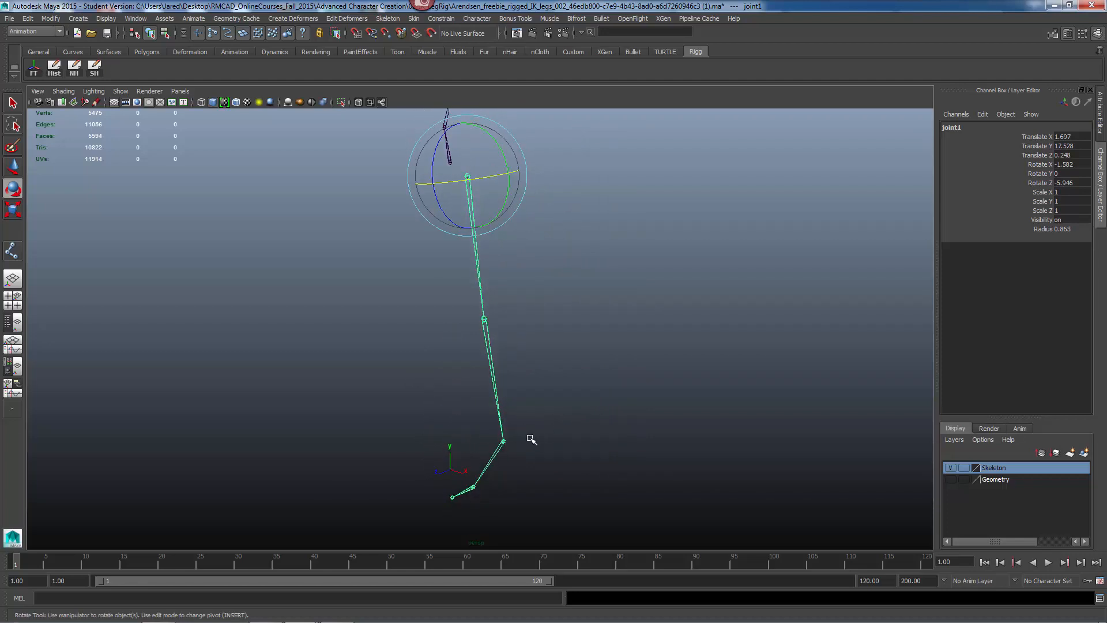